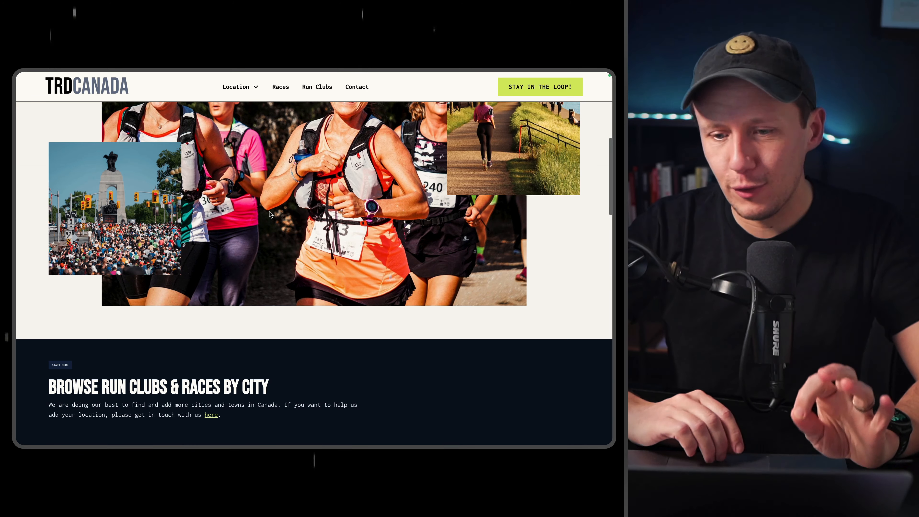
Open the Ottawa page from the directory's section for browsing run clubs and races by city.
scroll(269, 211, down, 1)
scroll(269, 211, up, 5)
scroll(269, 211, down, 8)
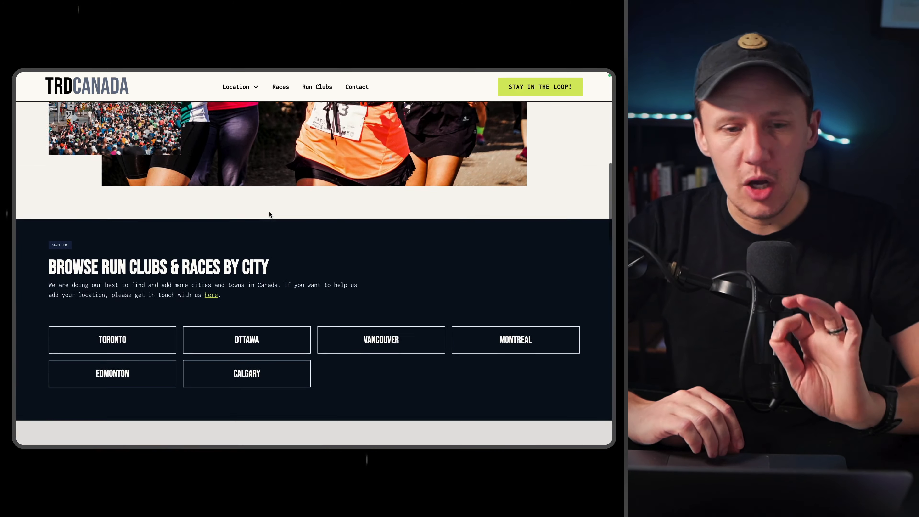
scroll(269, 214, down, 1)
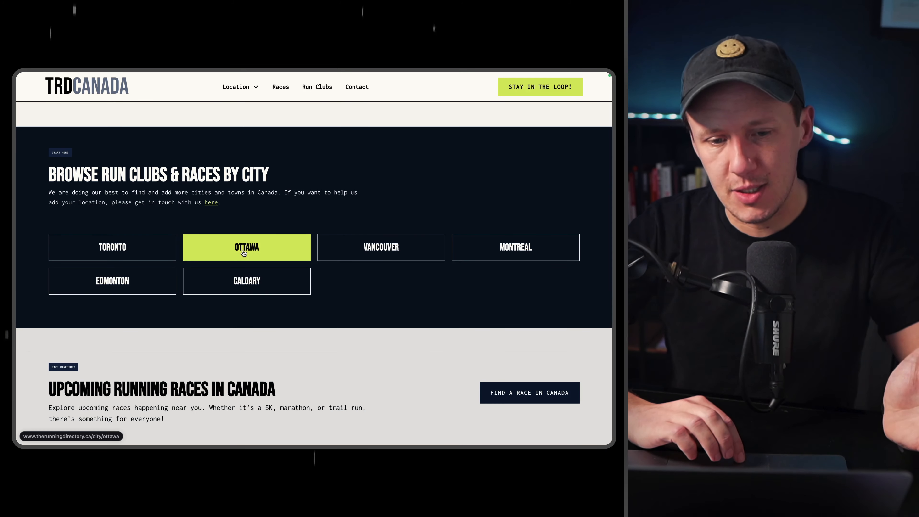
click(244, 252)
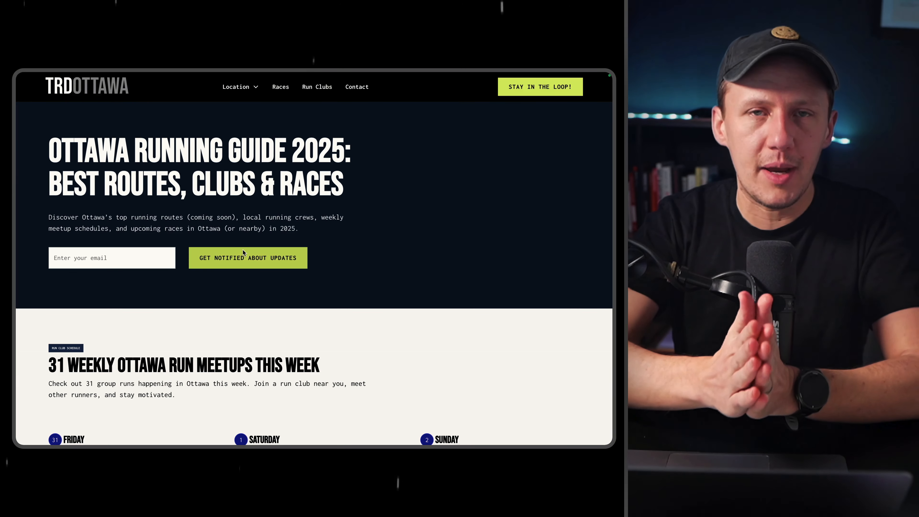
Expand the remaining Friday events in Ottawa's weekly run meetup schedule.
scroll(267, 344, down, 1)
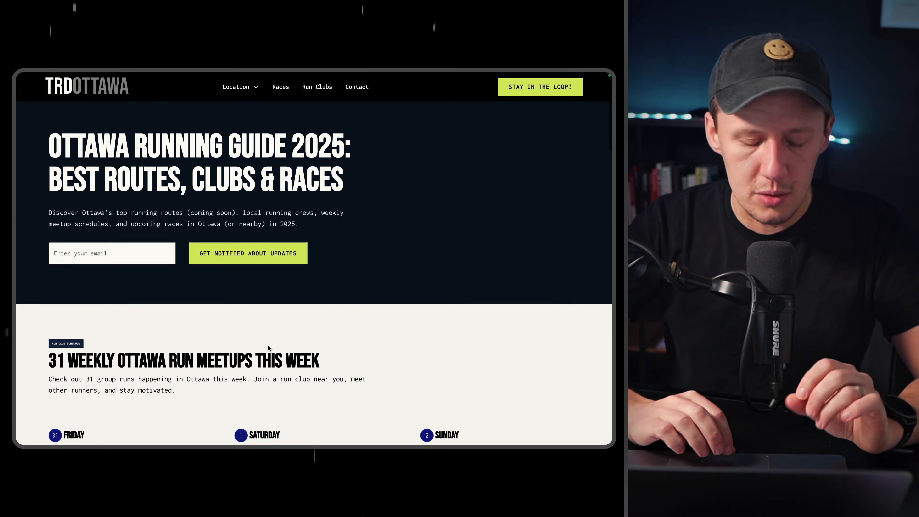
scroll(268, 345, down, 5)
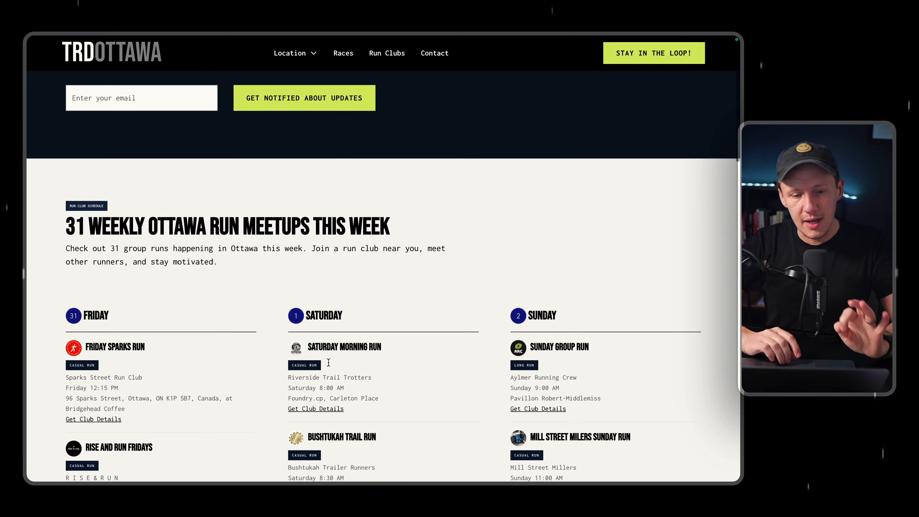
scroll(328, 362, down, 3)
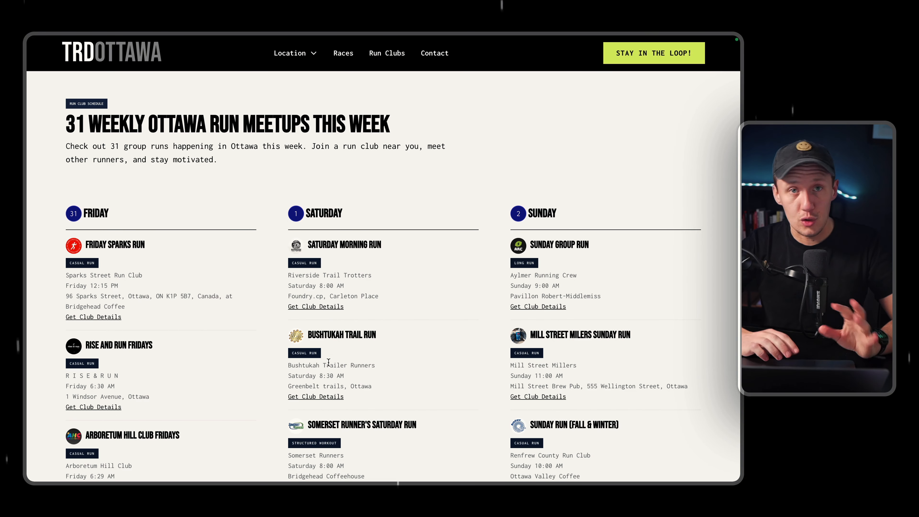
scroll(333, 392, down, 2)
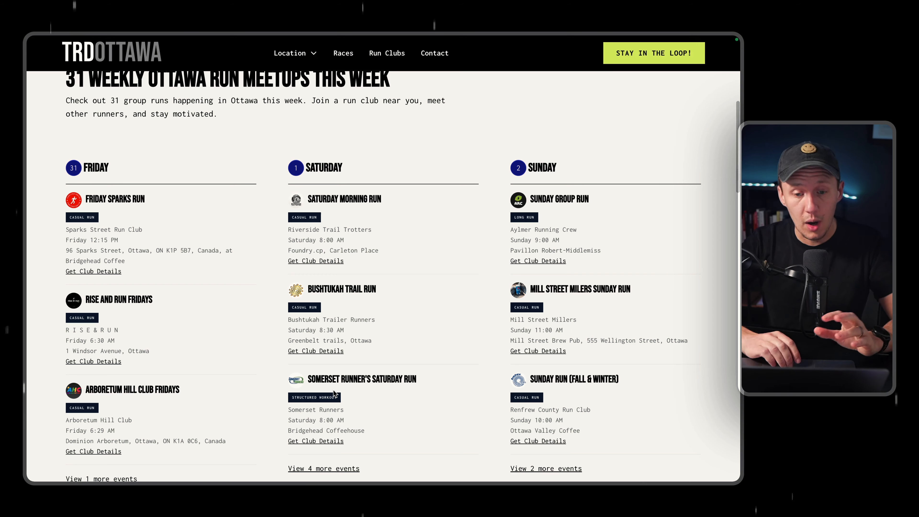
scroll(333, 390, down, 2)
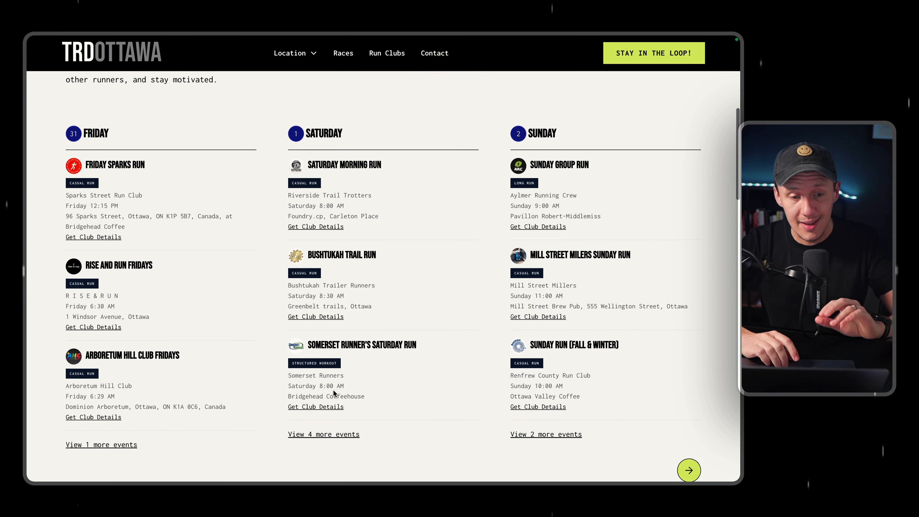
scroll(333, 389, down, 2)
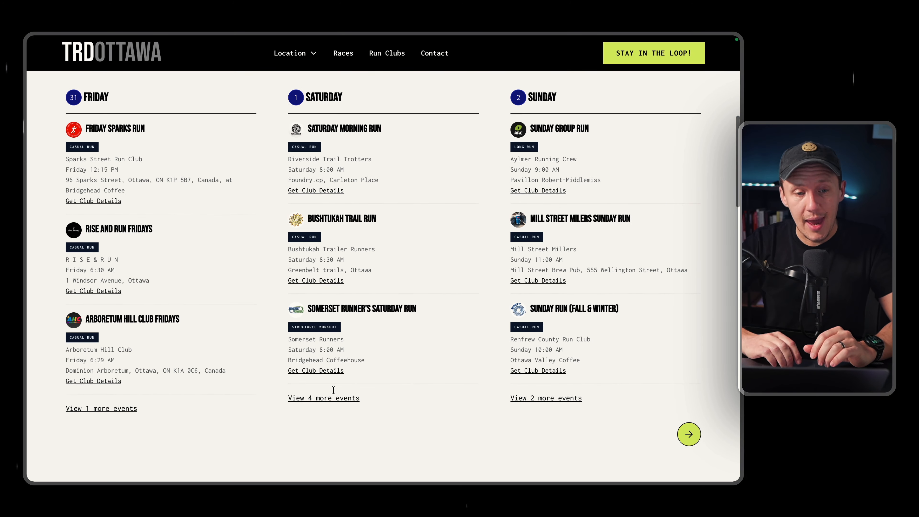
click(95, 409)
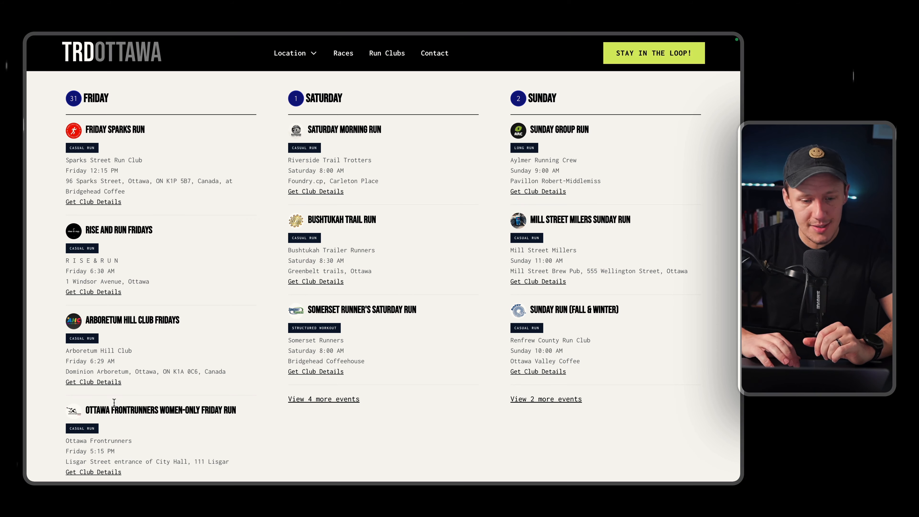
Page the weekly meetup schedule forward through the following days and back to the Friday to Sunday view.
scroll(574, 402, down, 3)
click(692, 464)
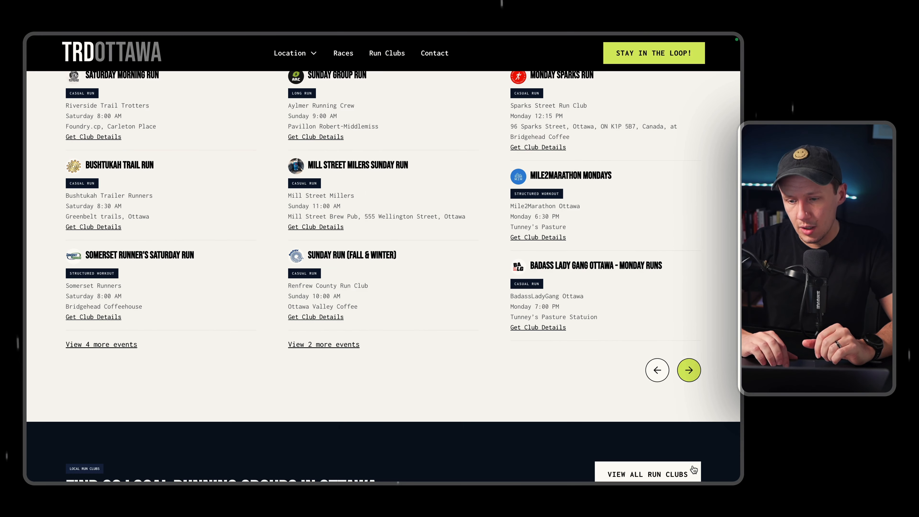
scroll(465, 299, up, 1)
scroll(465, 298, up, 3)
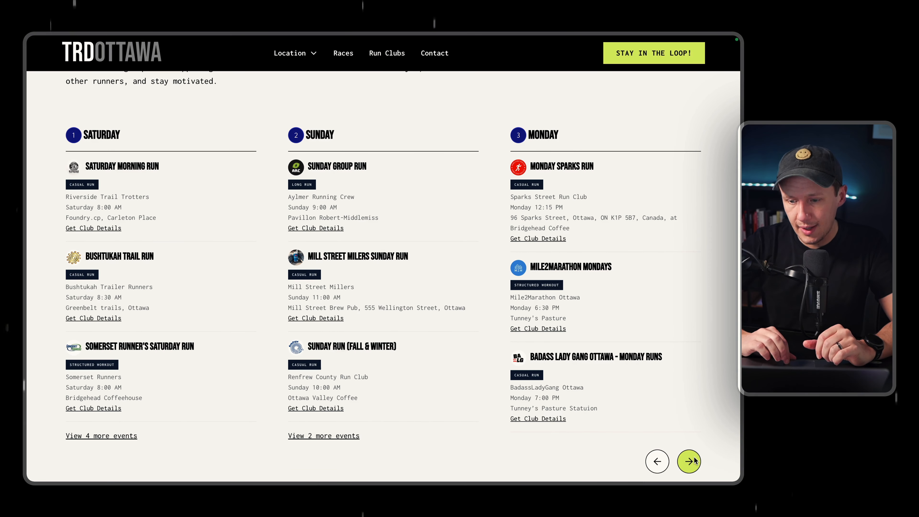
click(691, 465)
click(689, 471)
click(653, 471)
click(653, 471)
click(653, 472)
click(651, 471)
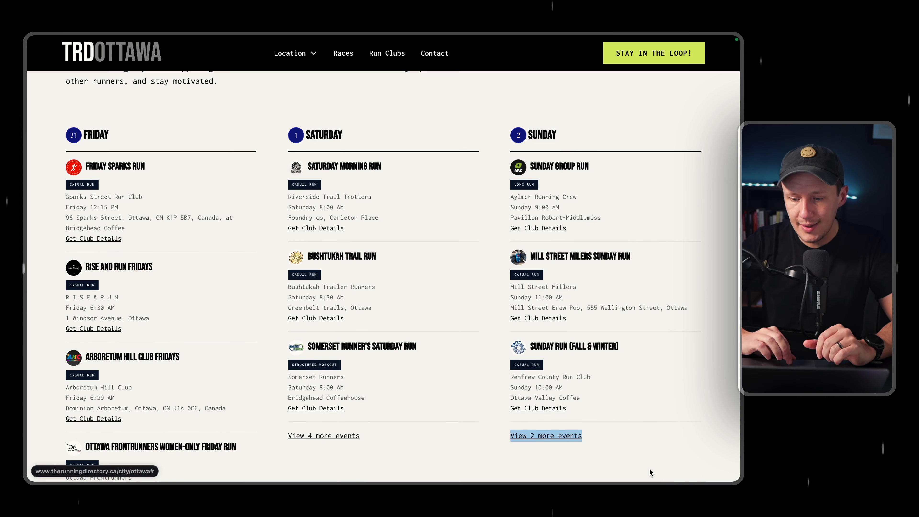
click(146, 120)
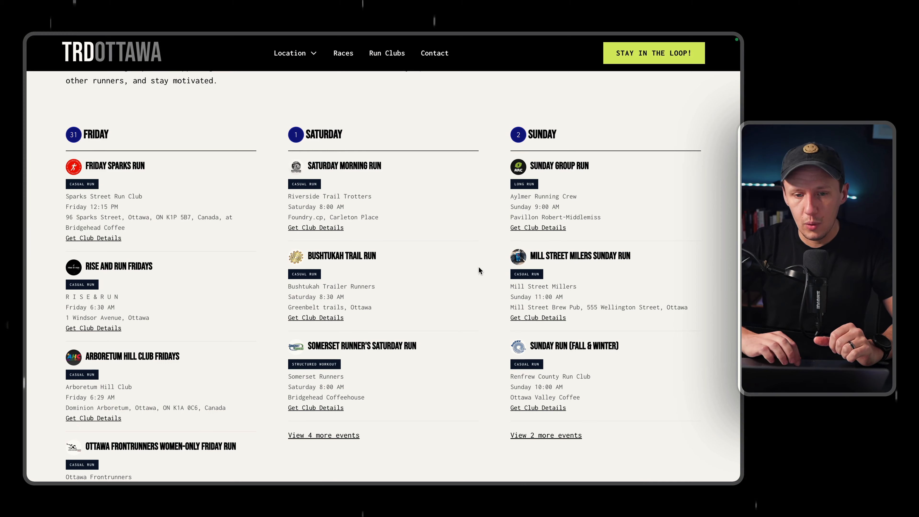
Advance the weekly meetup schedule to the Sunday, Monday and Tuesday runs.
scroll(478, 267, down, 2)
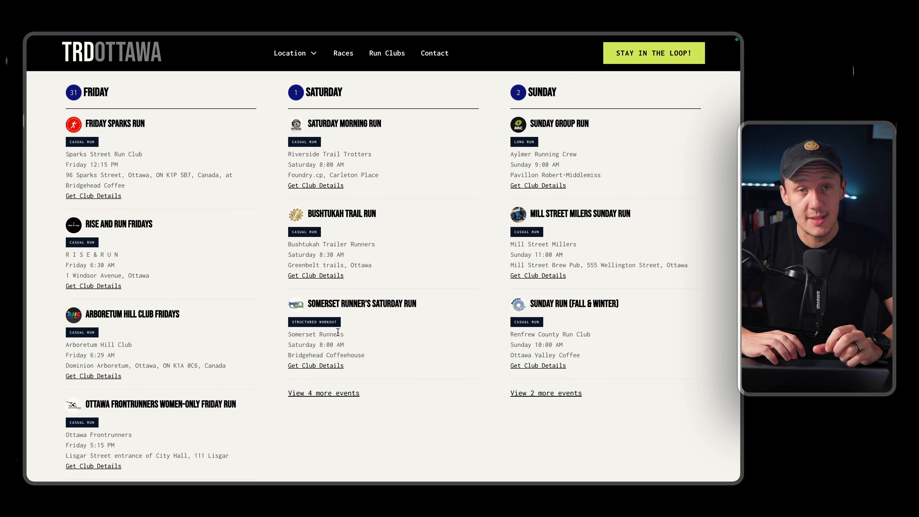
scroll(494, 376, down, 4)
click(689, 427)
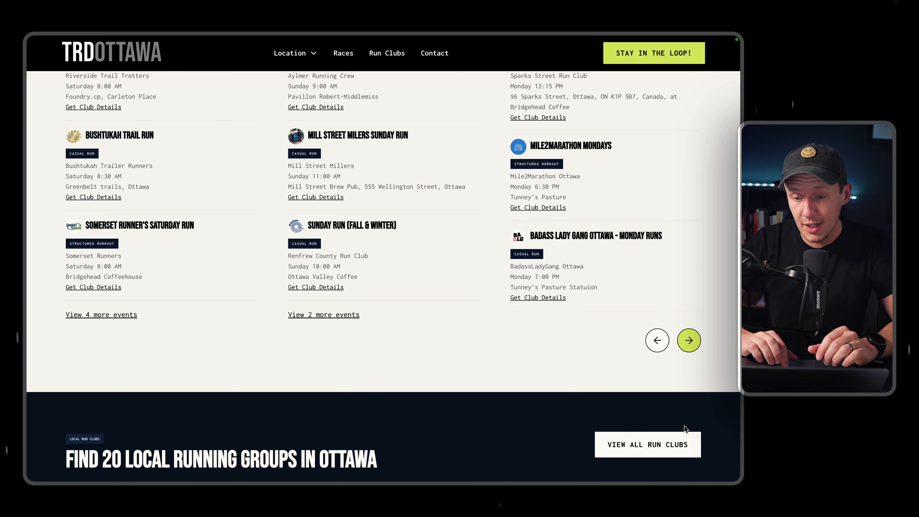
click(688, 342)
scroll(687, 354, up, 4)
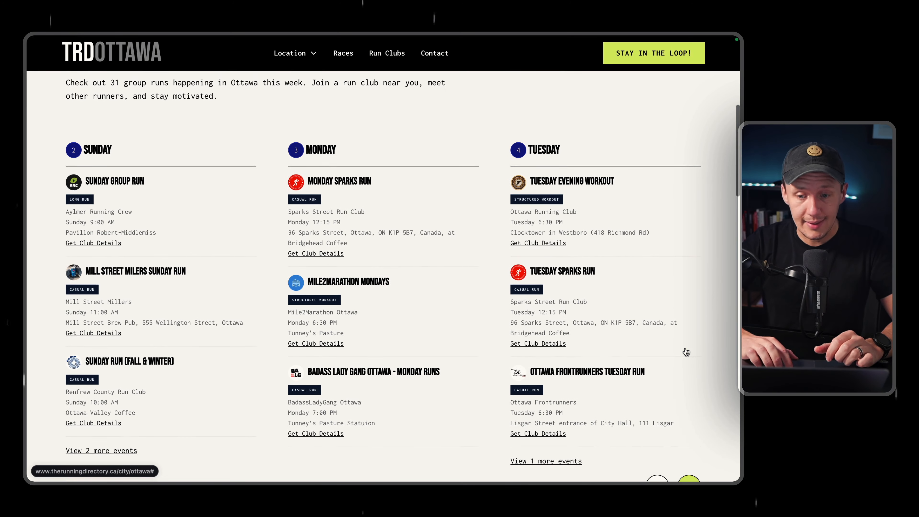
scroll(686, 352, down, 1)
scroll(686, 351, up, 1)
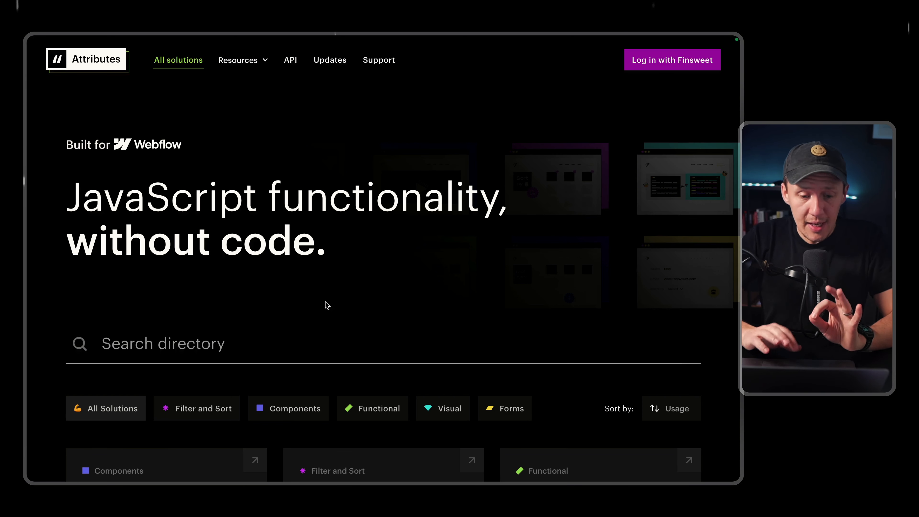
Switch to the Finsweet Attributes directory, look through its solutions and open CMS Slider.
scroll(324, 304, down, 5)
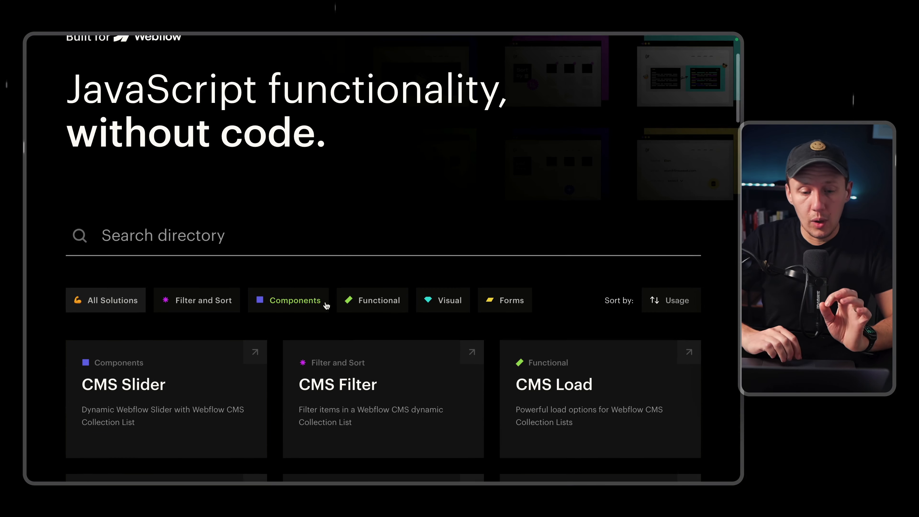
scroll(327, 305, down, 3)
scroll(327, 305, down, 2)
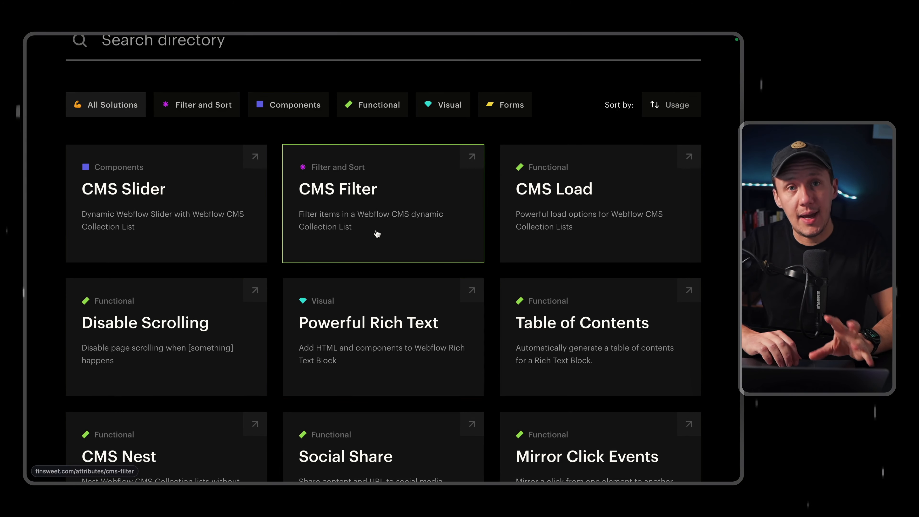
scroll(377, 233, down, 6)
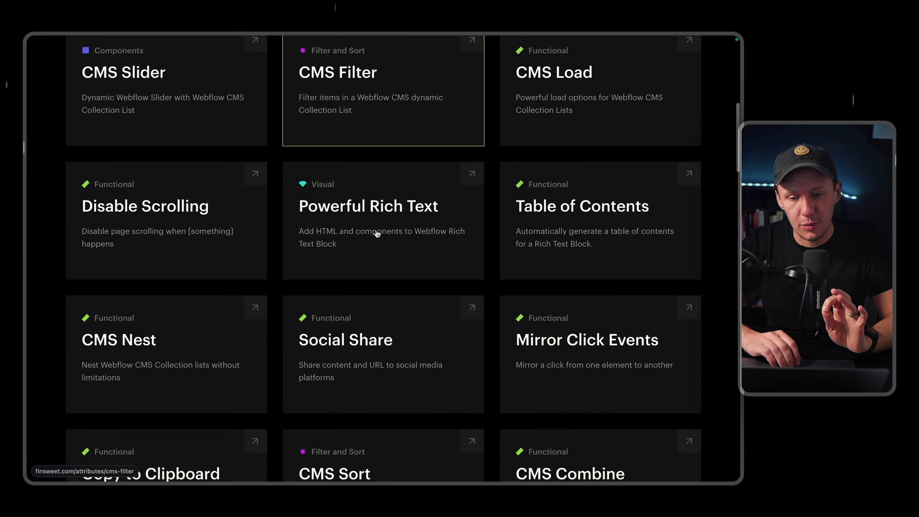
scroll(377, 234, down, 2)
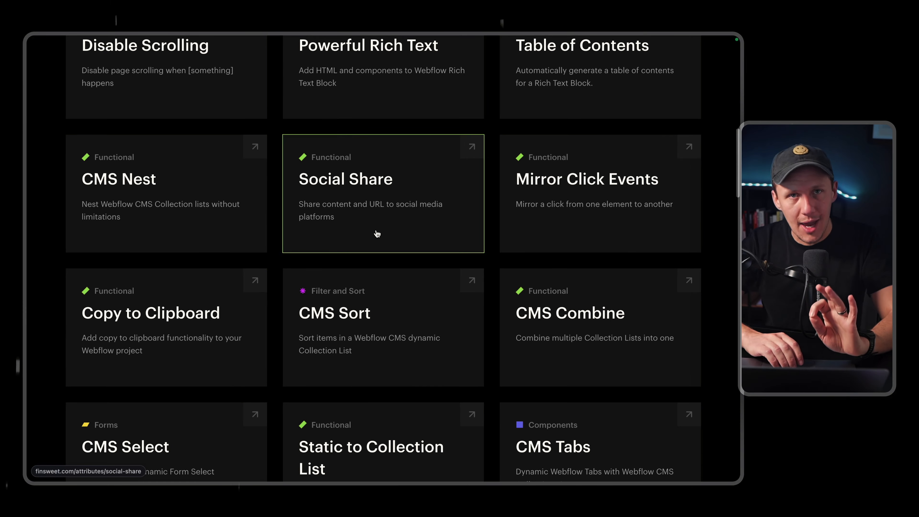
scroll(376, 233, down, 6)
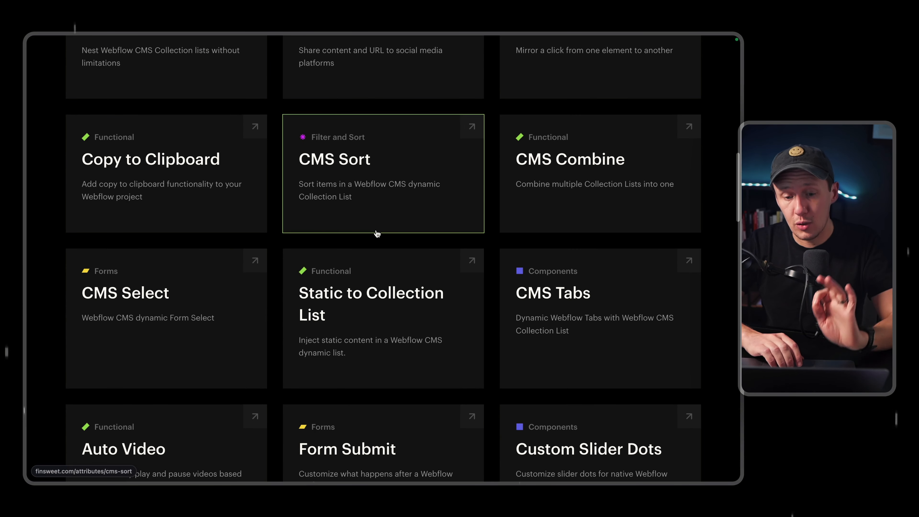
scroll(376, 234, up, 15)
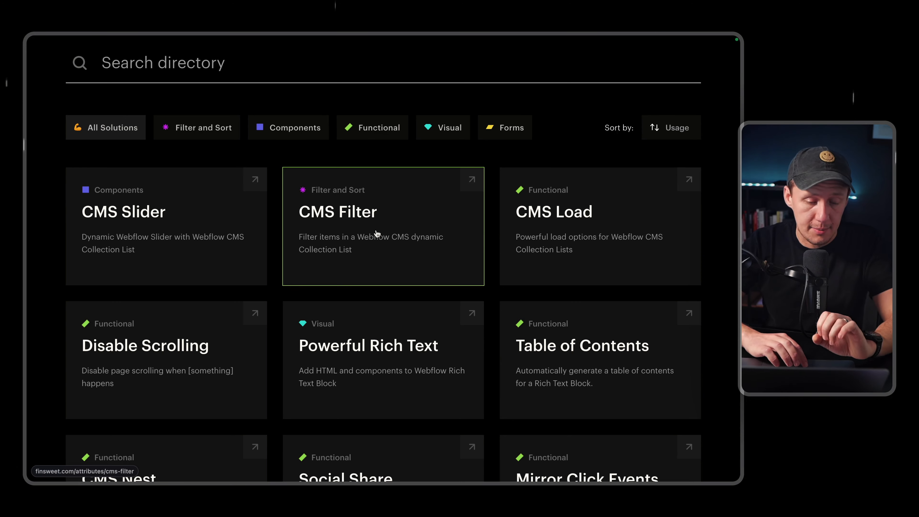
click(176, 246)
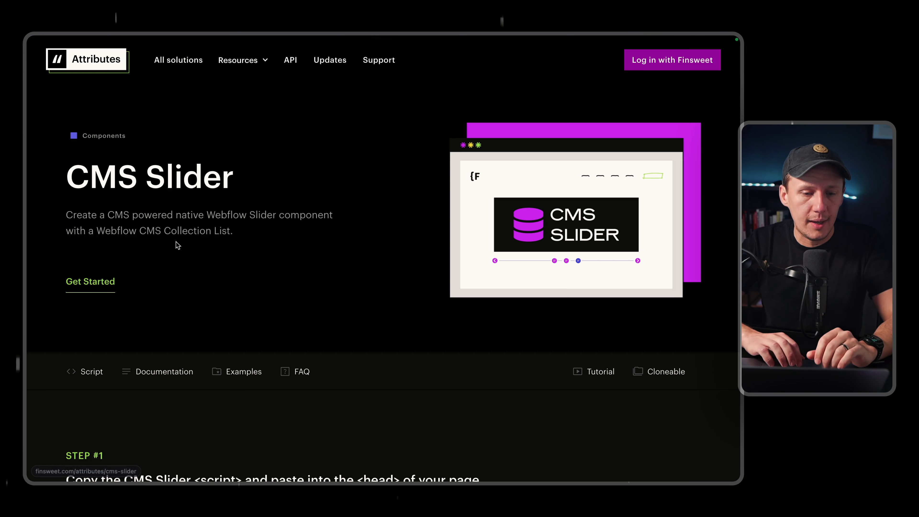
Advance the CMS Slider page's working example from Capri Island to The Vatican Museums slide.
scroll(242, 267, down, 2)
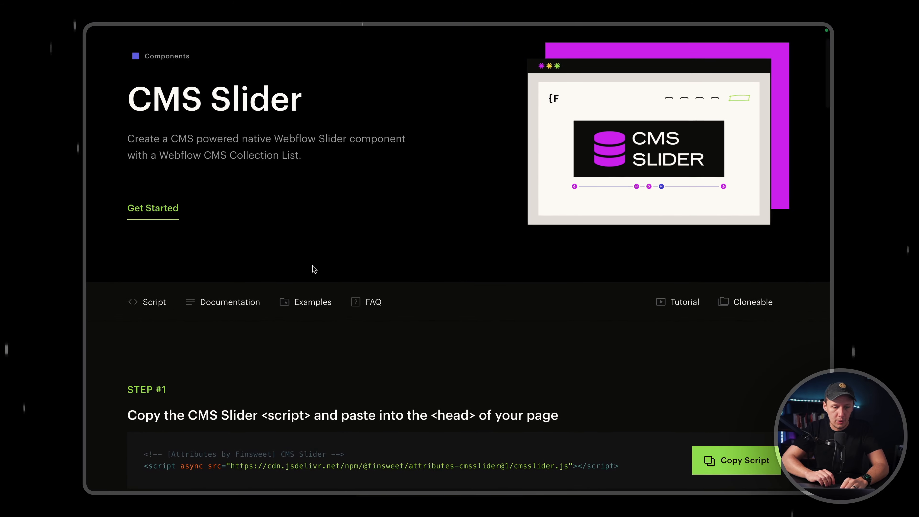
scroll(302, 269, down, 10)
scroll(314, 268, down, 15)
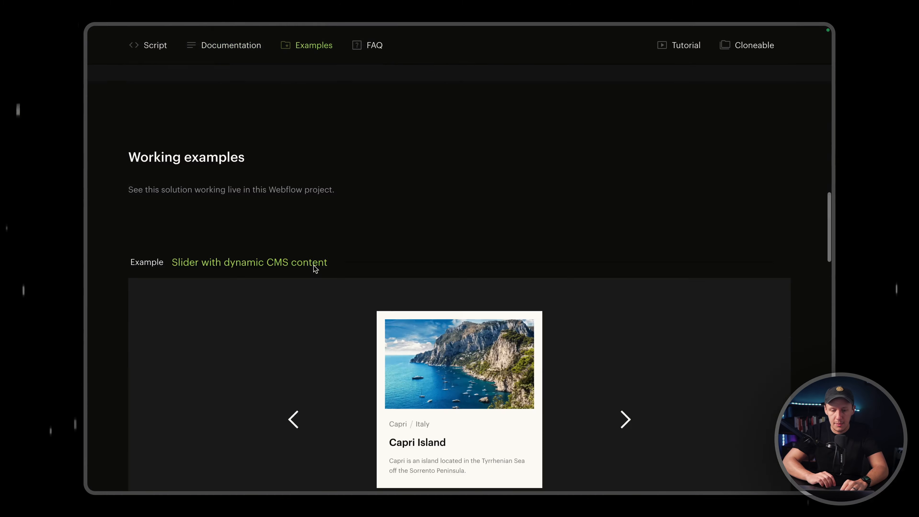
scroll(317, 267, up, 6)
click(625, 267)
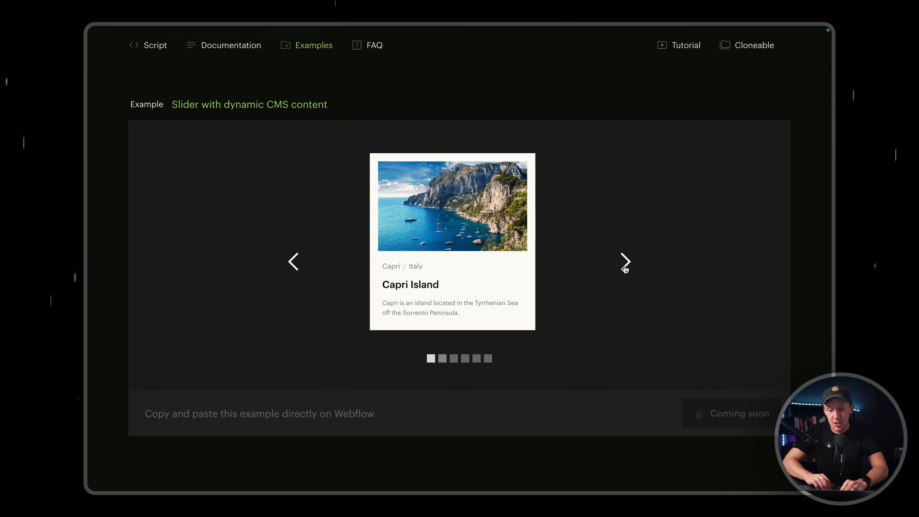
click(625, 268)
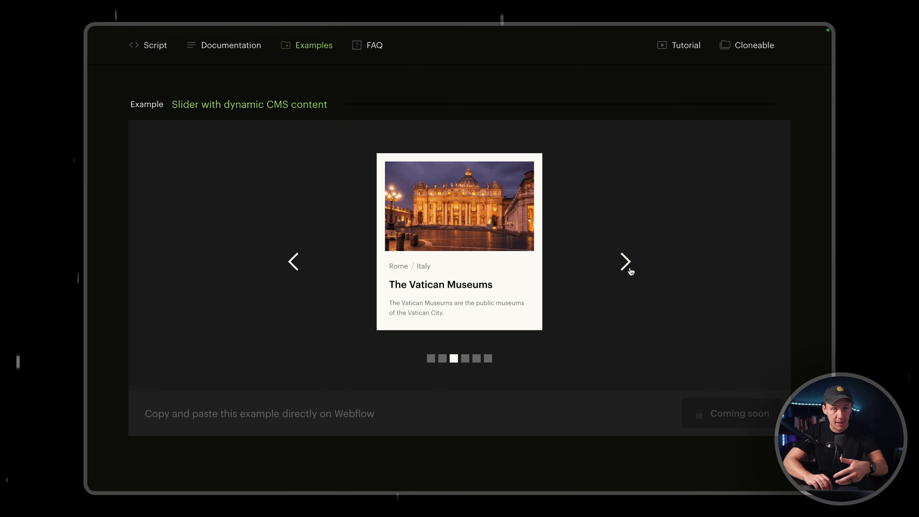
Return to the Attributes solutions directory and open CMS Filter.
mouse_move(127, 59)
click(132, 42)
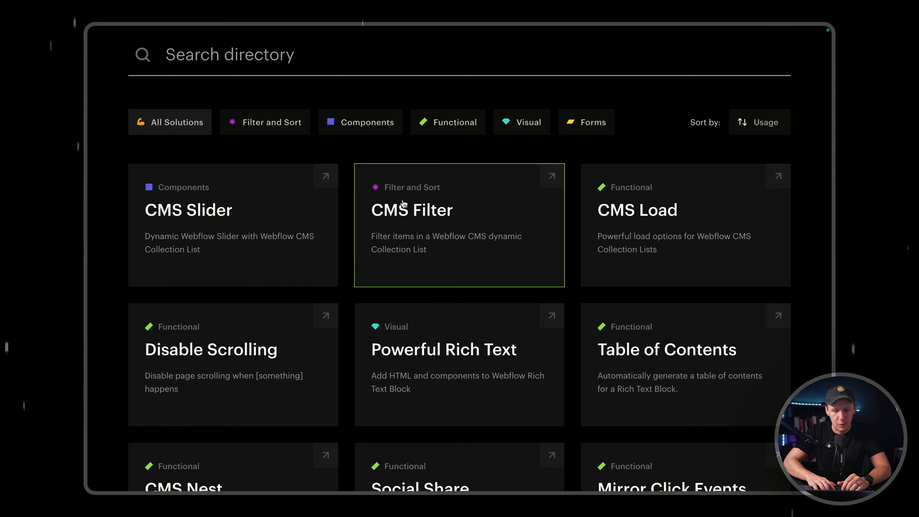
click(419, 224)
Filter the radio-button example on the CMS Filter page by United States.
scroll(424, 265, down, 15)
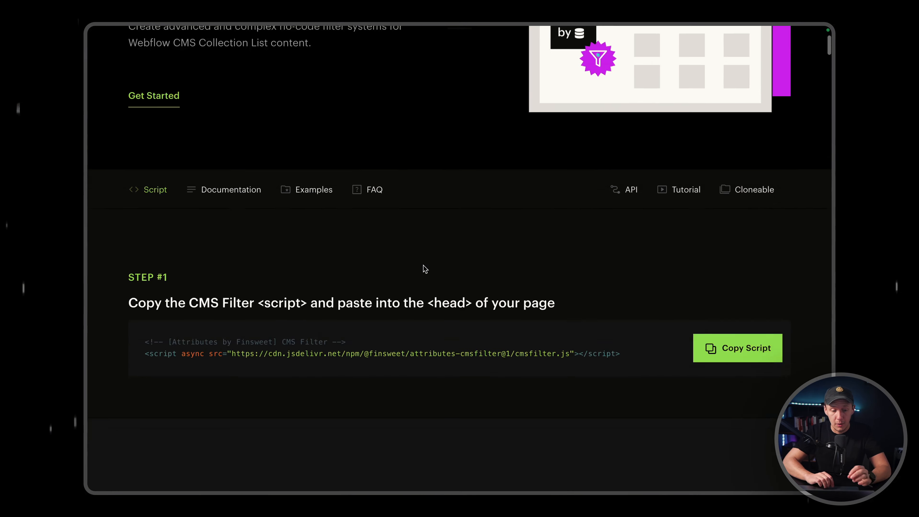
scroll(424, 268, down, 20)
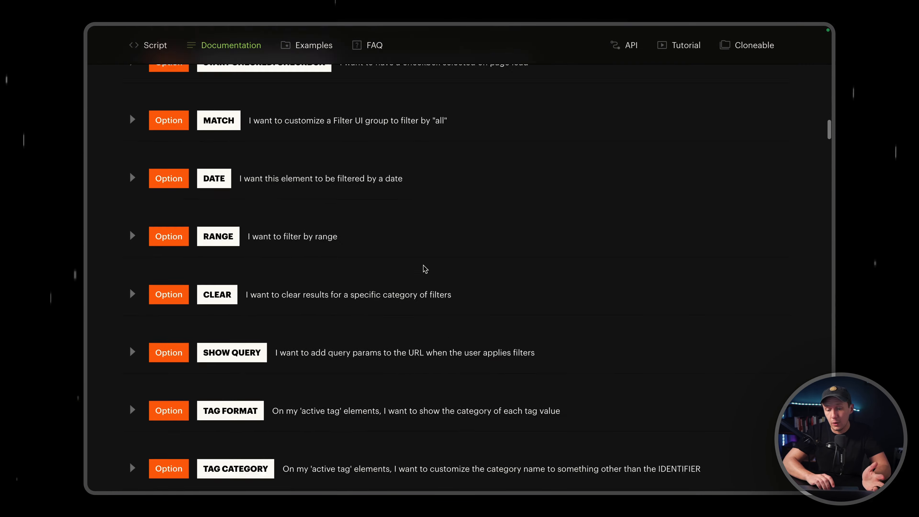
scroll(425, 268, down, 8)
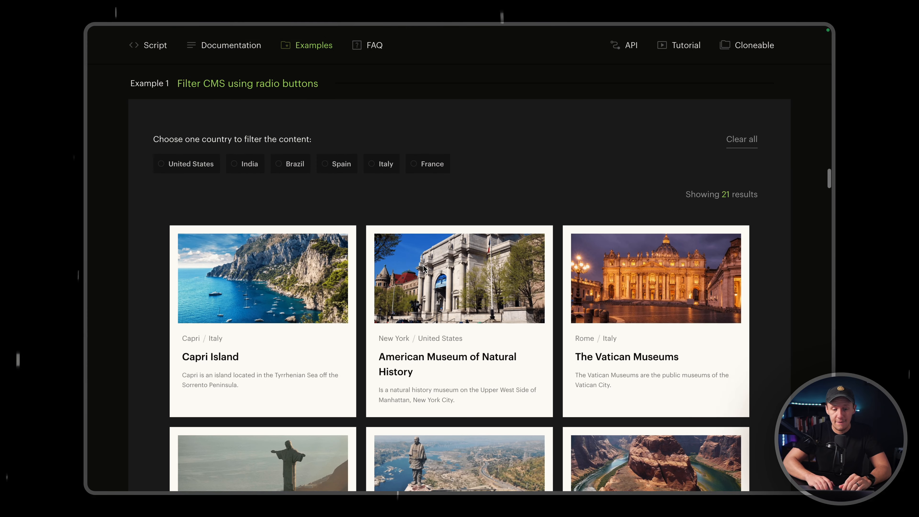
scroll(424, 269, down, 1)
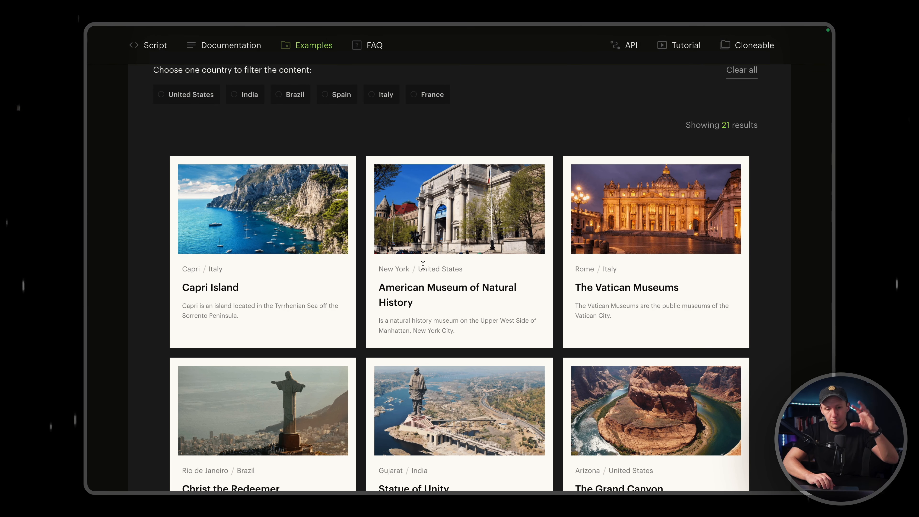
click(177, 97)
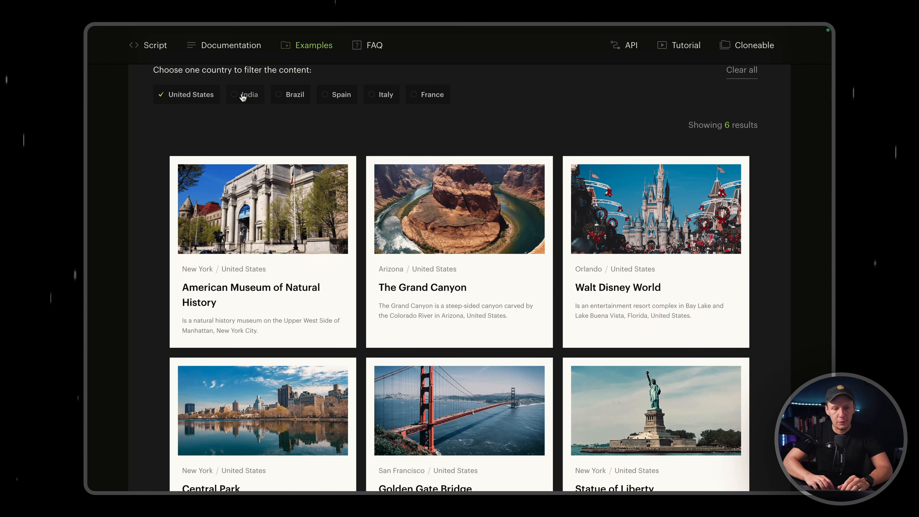
Switch the radio-button example's country filter to Brazil and review the matching cards.
click(242, 94)
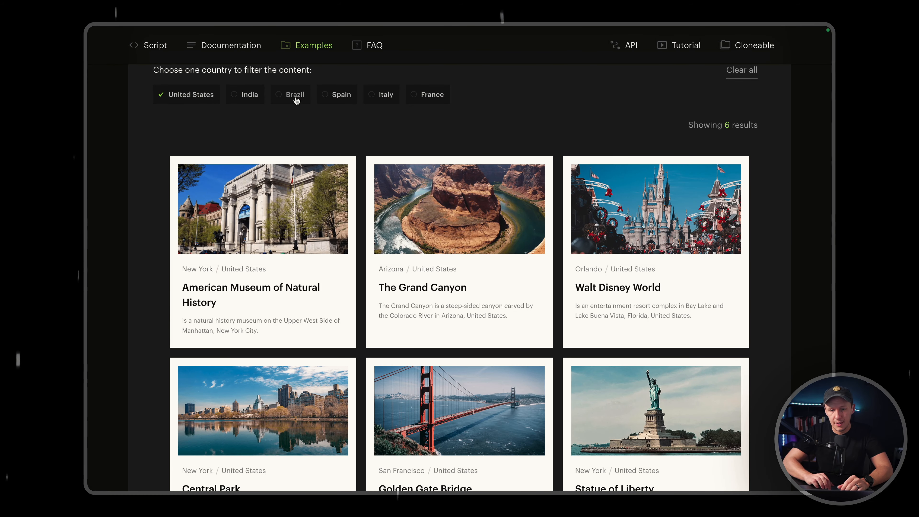
scroll(309, 198, down, 3)
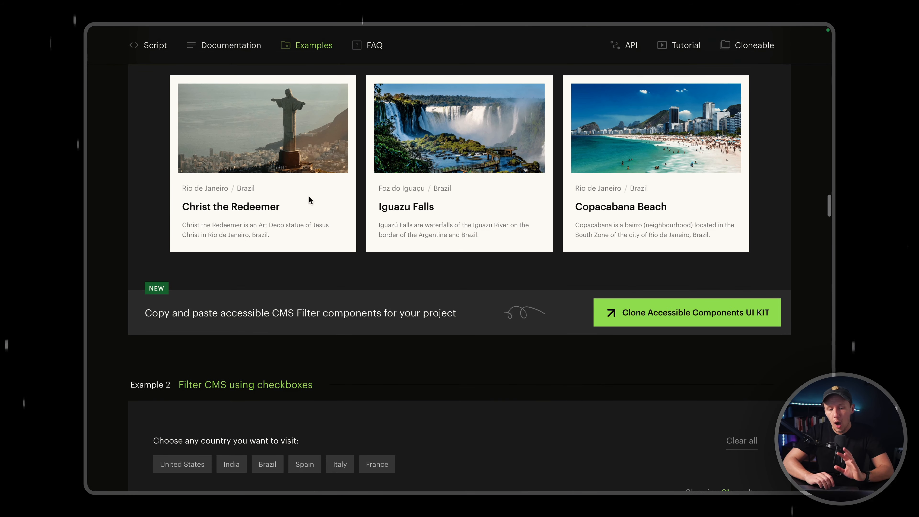
scroll(309, 200, down, 4)
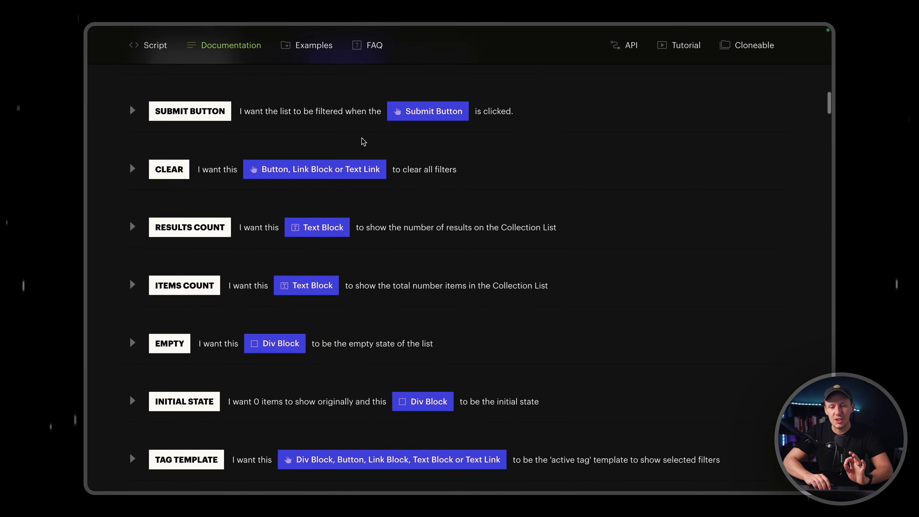
scroll(363, 142, up, 15)
Return to the Attributes solutions directory and look through its available solutions.
mouse_move(90, 51)
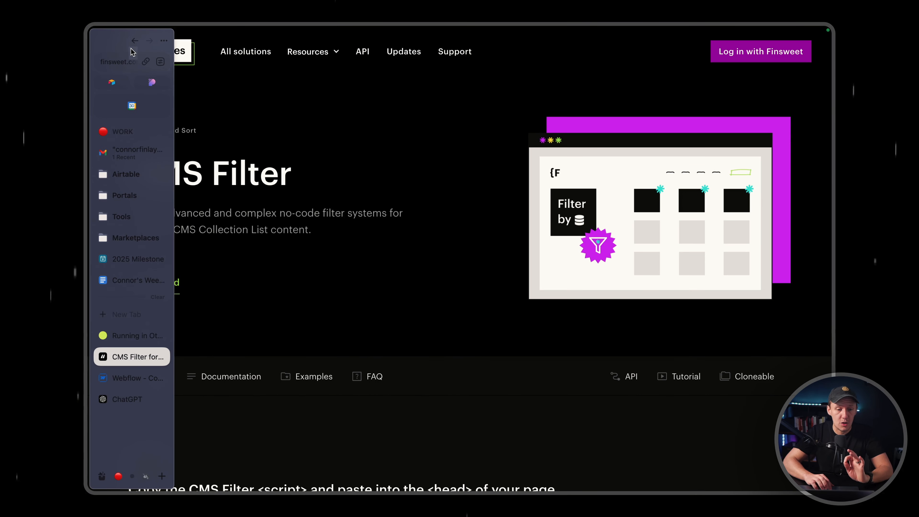
click(134, 41)
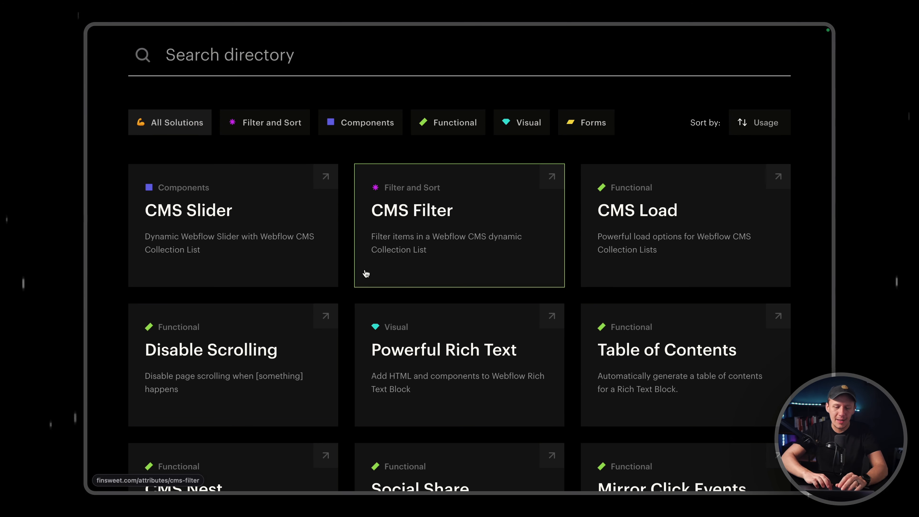
scroll(366, 273, down, 8)
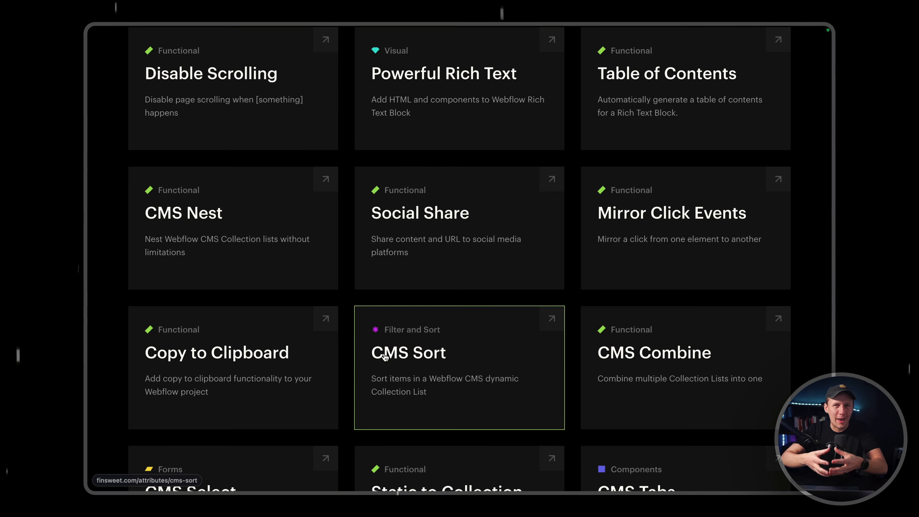
scroll(389, 372, down, 8)
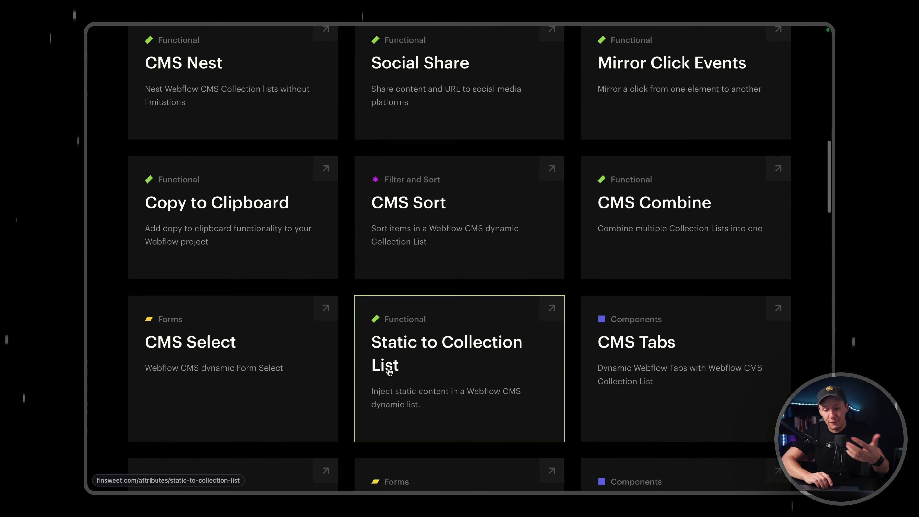
scroll(389, 371, down, 6)
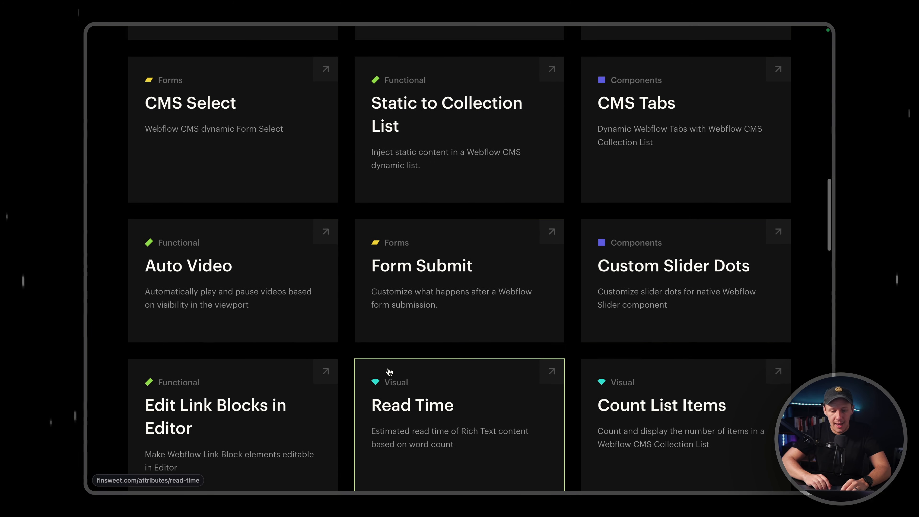
scroll(389, 371, down, 6)
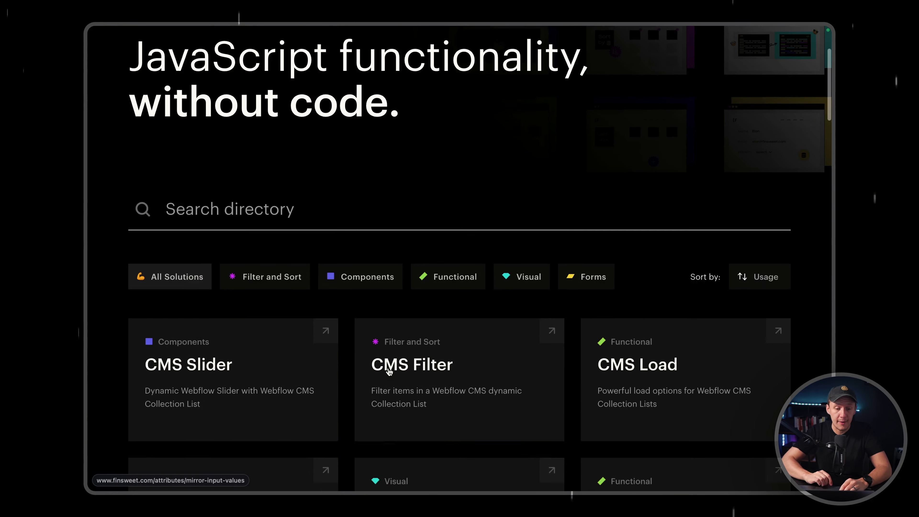
scroll(388, 371, down, 2)
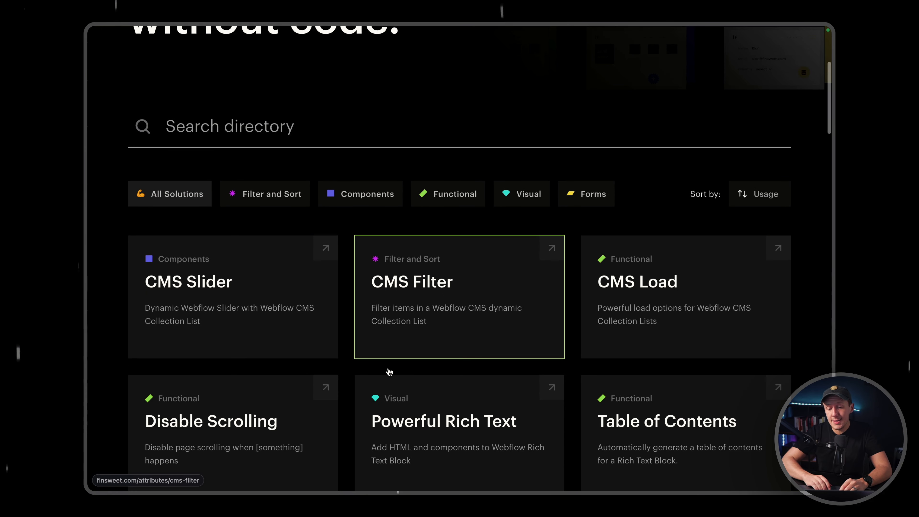
scroll(388, 371, up, 1)
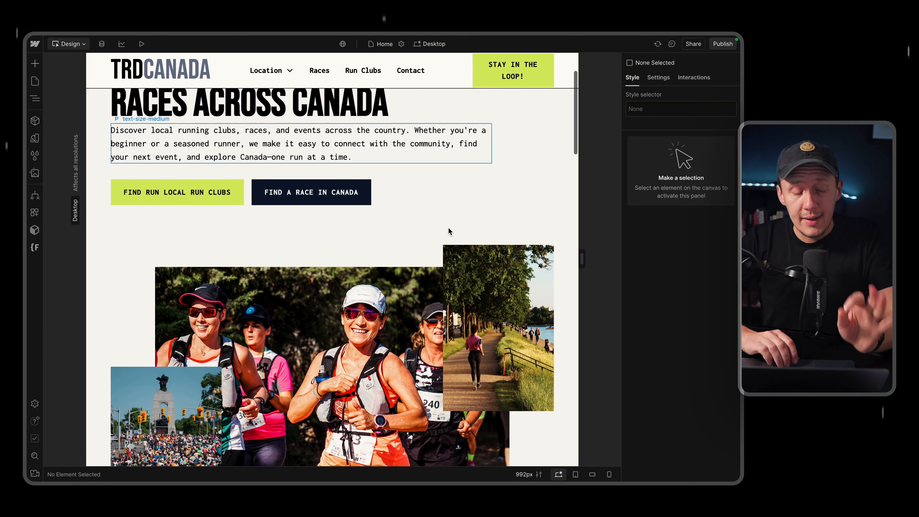
Switch to the Home page in the Webflow Designer and locate race-preview_group from the upcoming races section in the element hierarchy.
scroll(448, 228, down, 5)
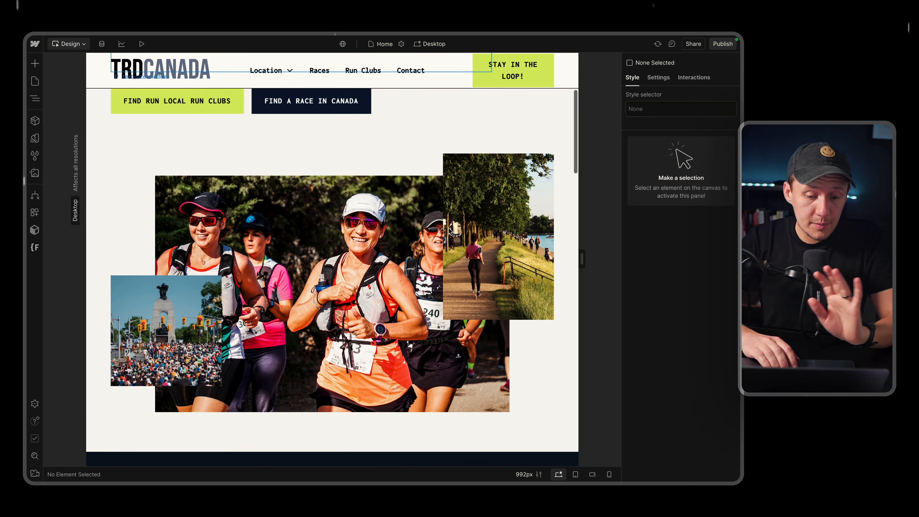
scroll(449, 231, down, 10)
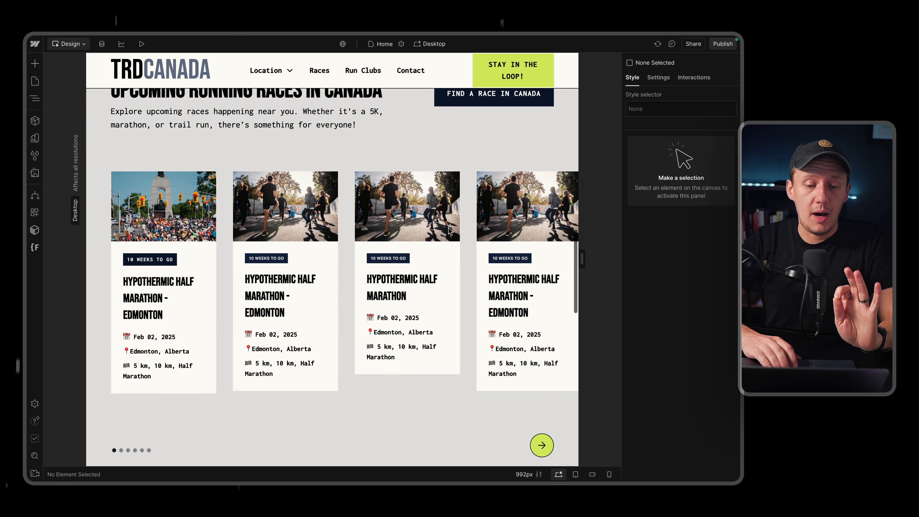
click(475, 405)
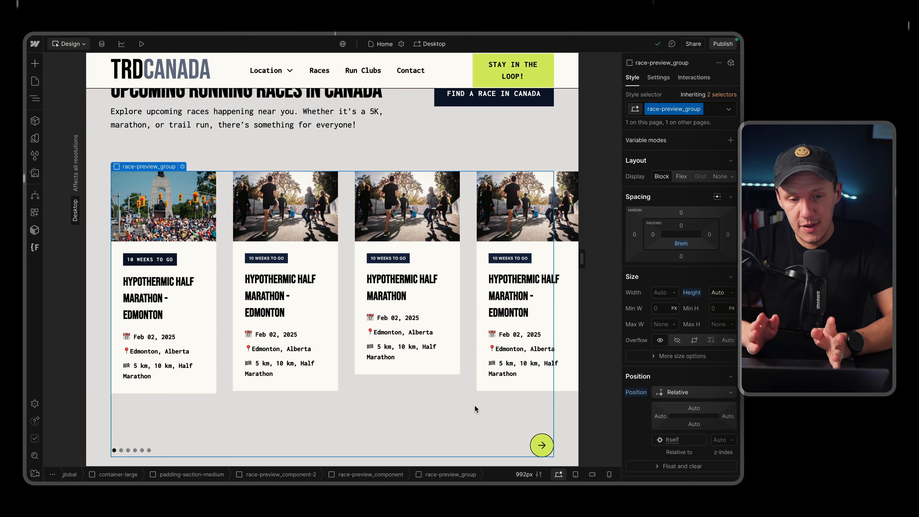
click(40, 99)
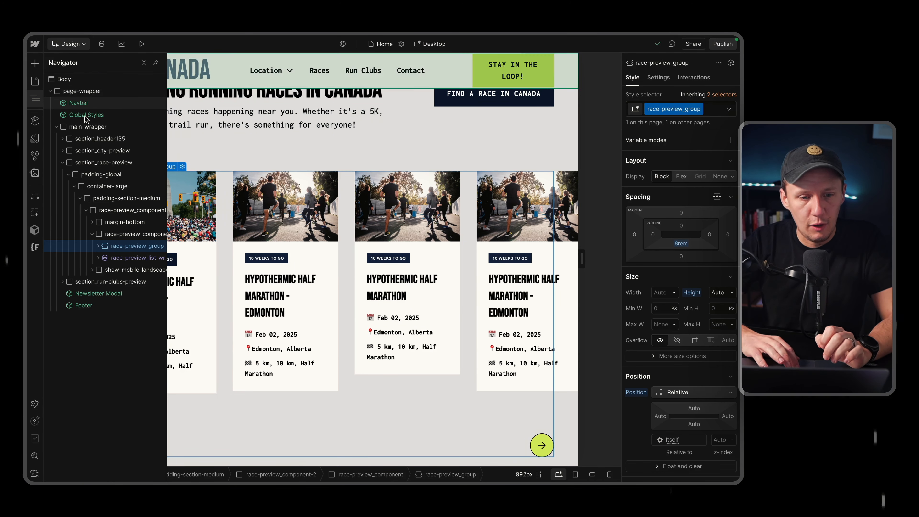
Search the elements that can be added for "slider" and clear the search.
click(36, 63)
text(slider)
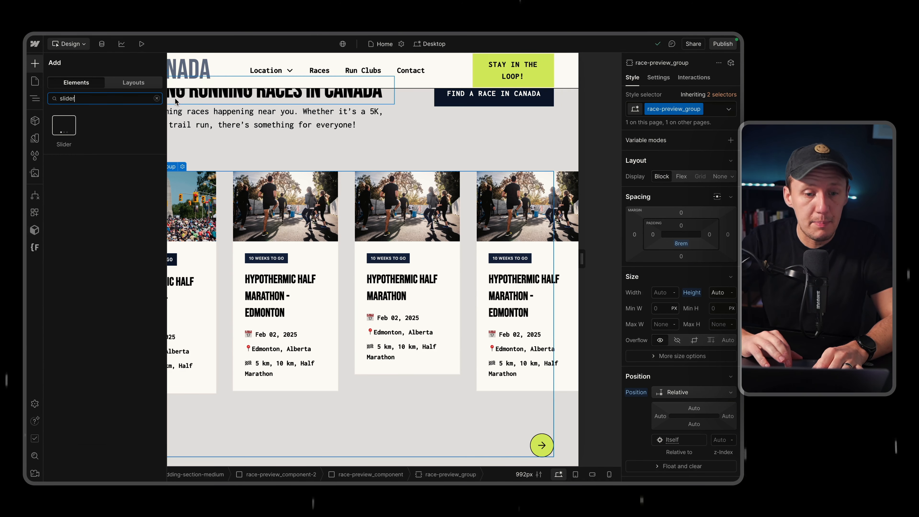
click(158, 99)
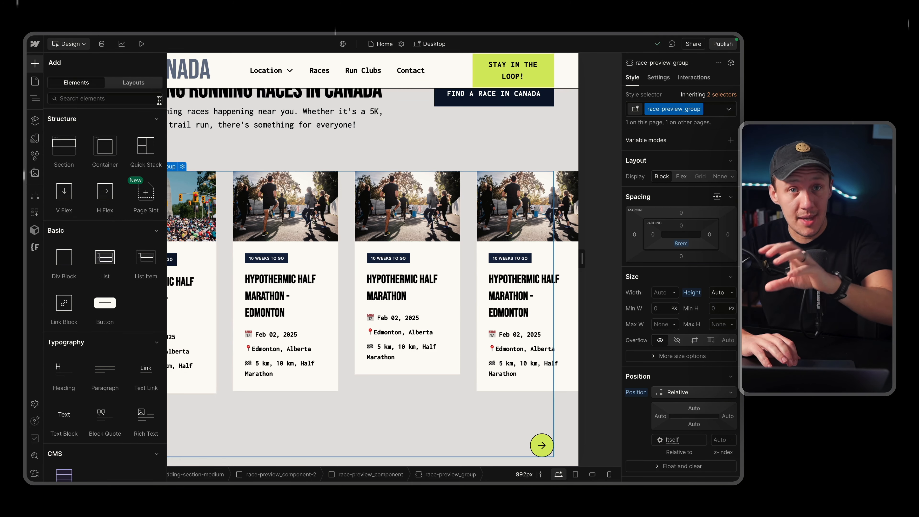
click(35, 64)
Set the display of the hidden race-preview_list-wrapper collection list to Block and view its race cards below the slider.
click(35, 98)
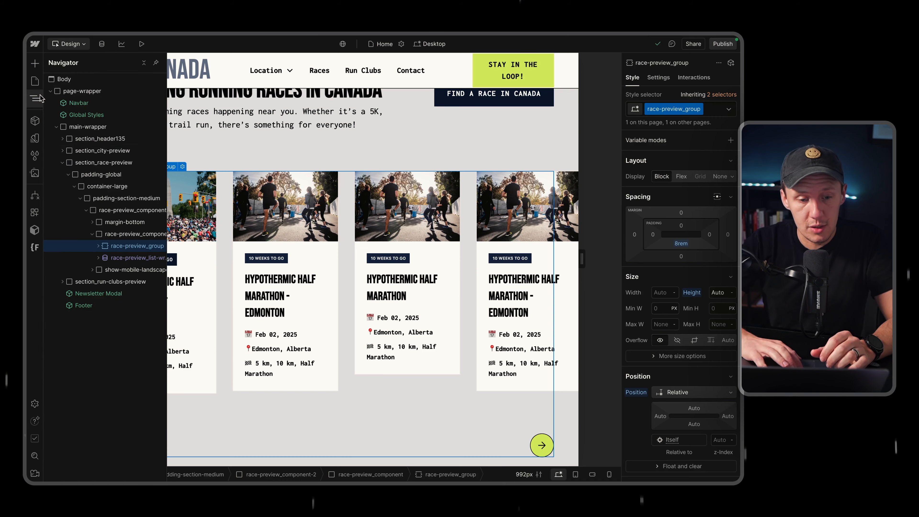
click(129, 258)
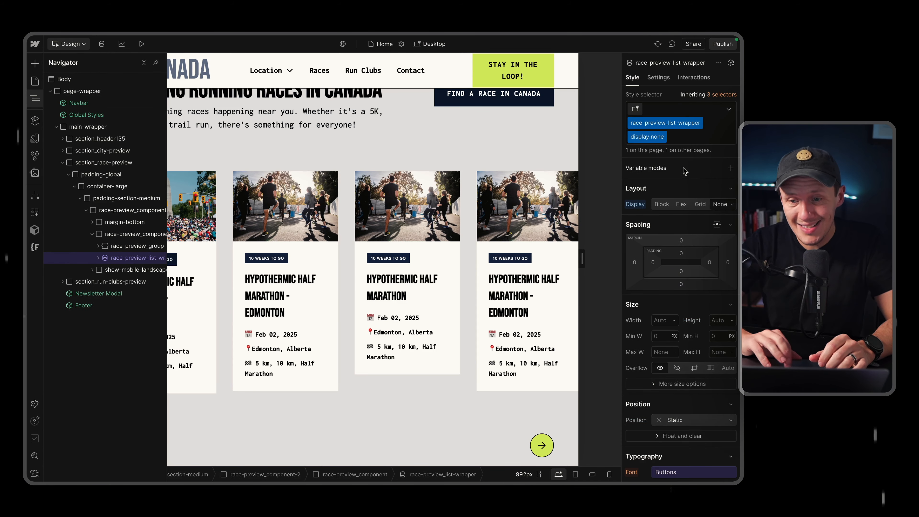
click(661, 205)
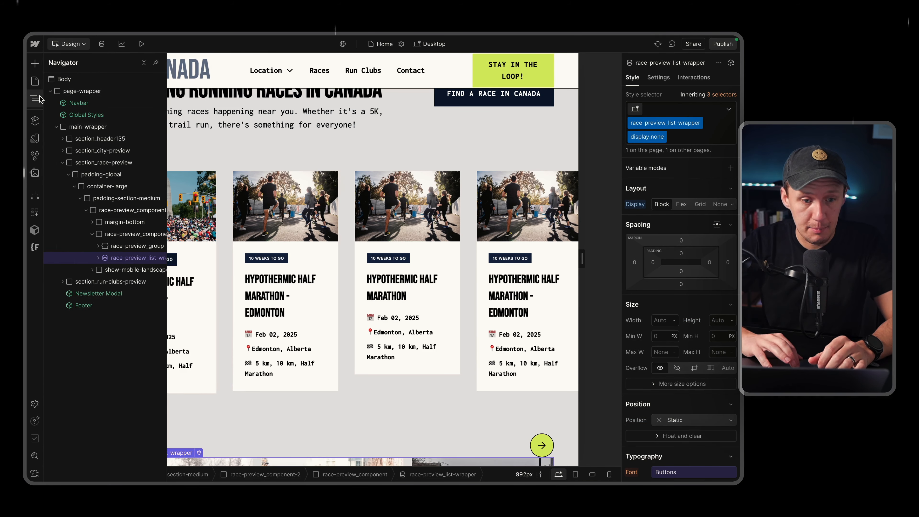
scroll(265, 189, down, 8)
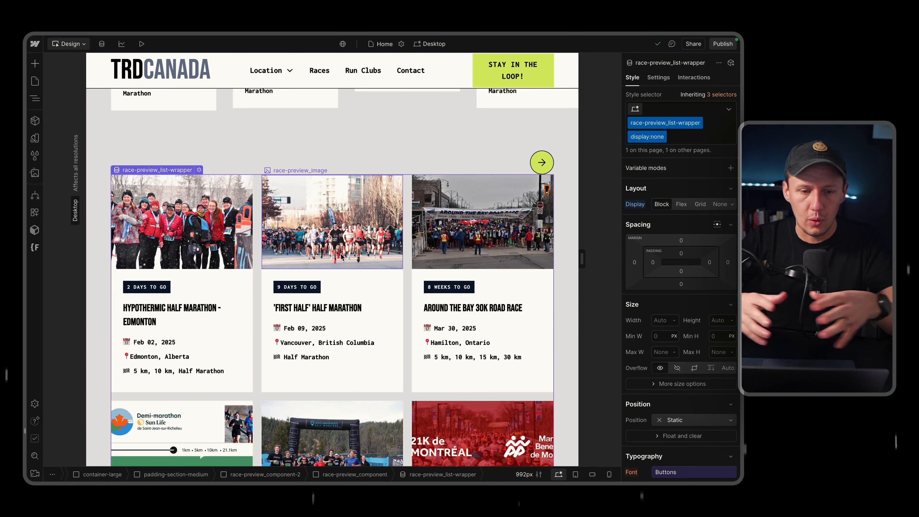
Switch to the live TRD Canada site and find the upcoming races slider on its home page.
mouse_move(28, 311)
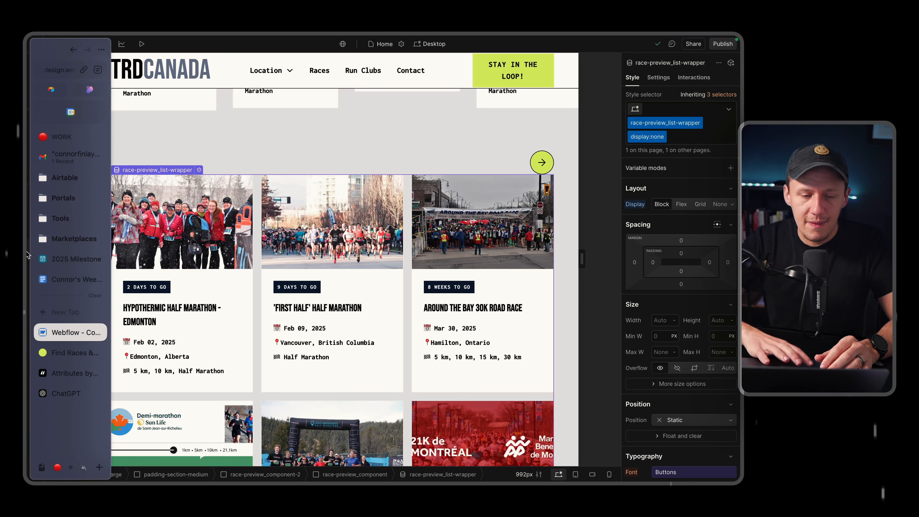
click(65, 353)
scroll(422, 312, down, 10)
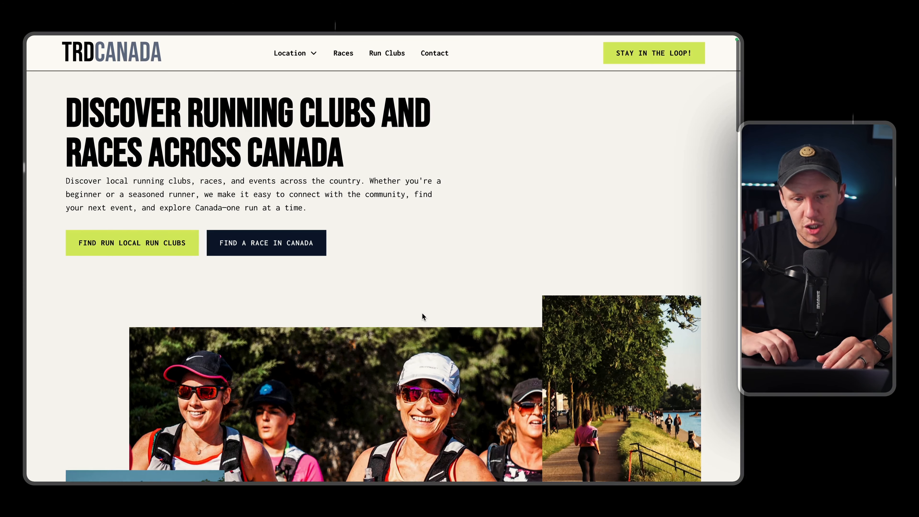
scroll(422, 313, down, 10)
scroll(422, 313, up, 2)
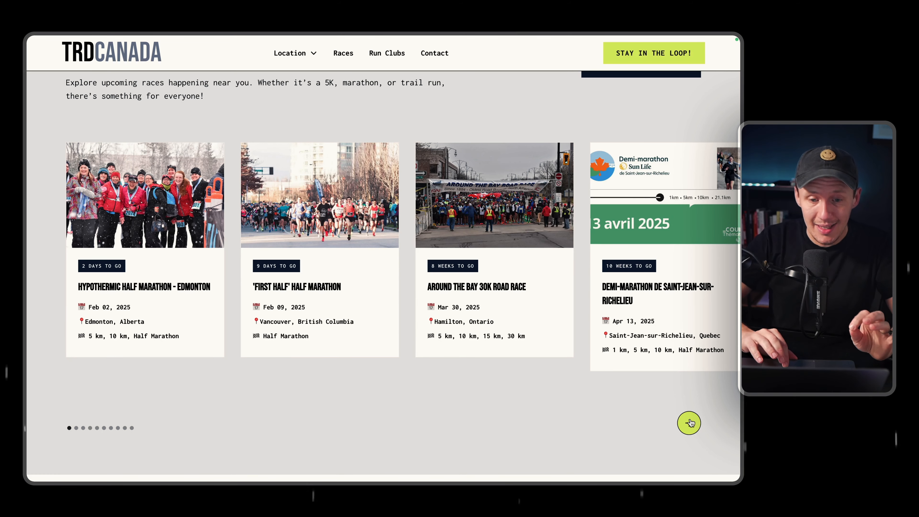
Advance the live upcoming races slider from Hypothermic Half Marathon - Edmonton through to the St Lawrence Marathon card.
click(689, 423)
click(689, 422)
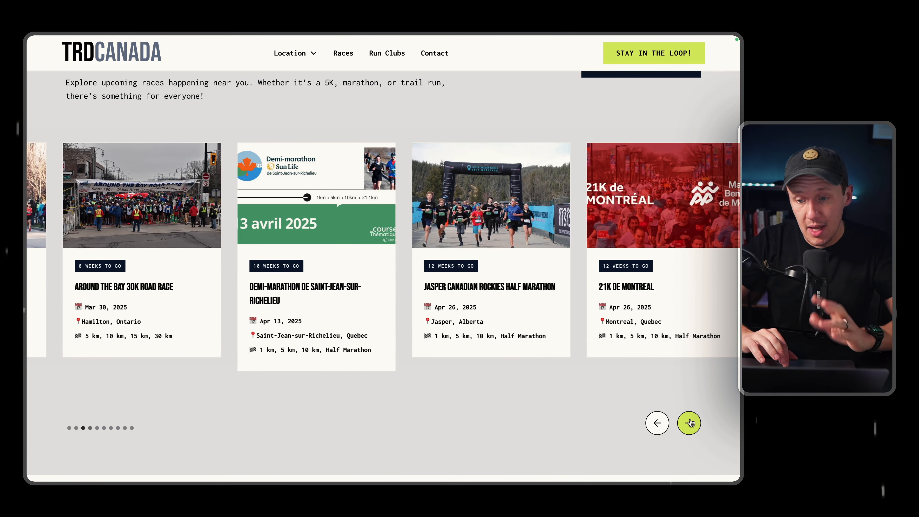
click(689, 422)
click(689, 423)
click(689, 423)
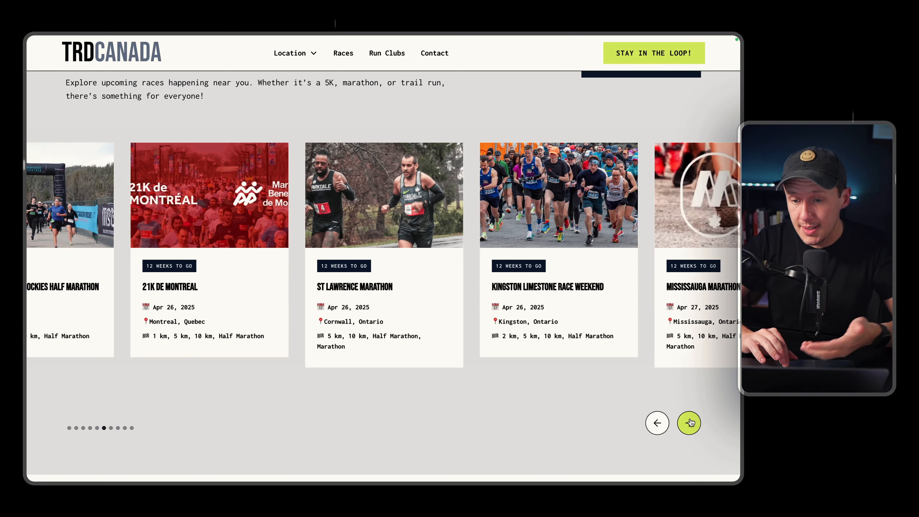
click(689, 423)
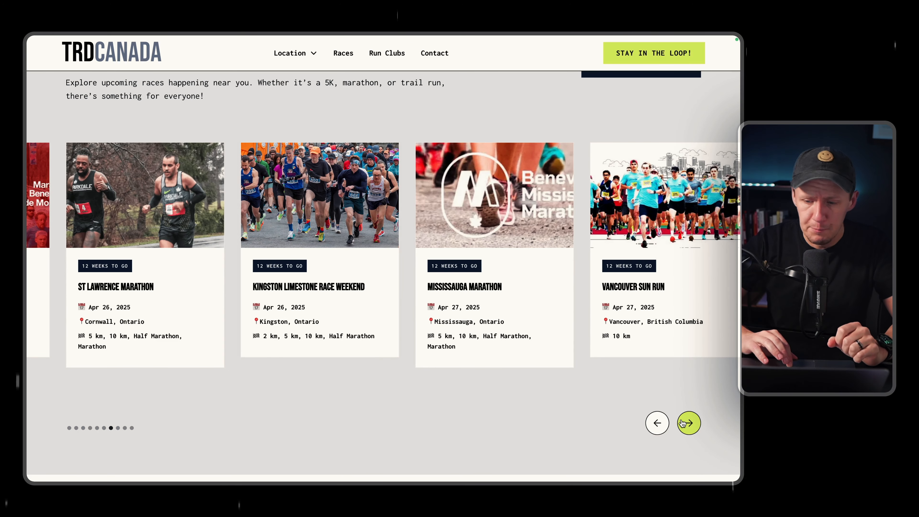
click(687, 423)
Move the live upcoming races slider back to its first card, Hypothermic Half Marathon - Edmonton.
click(657, 424)
click(659, 425)
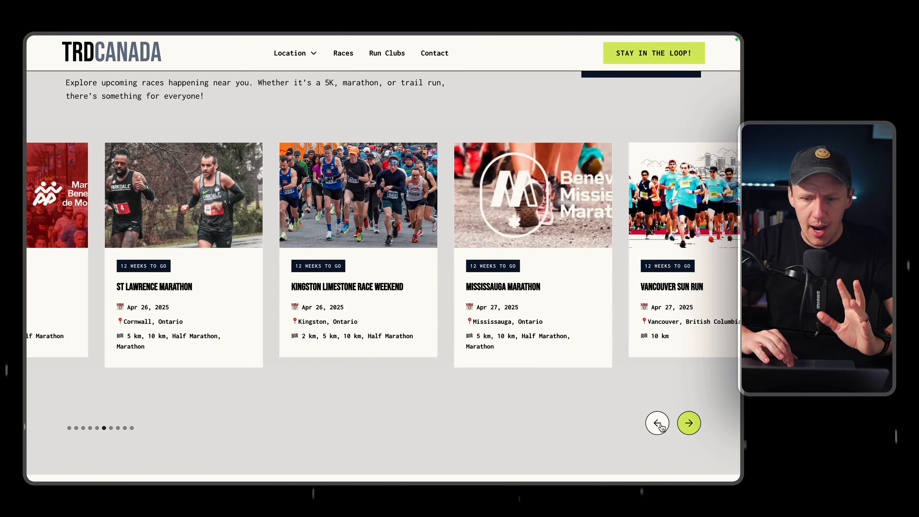
click(657, 424)
click(658, 424)
click(657, 424)
click(658, 423)
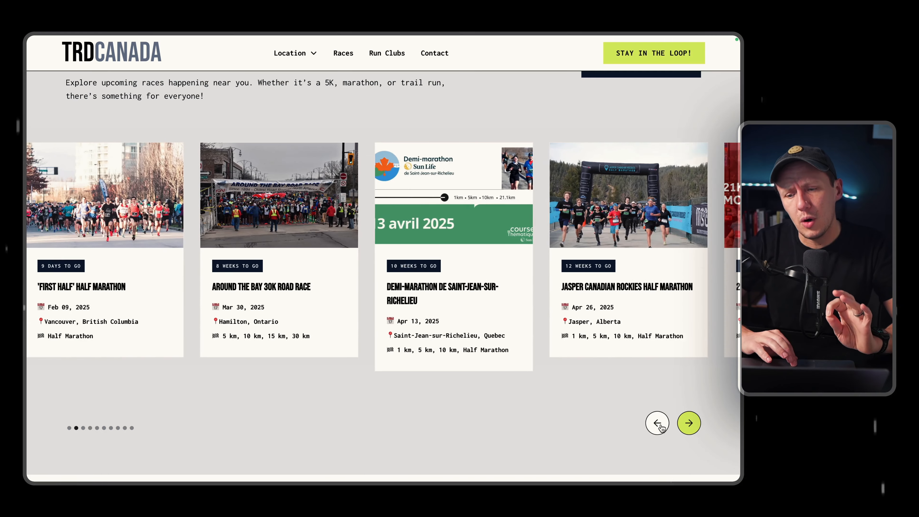
click(657, 423)
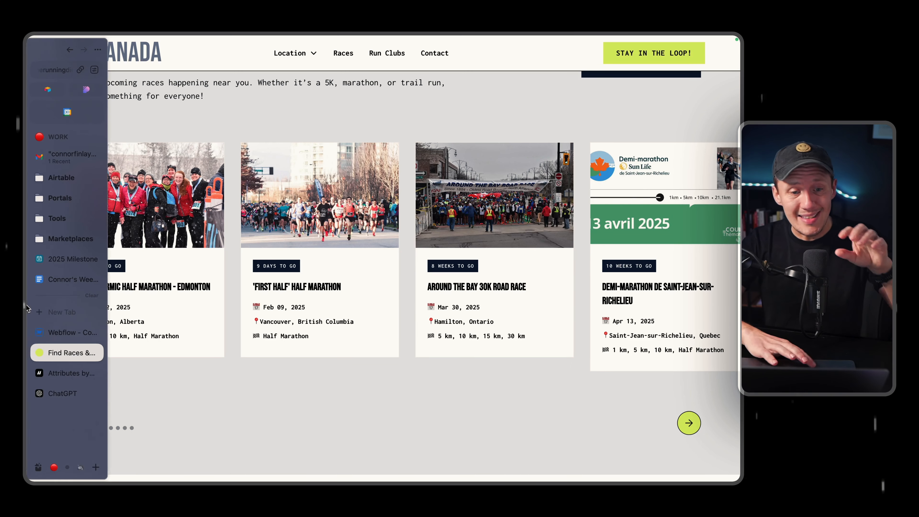
Switch to the Webflow Designer, examine the Ottawa page's weekly run schedule on the Cities Template, and select its Monday runclub_calendar-day-item.
click(71, 331)
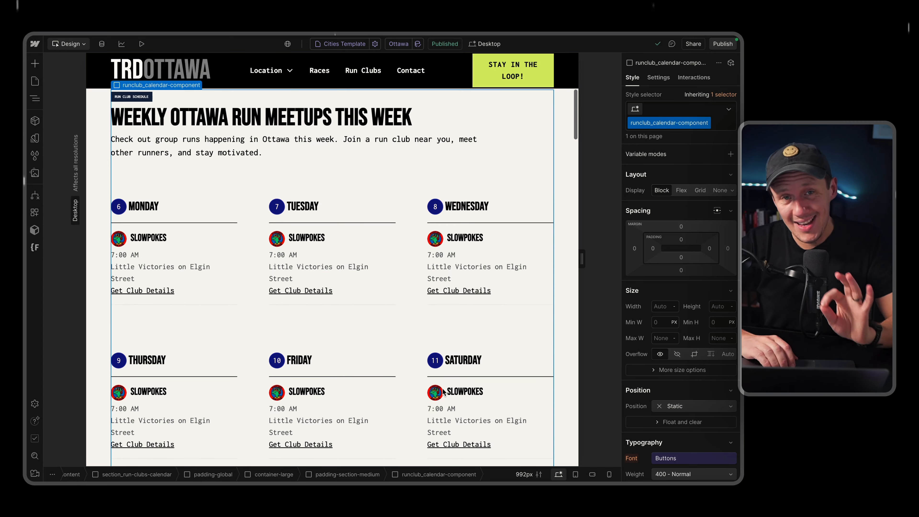
scroll(443, 391, down, 3)
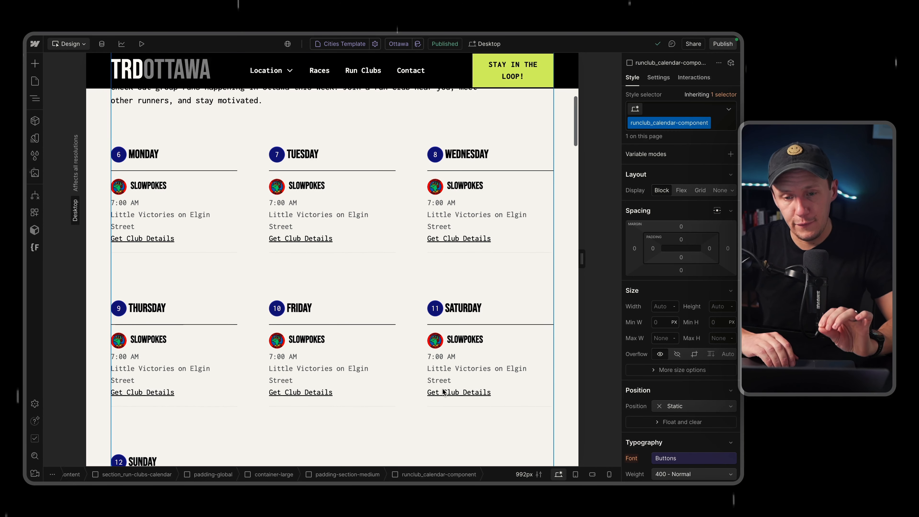
scroll(388, 281, up, 1)
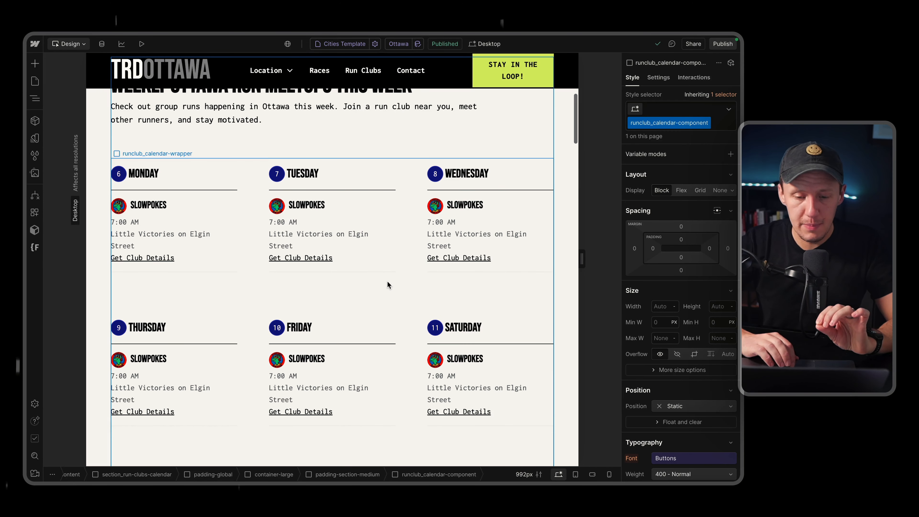
click(405, 291)
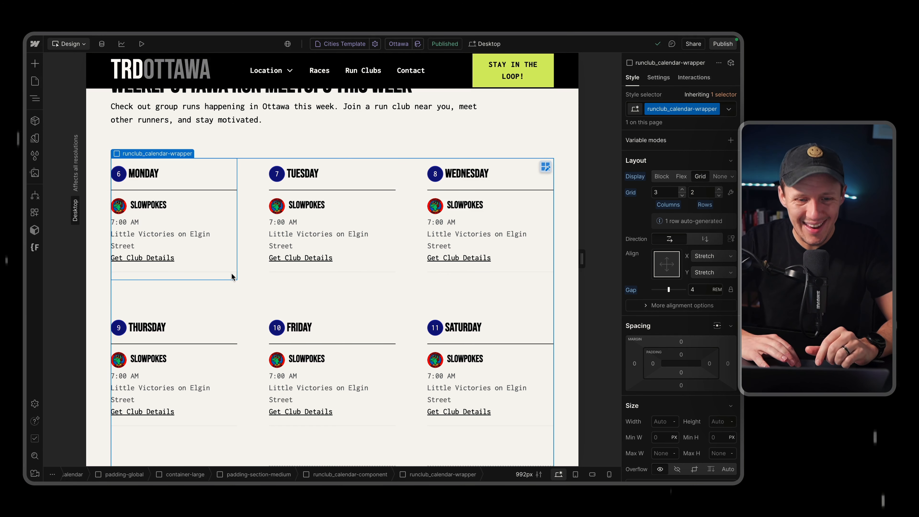
click(231, 191)
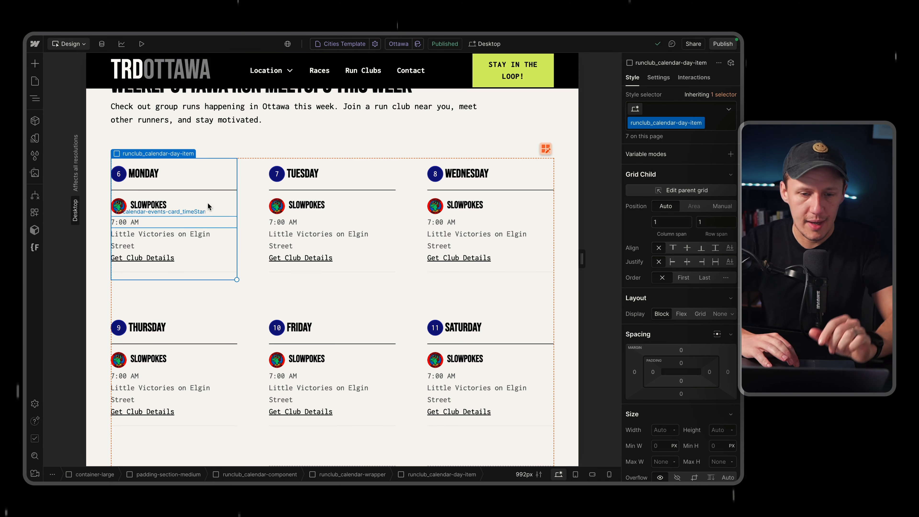
Inspect the Monday block's runclub_calendar-day-header, its day number and weekday title, then reselect the whole runclub_calendar-day-item.
click(212, 185)
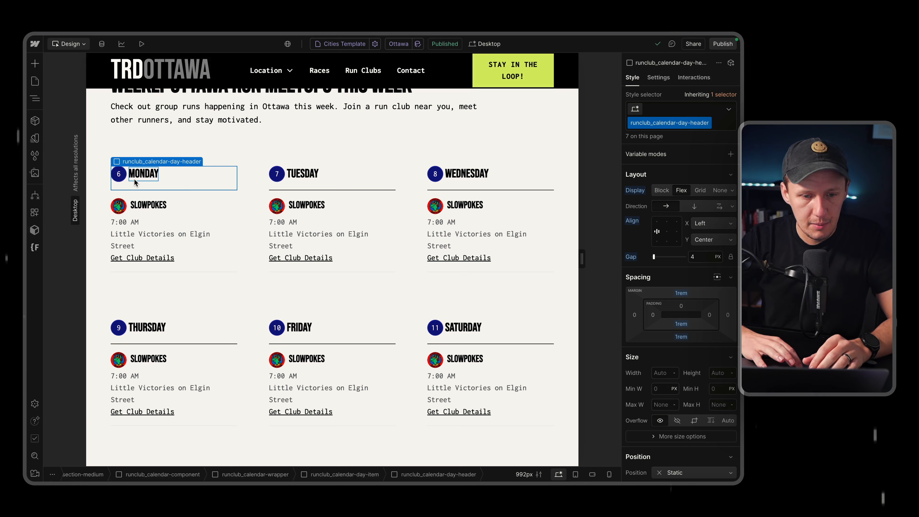
click(119, 175)
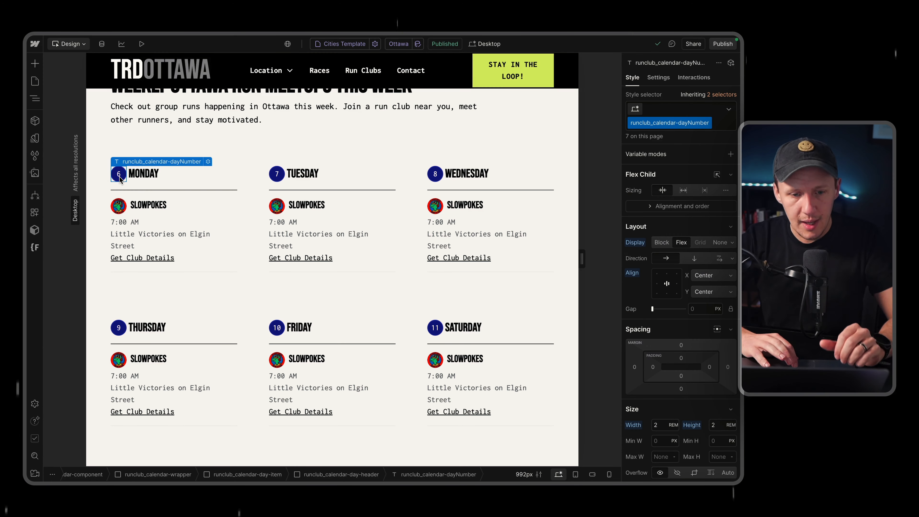
click(139, 174)
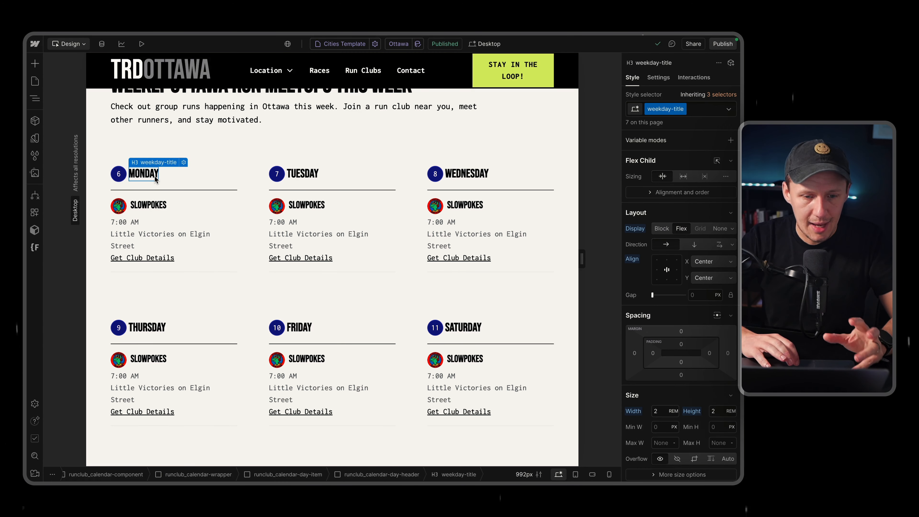
click(189, 187)
click(203, 196)
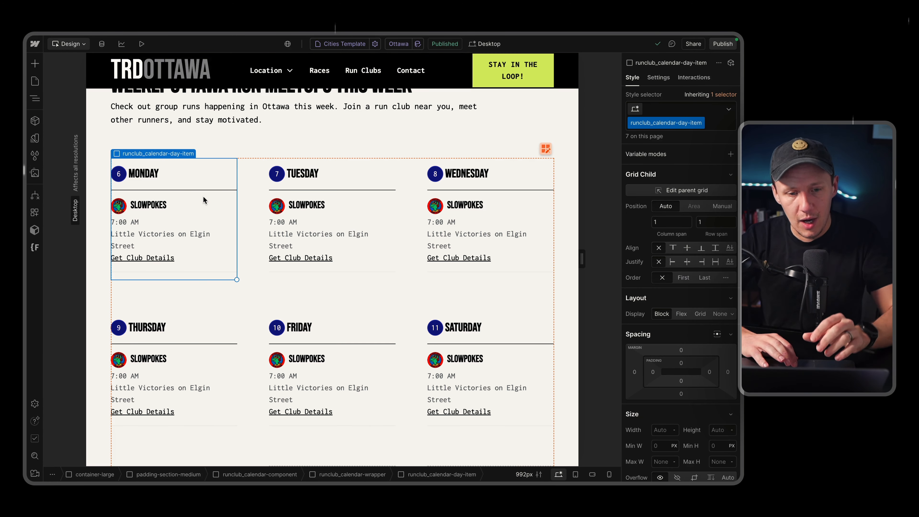
Inspect Monday's Slowpokes sample card from its heading up through calendar-events-card_content to the runclub_calendar-events-wrapper.
click(149, 206)
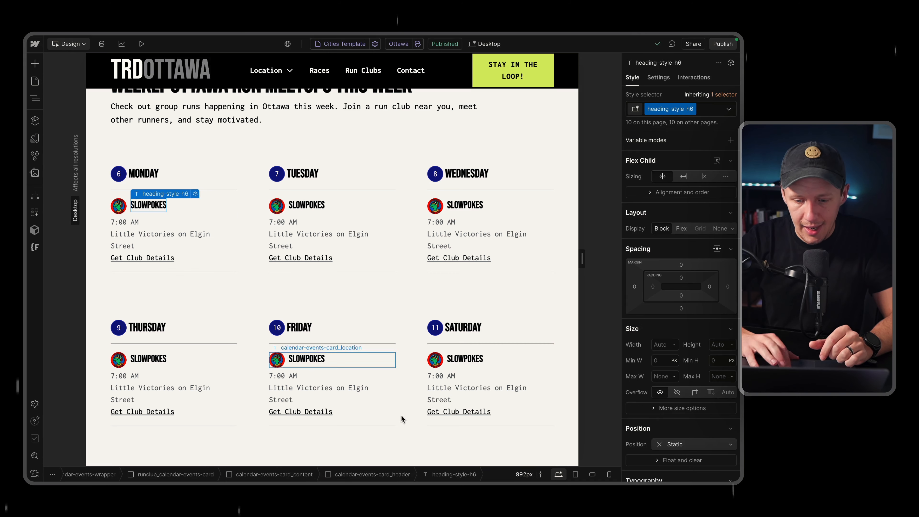
click(303, 475)
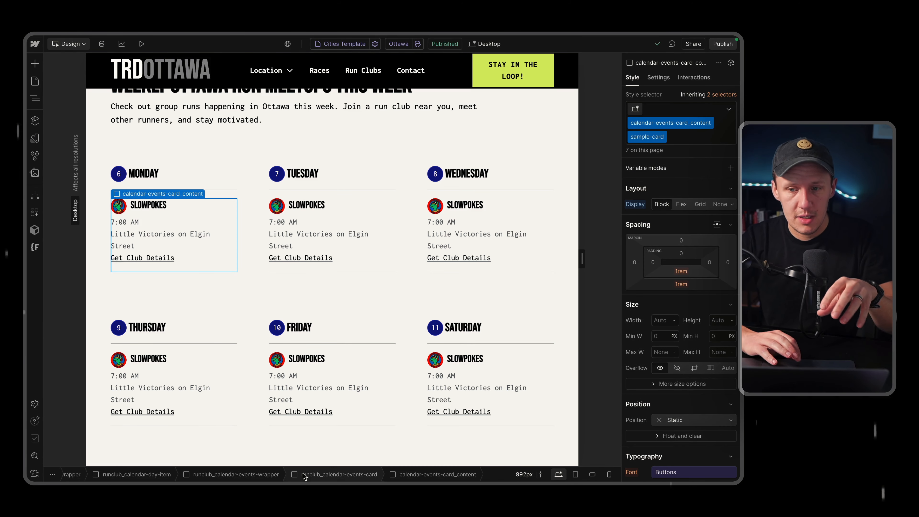
click(272, 475)
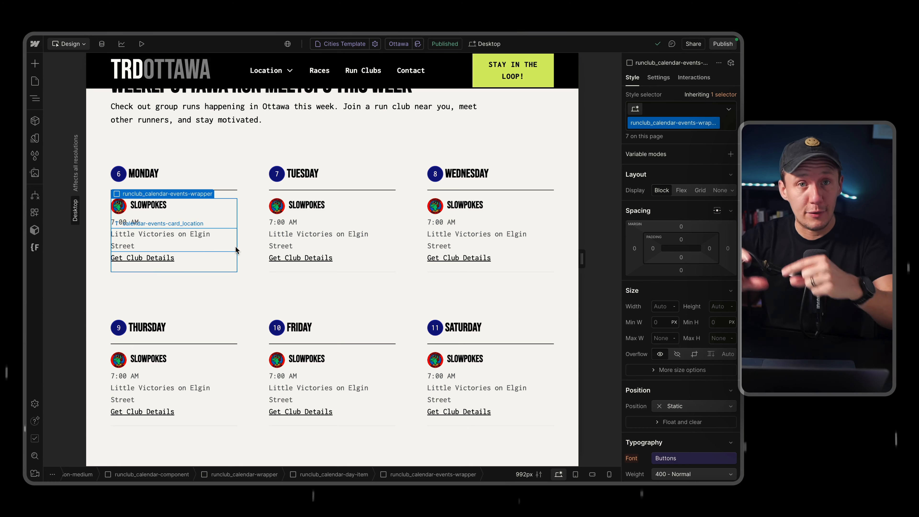
Find the run club collection list below the Sunday block and select its runclub_calendar-list-wrapper in the element tree.
scroll(234, 251, down, 1)
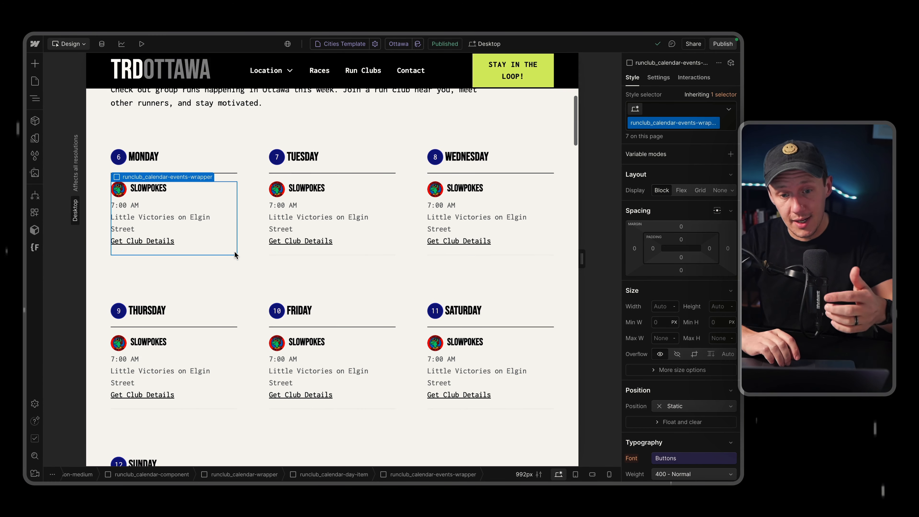
scroll(234, 251, down, 4)
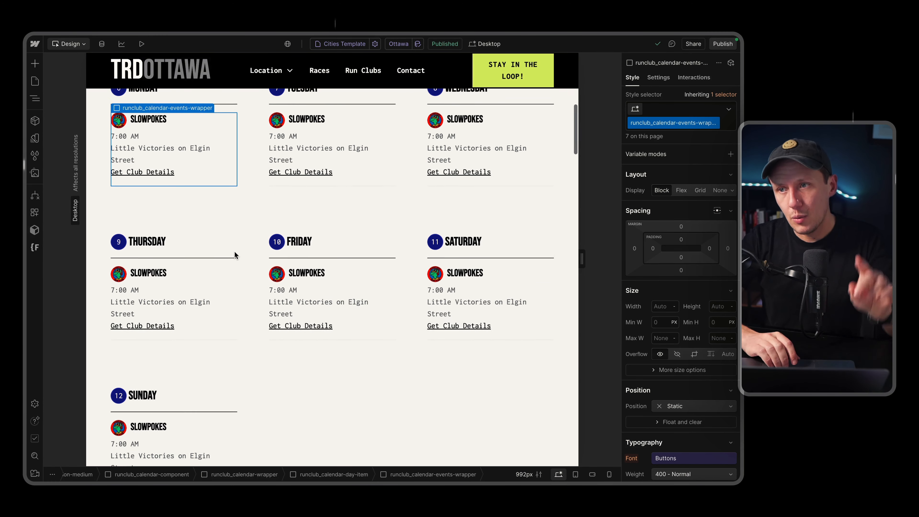
scroll(234, 250, down, 15)
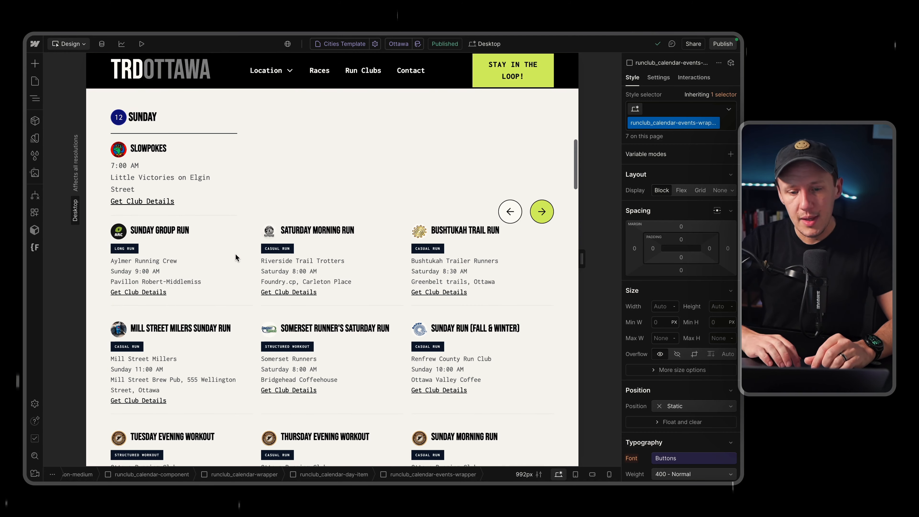
click(246, 316)
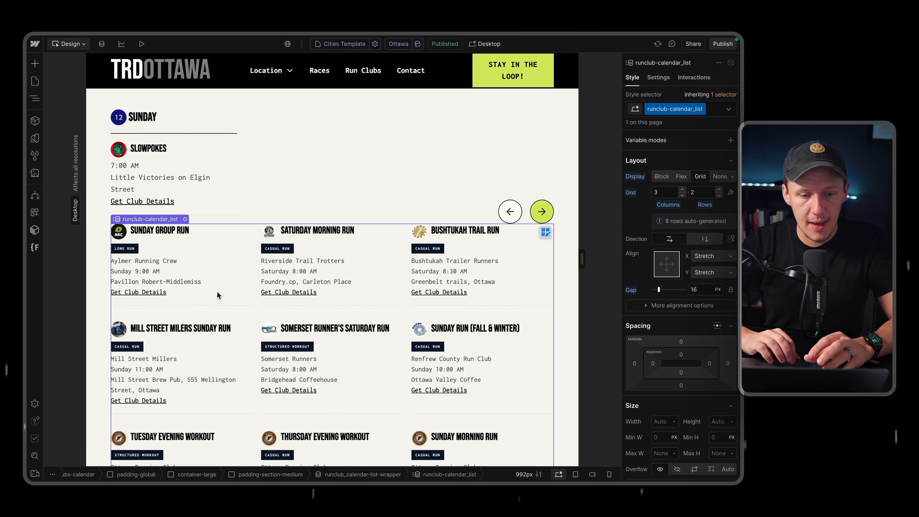
click(35, 97)
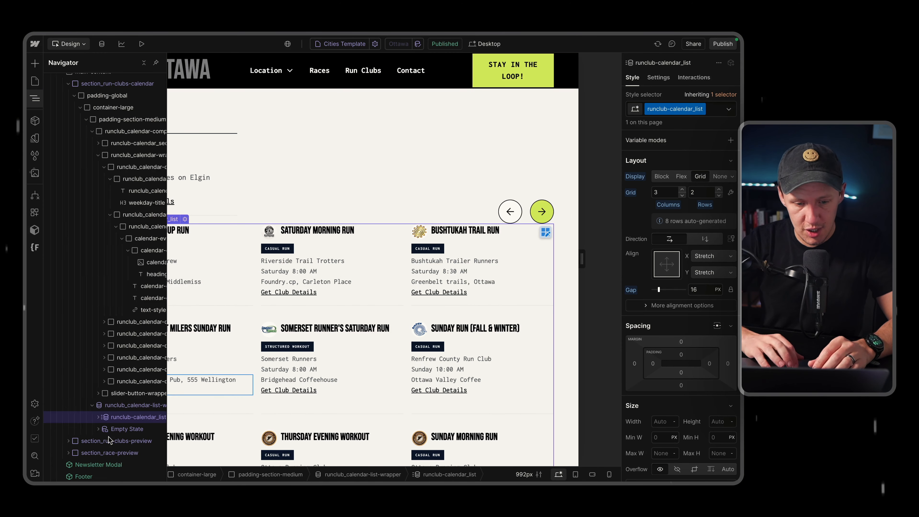
click(116, 406)
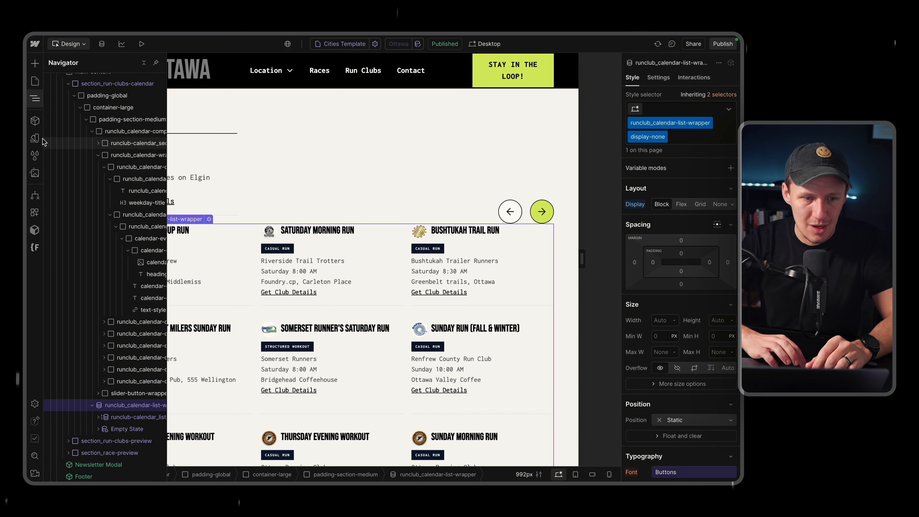
click(35, 99)
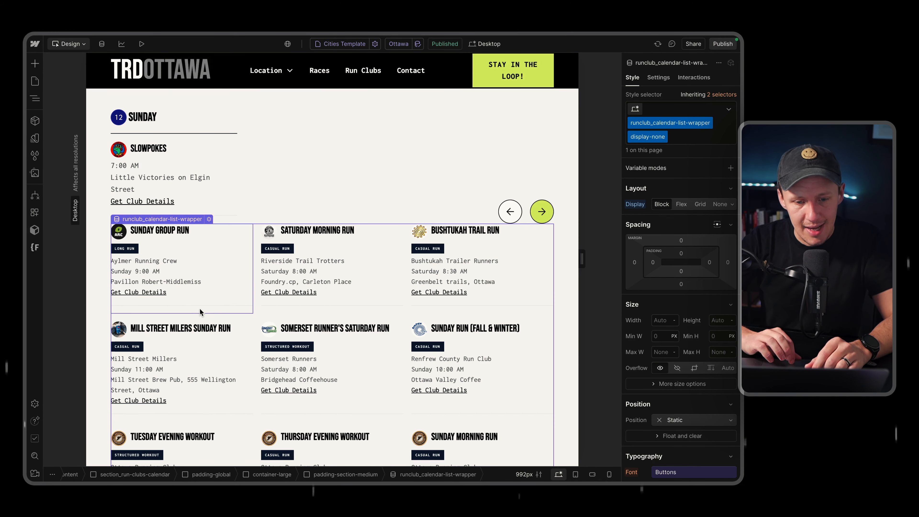
Inspect the Sunday Group Run card's content and bound heading, and select its parent runclub-calendar_item.
click(205, 302)
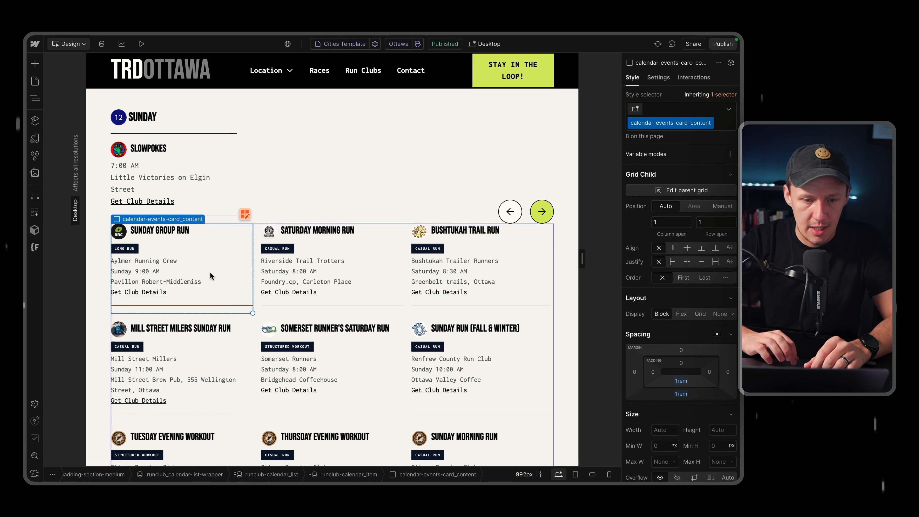
click(150, 232)
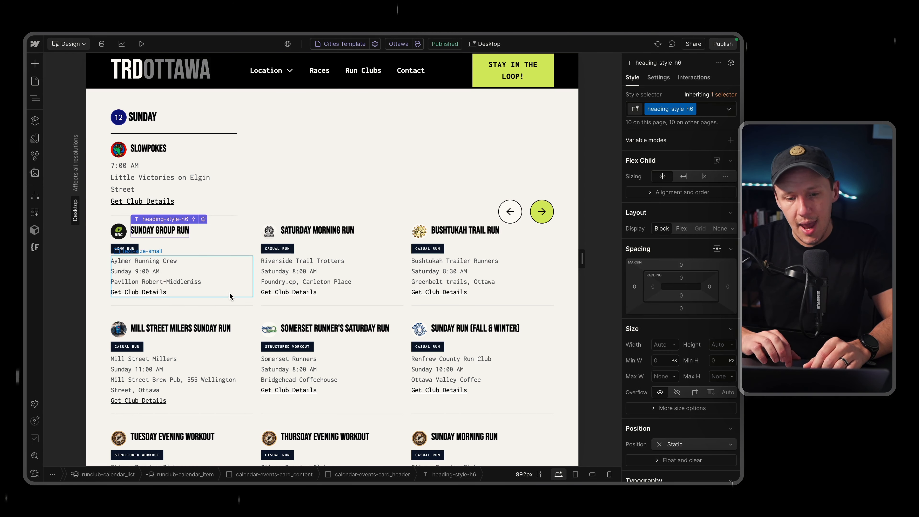
click(231, 303)
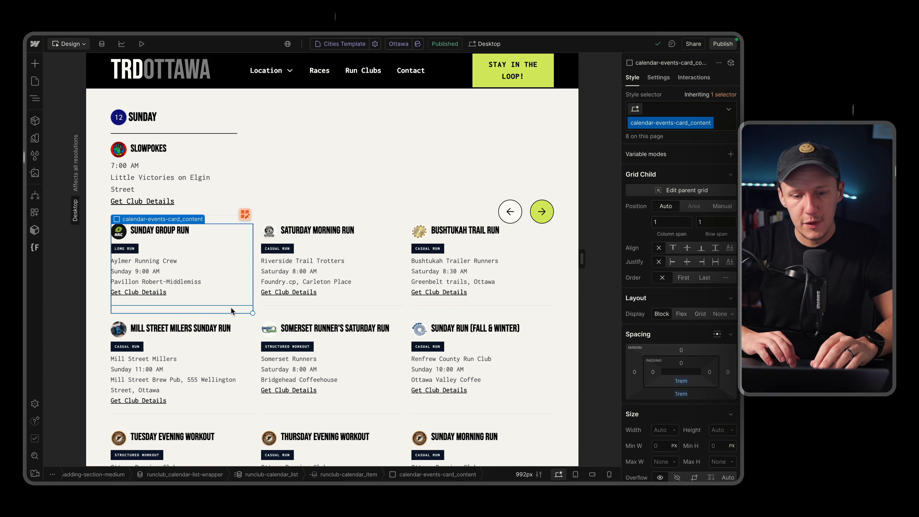
click(231, 310)
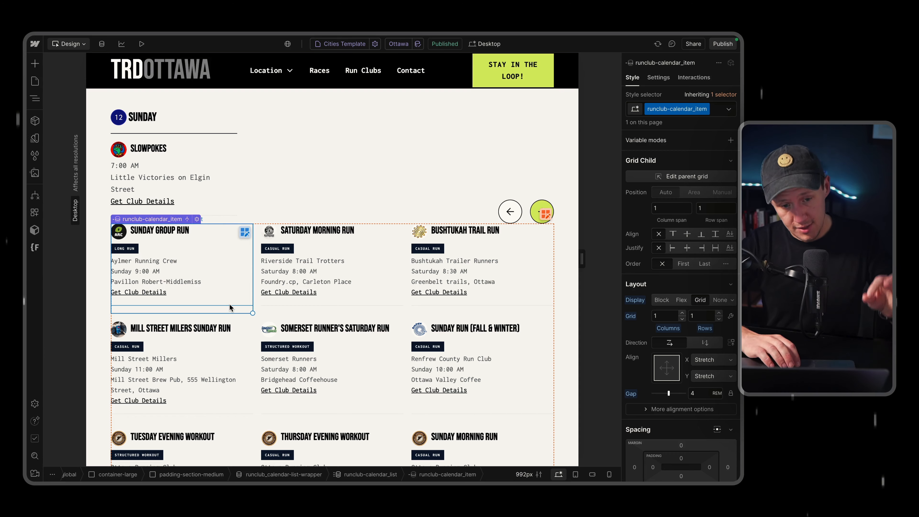
Compare the static weekday blocks with the run club collection list, selecting the Sunday runclub_calendar-day-item.
scroll(229, 307, up, 7)
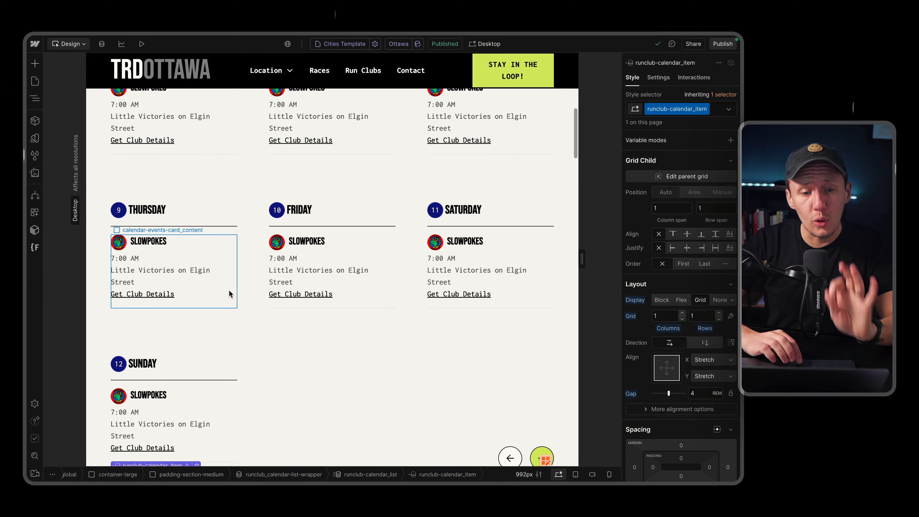
scroll(229, 290, down, 2)
scroll(229, 290, down, 2)
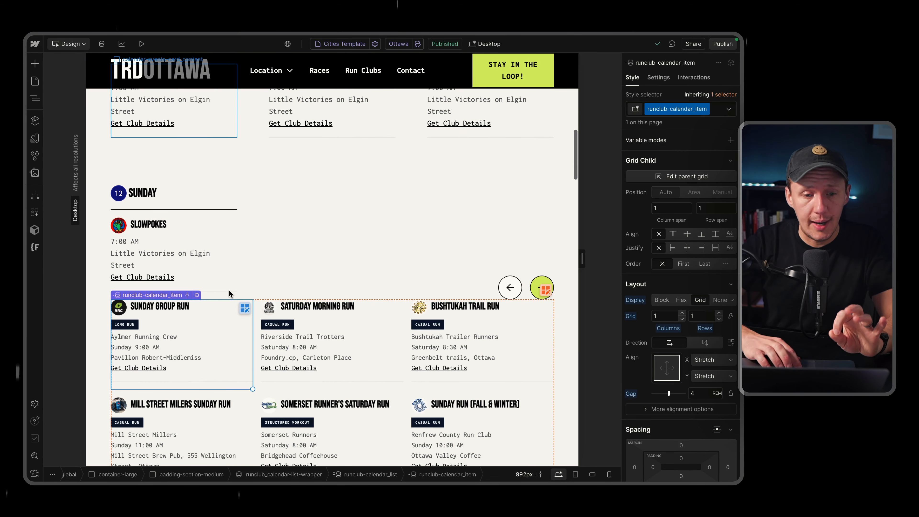
click(209, 219)
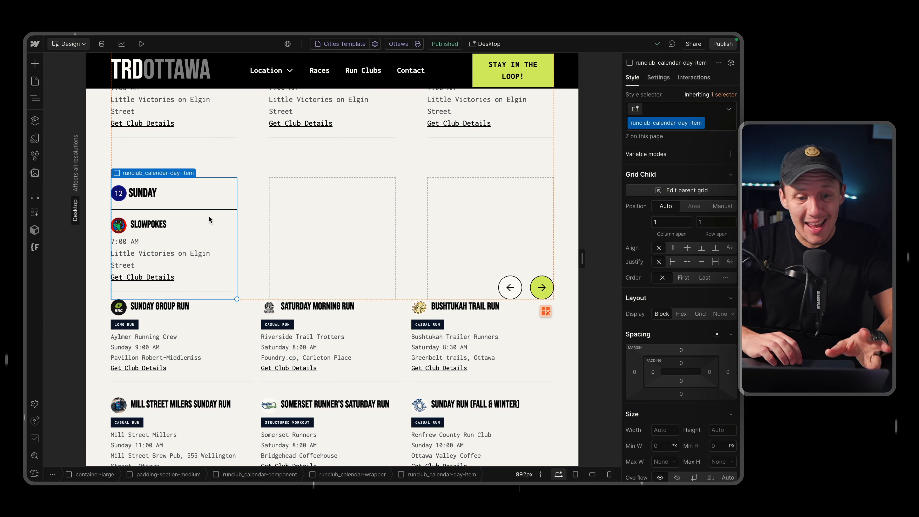
scroll(209, 219, down, 1)
scroll(209, 219, down, 1)
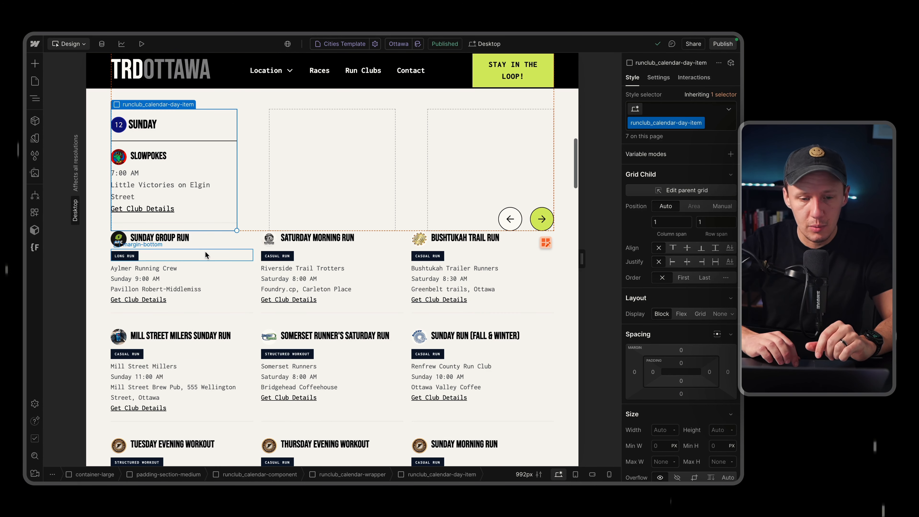
Select the Sunday Group Run's runclub-calendar_item and open its data-day custom attribute, bound to Day of Week, in the element settings.
click(218, 308)
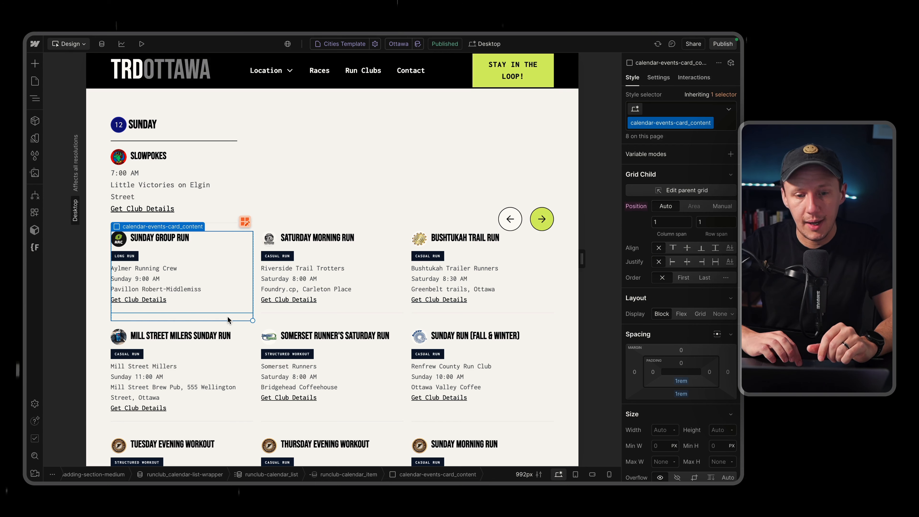
click(228, 316)
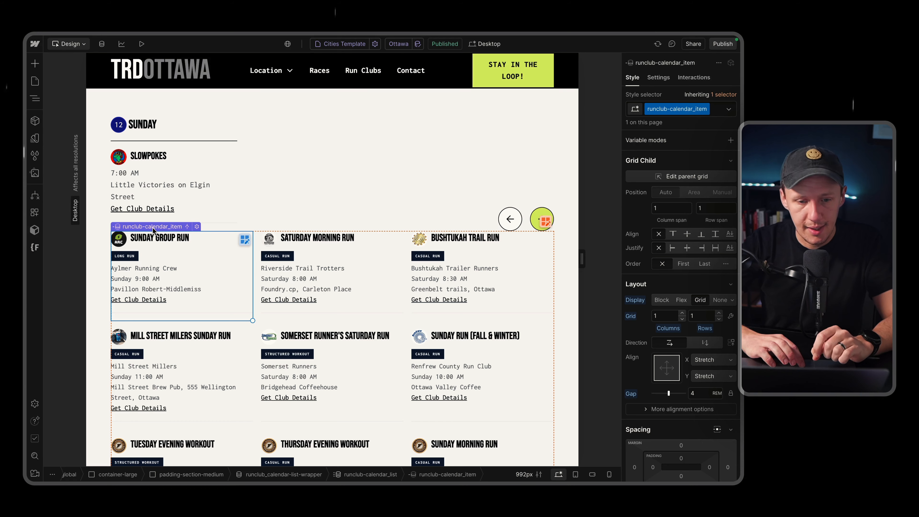
click(658, 77)
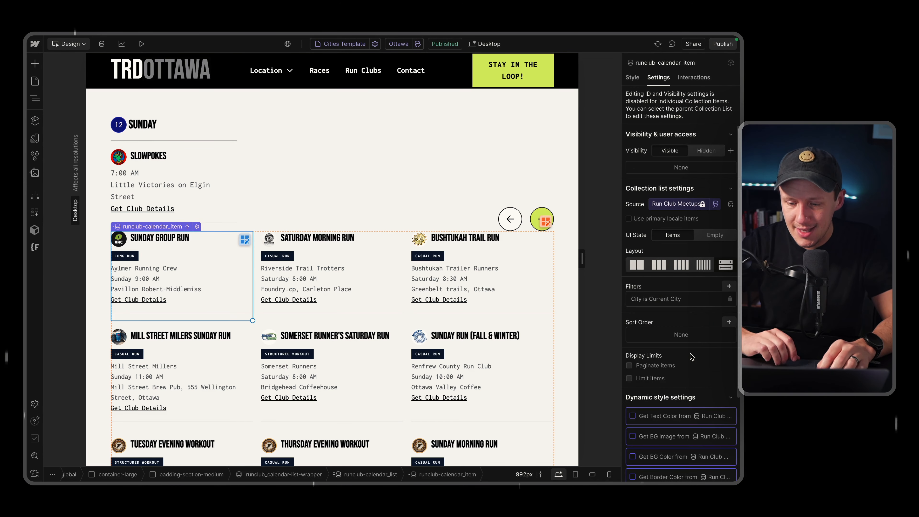
scroll(692, 356, down, 4)
click(687, 427)
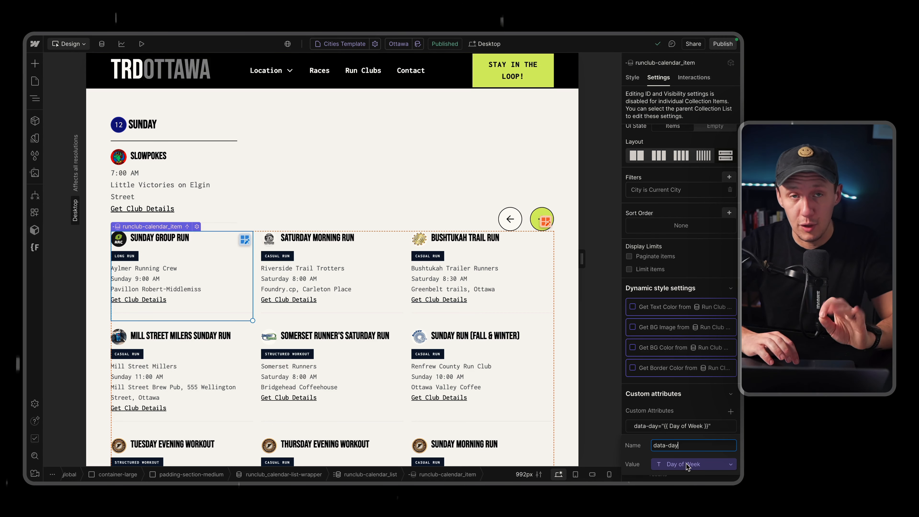
Select the Monday runclub_calendar-day-item and open its data-day custom attribute with the value Monday.
scroll(387, 432, up, 6)
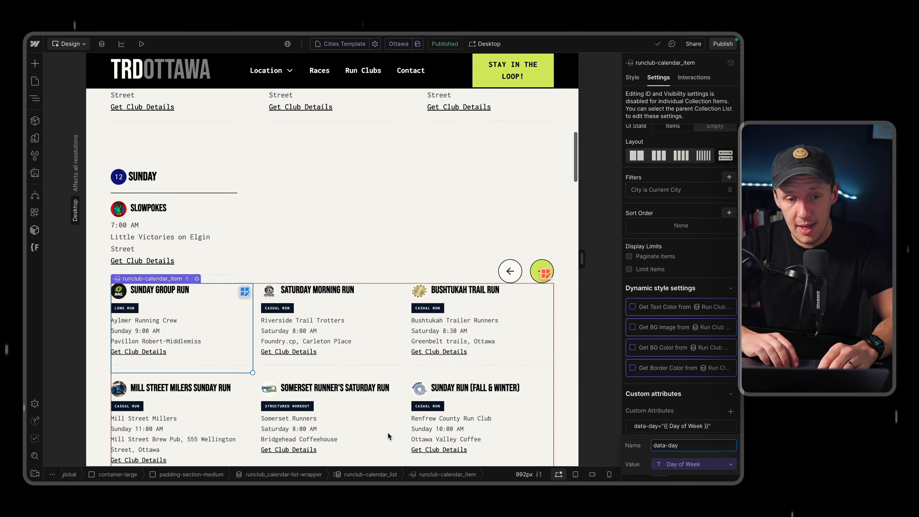
scroll(388, 434, up, 5)
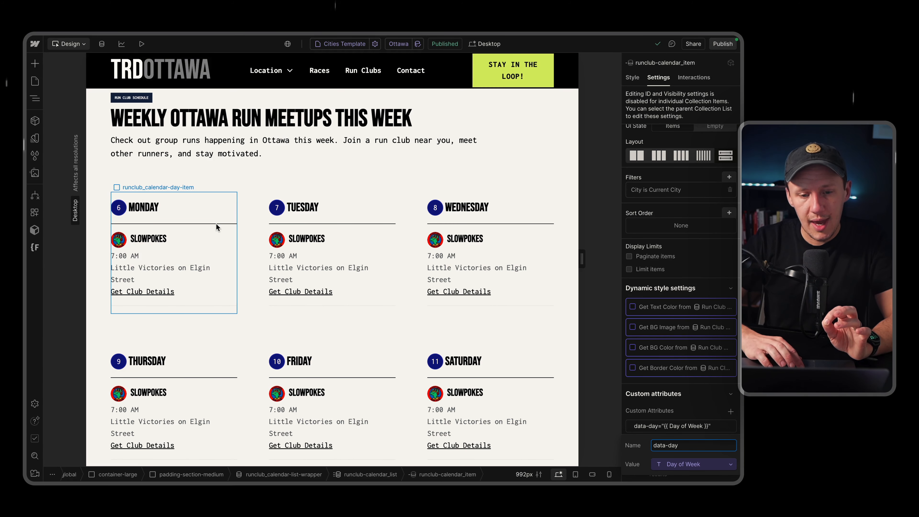
click(216, 224)
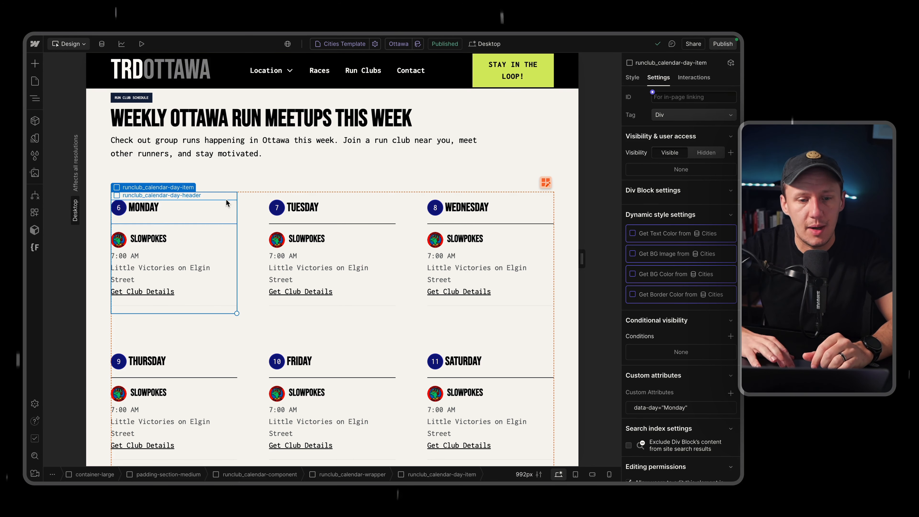
click(671, 408)
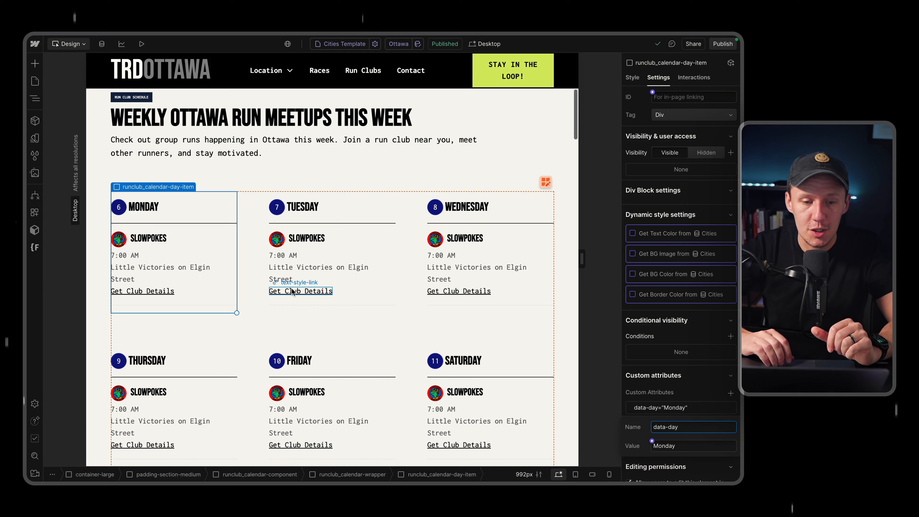
Review the run club meetup cards in the collection list against the static day blocks above them.
scroll(291, 287, down, 1)
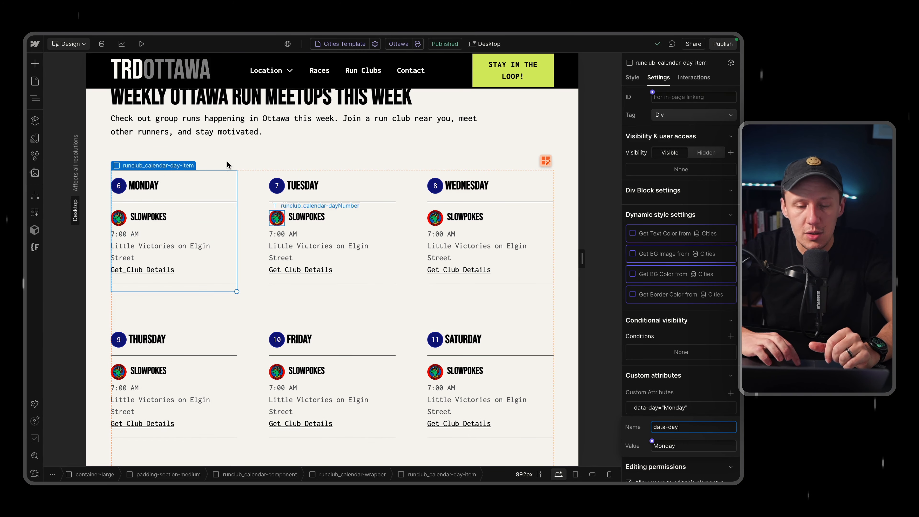
scroll(189, 285, down, 10)
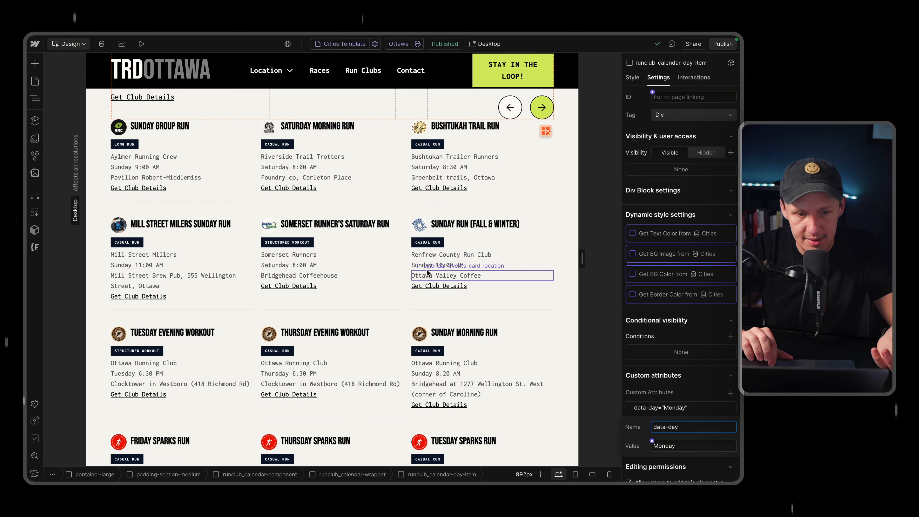
scroll(274, 330, up, 5)
scroll(274, 330, up, 1)
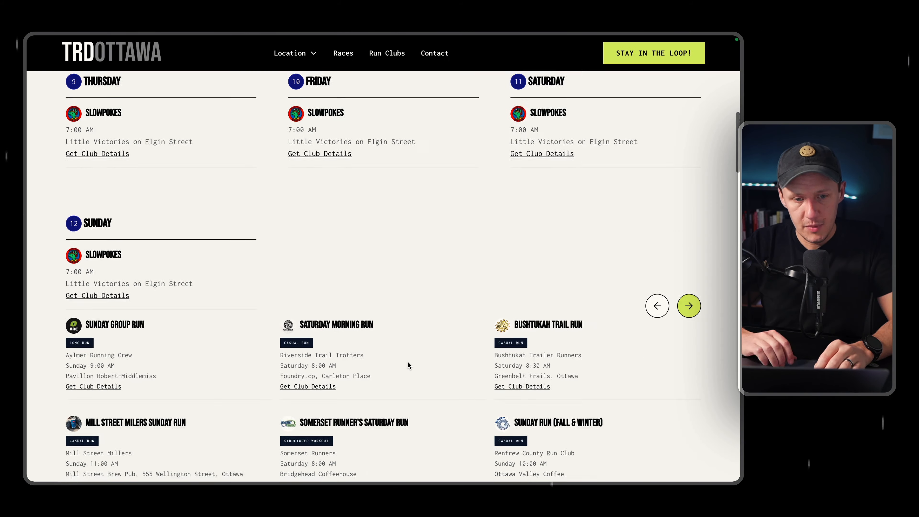
Switch to the live Ottawa page, reload it, and examine the weekly schedule and the meetup cards beneath it.
scroll(407, 361, down, 10)
key(super+r)
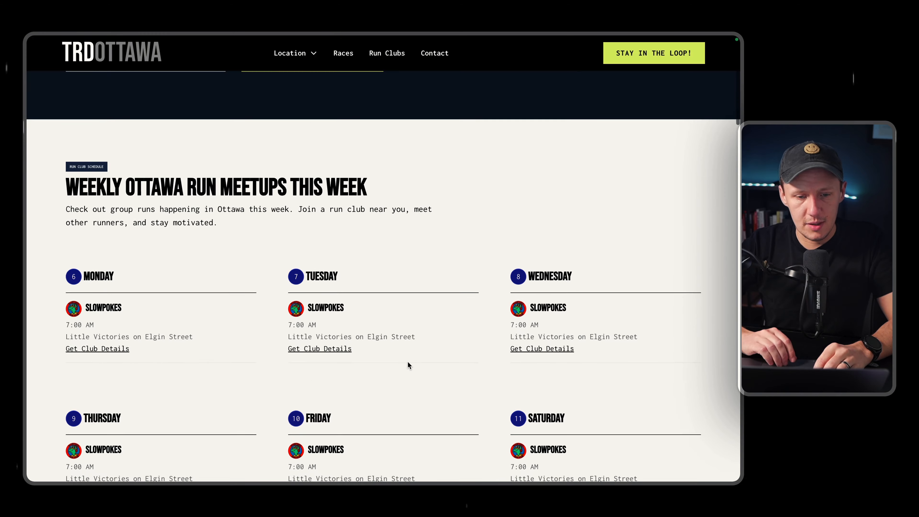
scroll(407, 365, down, 3)
scroll(170, 350, down, 10)
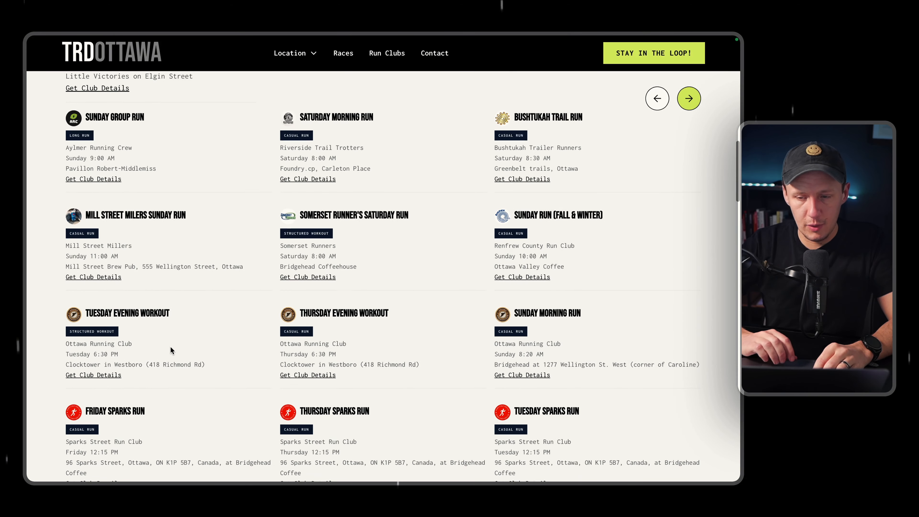
Open the developer tools on the live Ottawa page's Weekly Ottawa Run Meetups section.
scroll(170, 346, down, 3)
scroll(265, 371, up, 15)
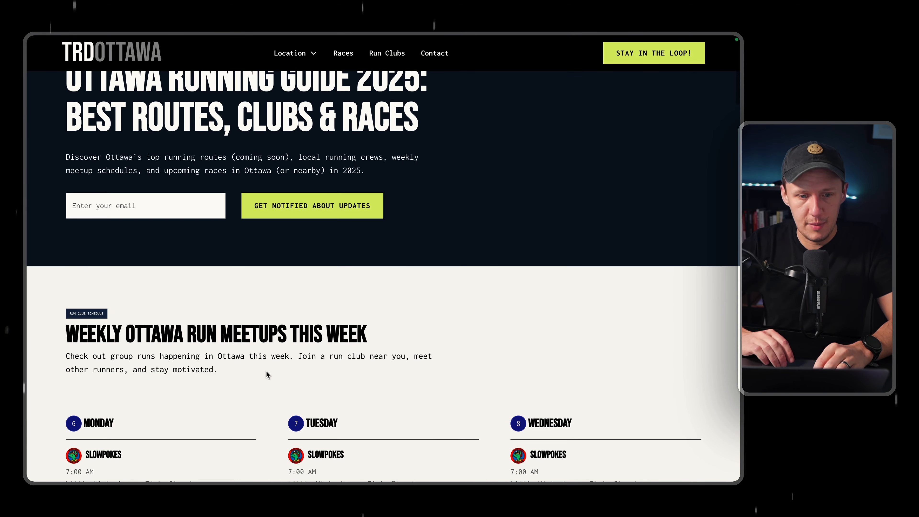
scroll(265, 371, down, 5)
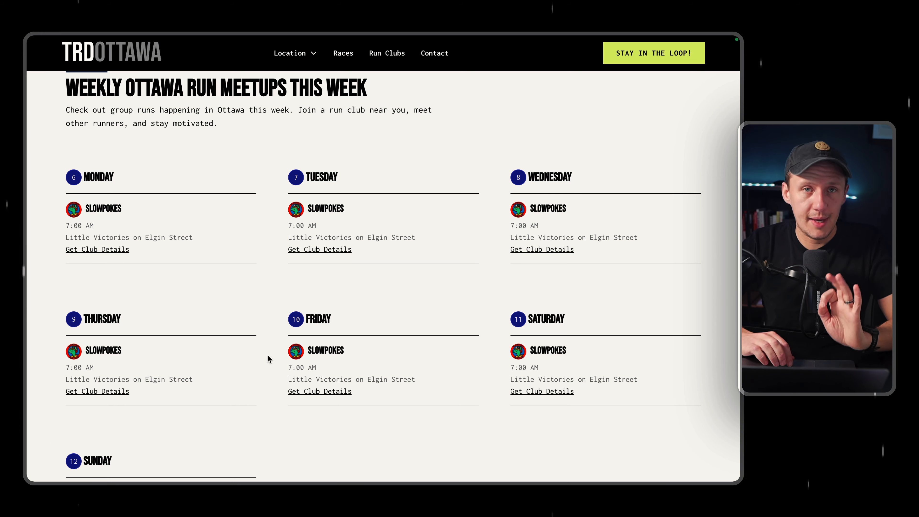
right_click(272, 284)
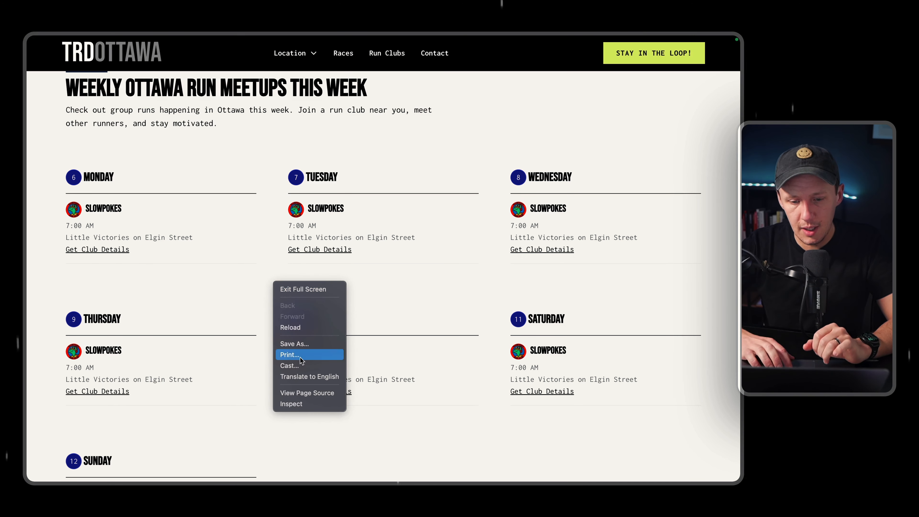
click(298, 403)
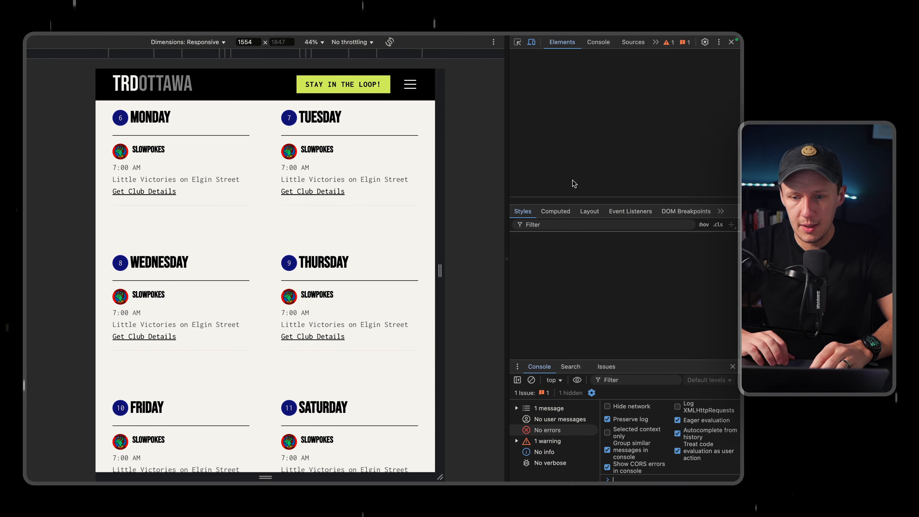
Copy the padding-section-medium element that contains both the weekly calendar and the run club list, and close the developer tools.
scroll(306, 188, up, 3)
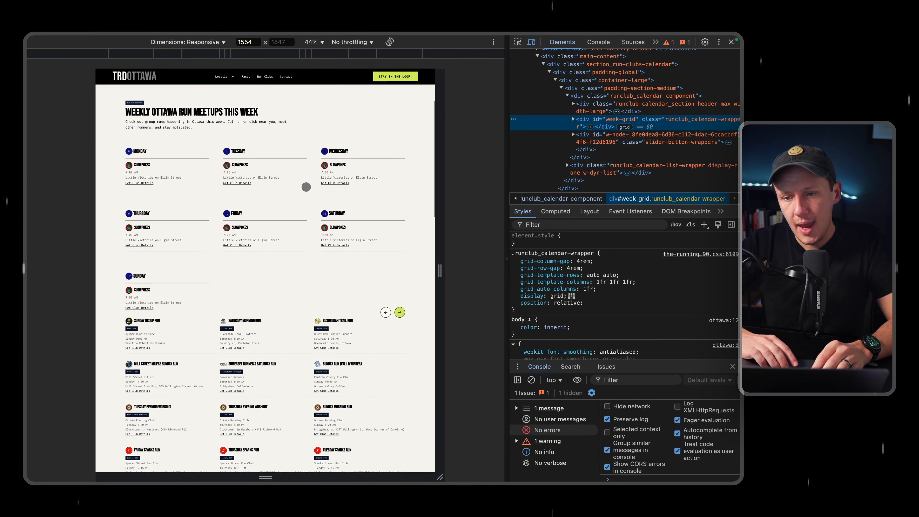
click(646, 90)
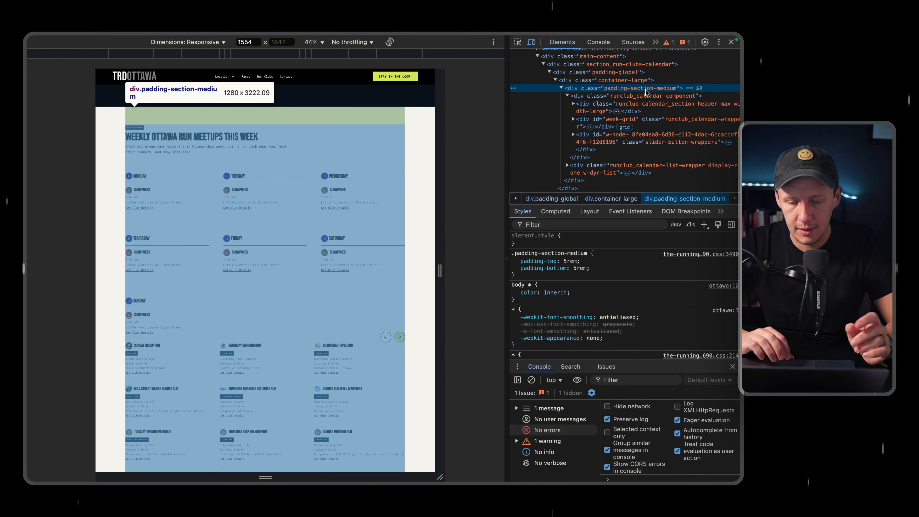
right_click(646, 91)
mouse_move(579, 168)
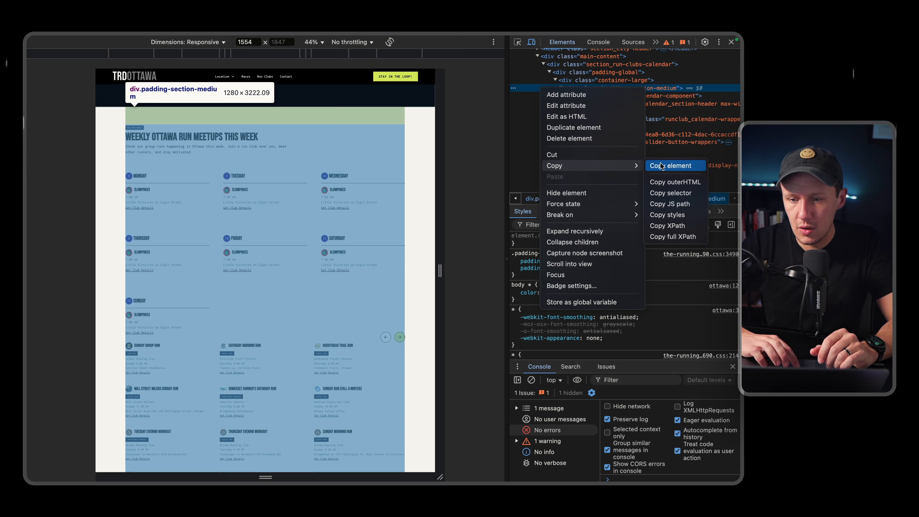
click(667, 166)
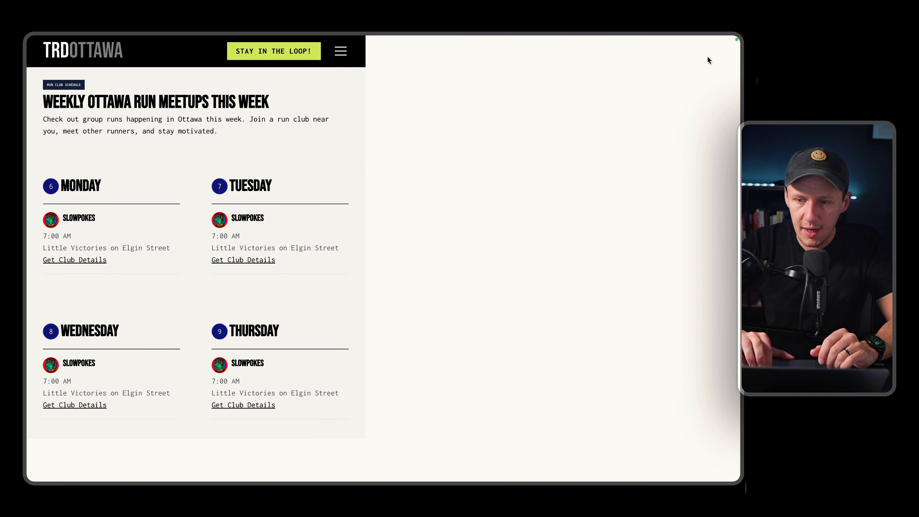
Switch to ChatGPT and start a prompt describing a static calendar on a Webflow page and a collection list of events to add to it.
mouse_move(7, 403)
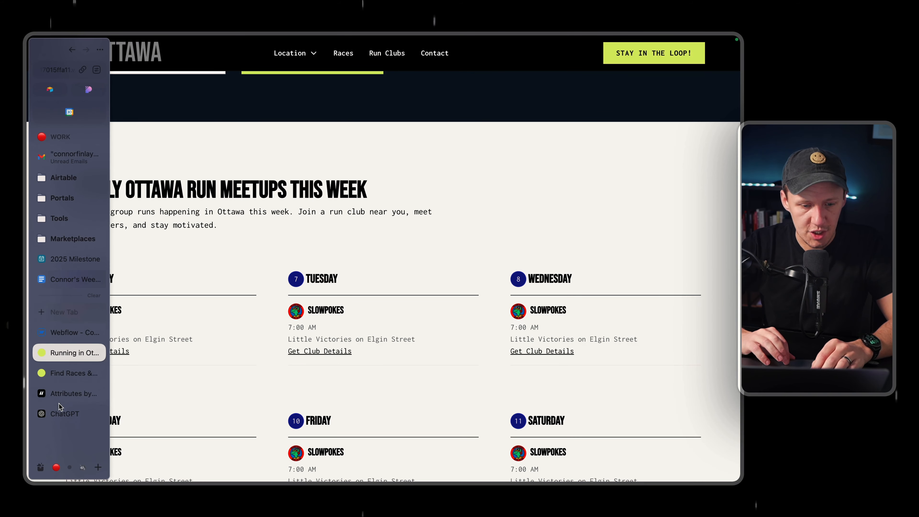
click(63, 414)
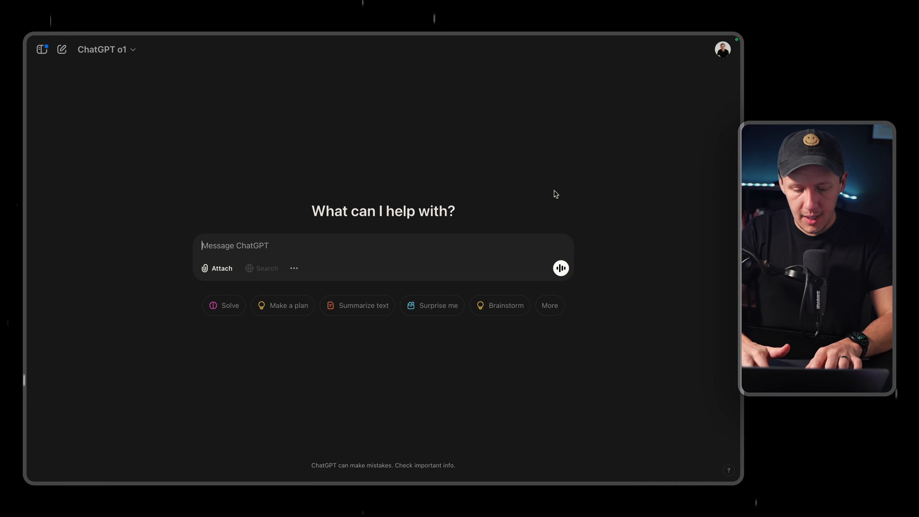
text(I have a static )
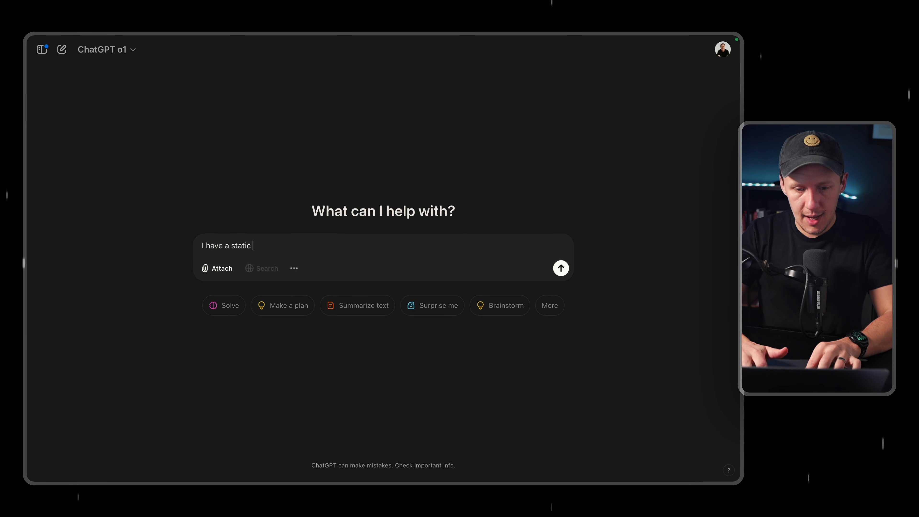
text(calendar inside of webflow page)
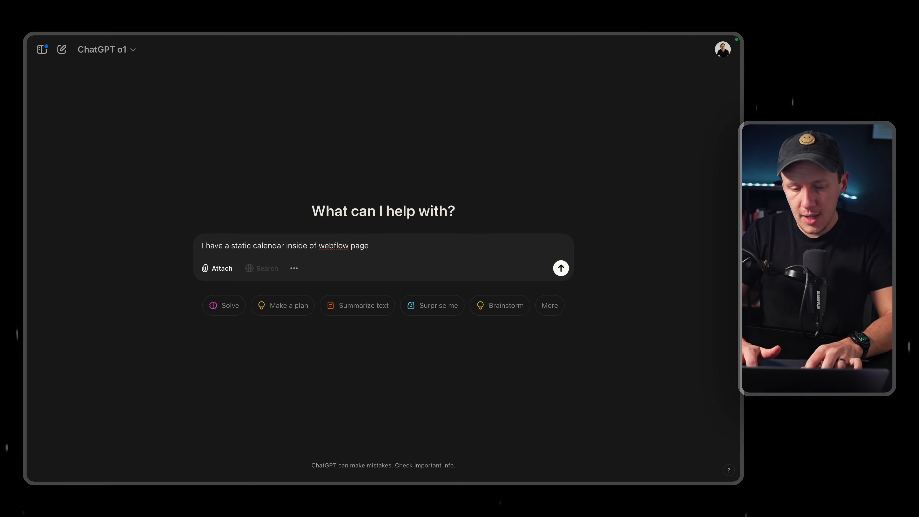
text( and a col)
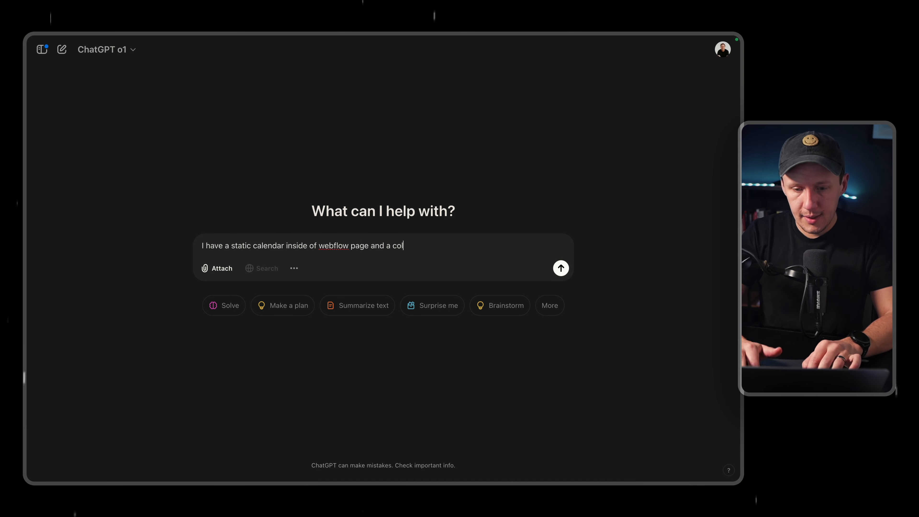
text(lection list with events that I was to add)
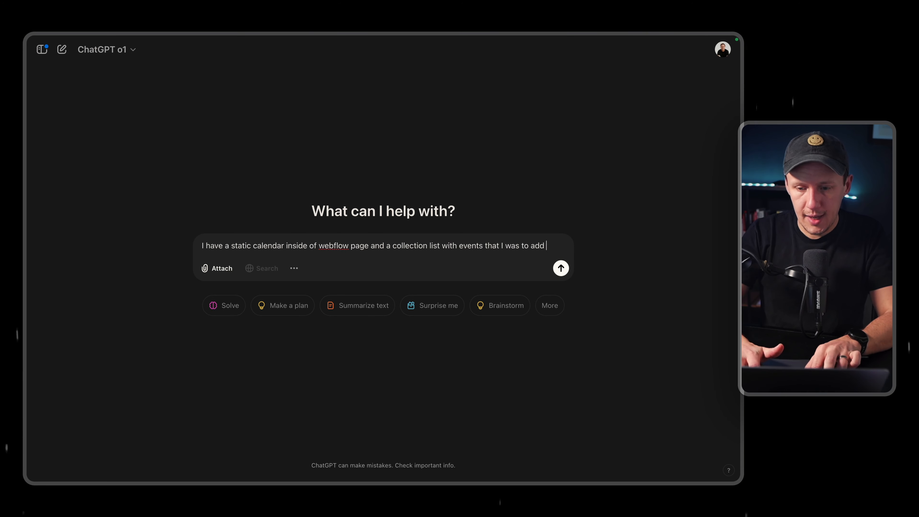
text( to my)
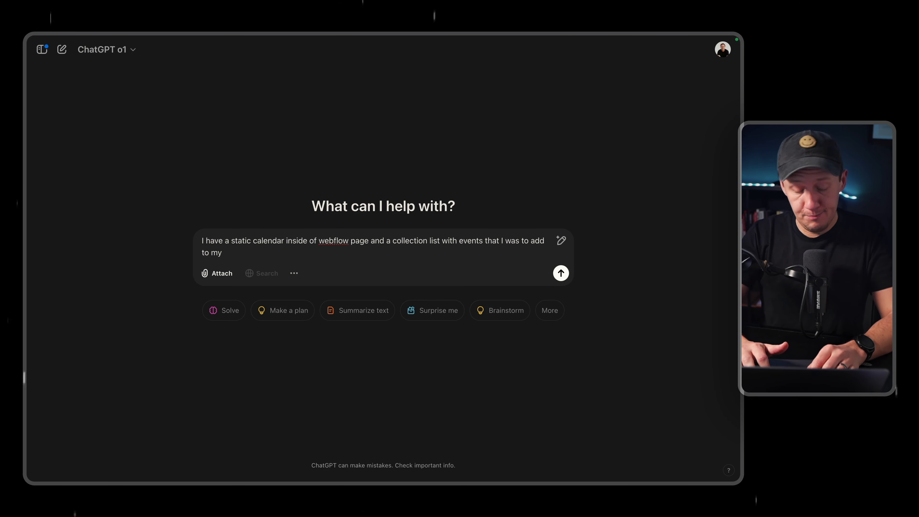
text( sta)
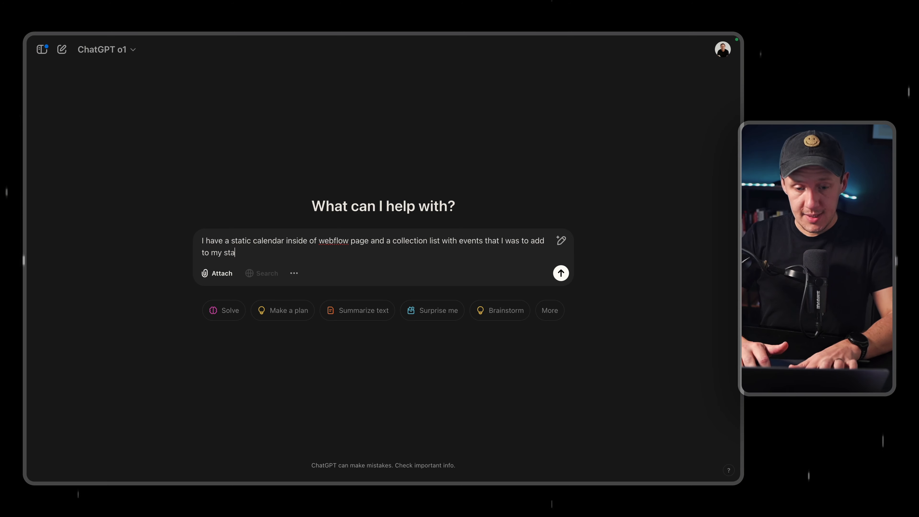
text(tic calendar I want you to)
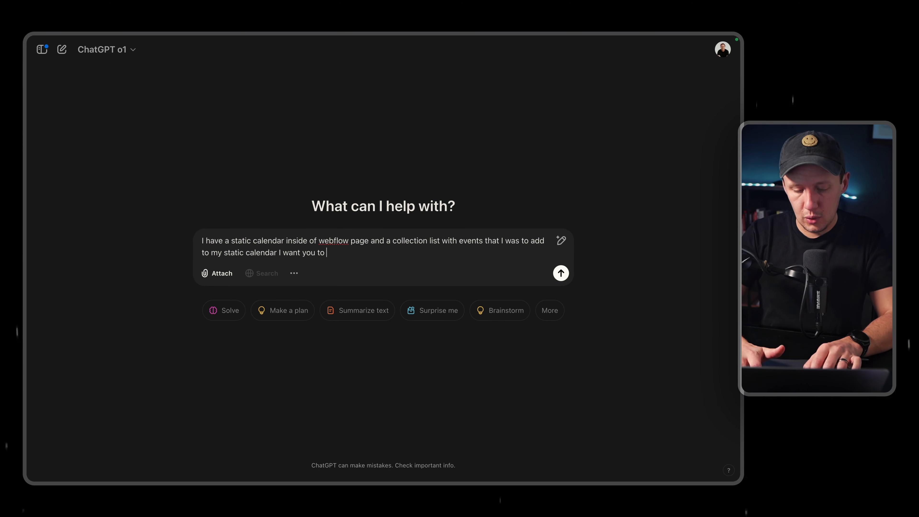
text( group them by)
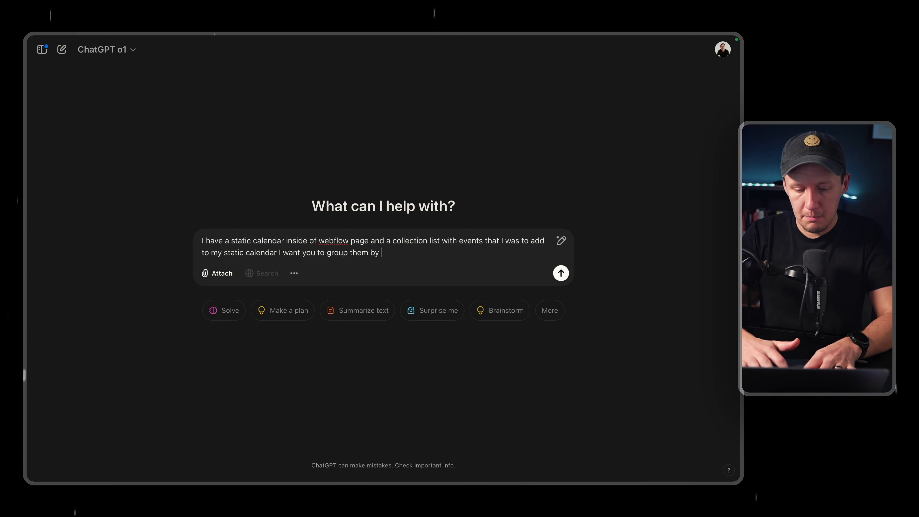
text( the "dat)
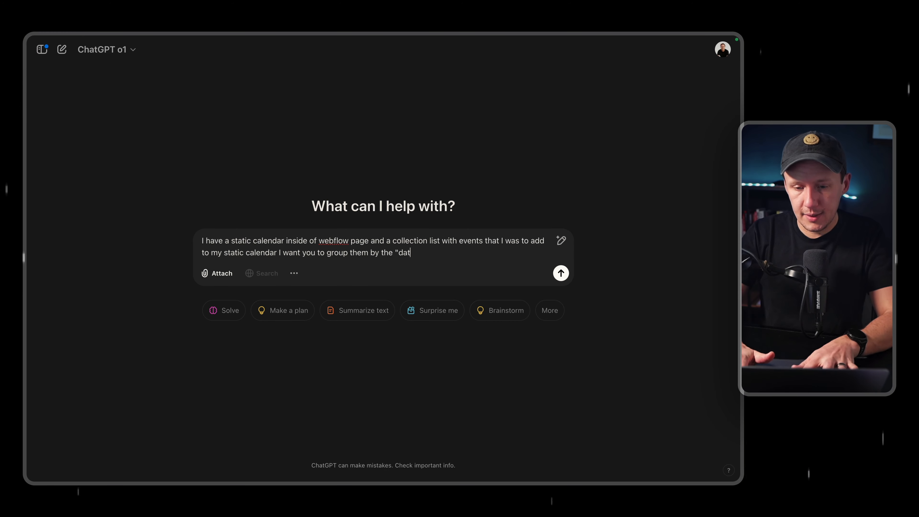
text(a-day" where)
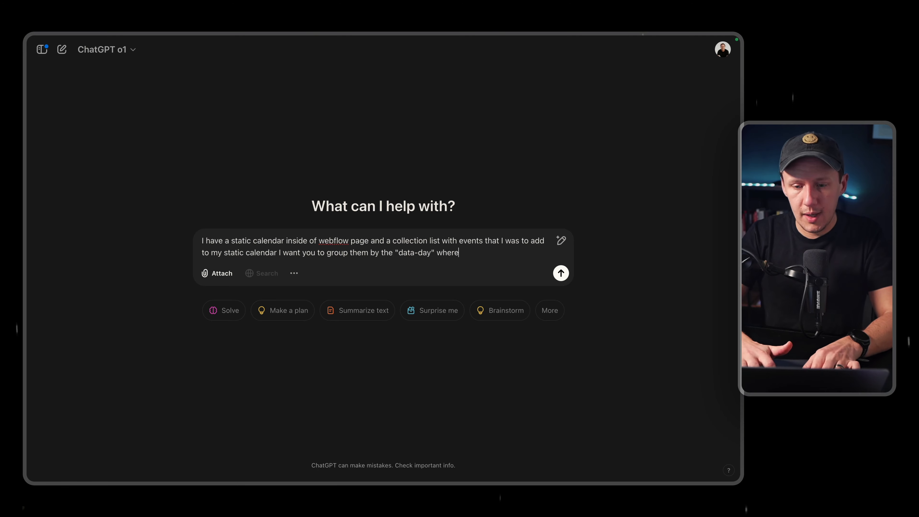
text( the days match)
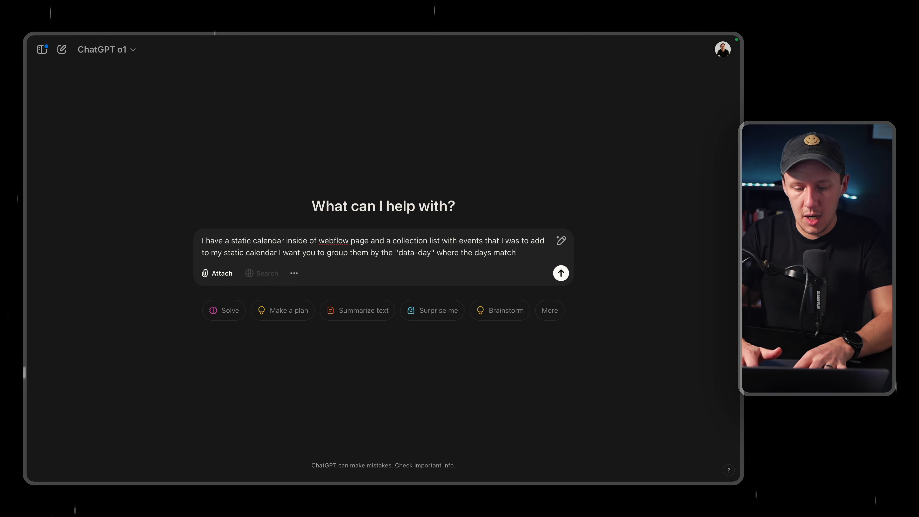
text( up.)
Ask for the events to be grouped by "data-day" where the days match up, paste the copied HTML below, and submit the prompt.
key(shift+Return)
key(shift+Return)
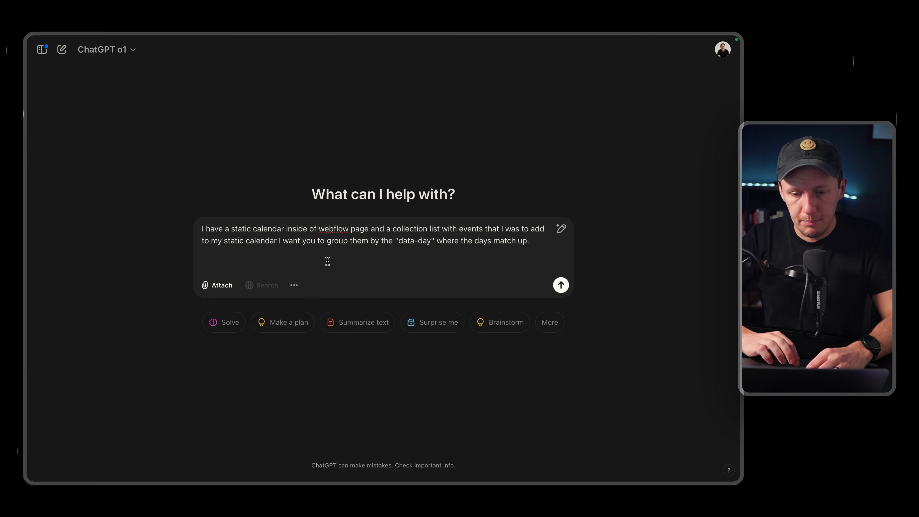
key(super+v)
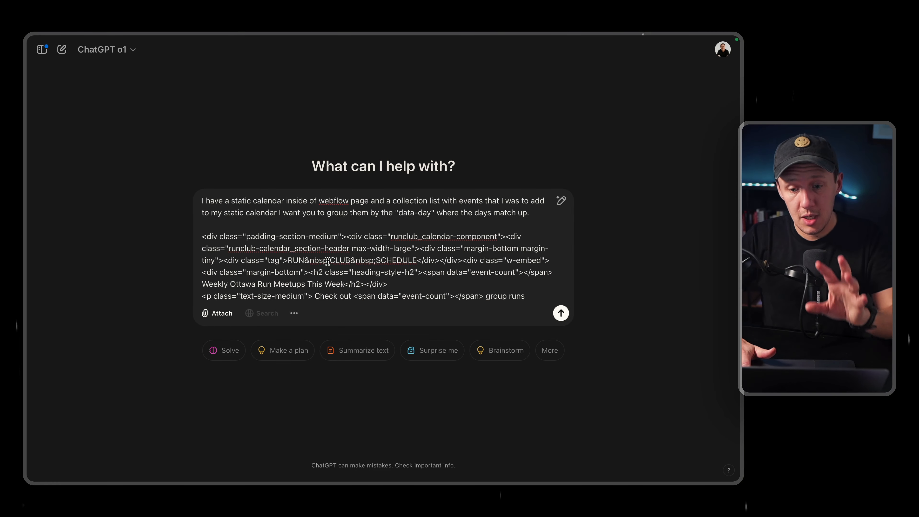
key(Return)
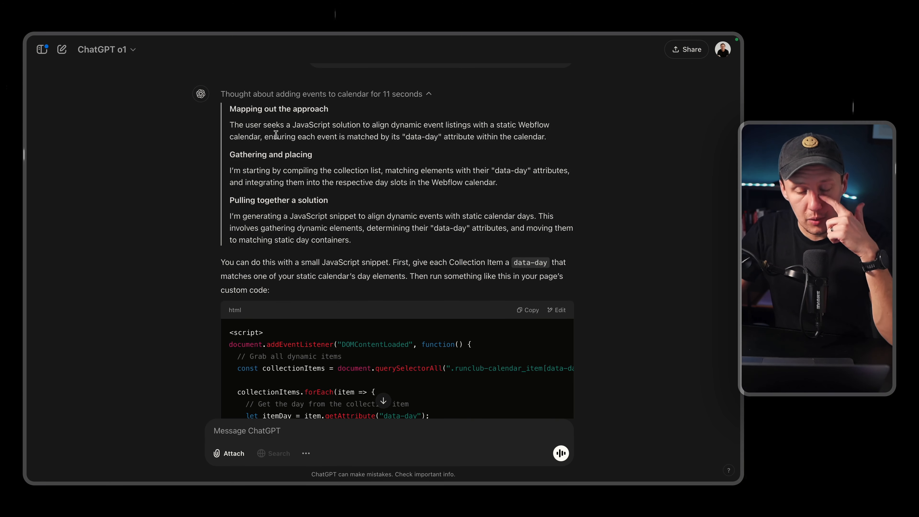
Read ChatGPT's reasoning for matching events to calendar days and check the available models, keeping o1.
scroll(279, 142, up, 3)
scroll(289, 149, down, 2)
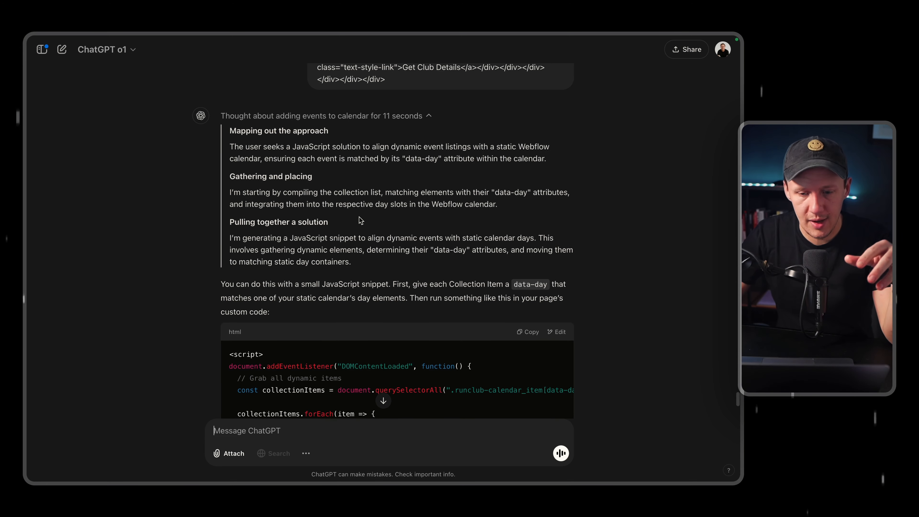
scroll(361, 221, down, 5)
scroll(289, 181, up, 4)
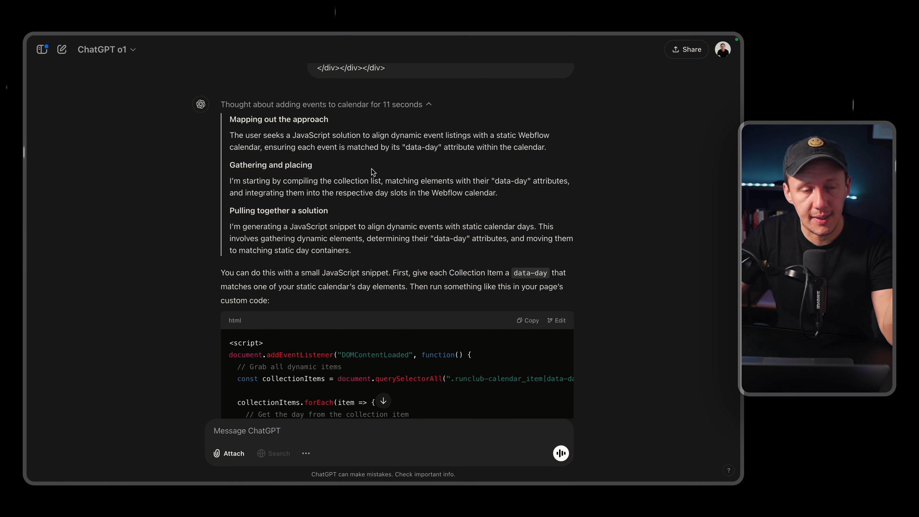
click(108, 49)
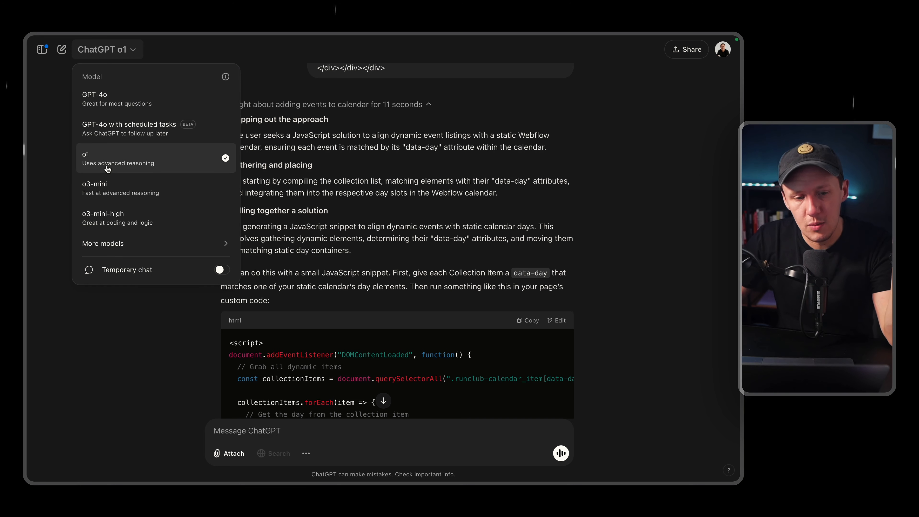
click(486, 211)
Look through the generated script that matches data-day values, copy it, and switch back to the Webflow Designer.
scroll(485, 211, down, 3)
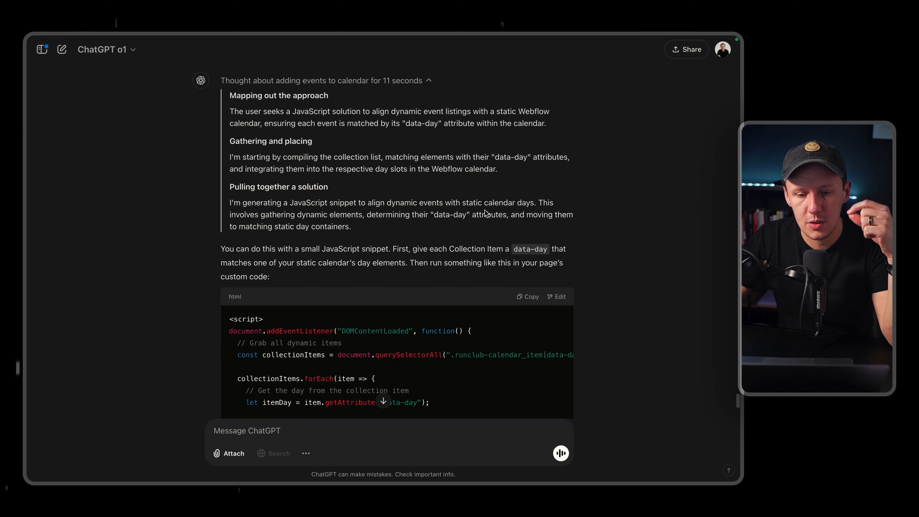
scroll(484, 211, down, 2)
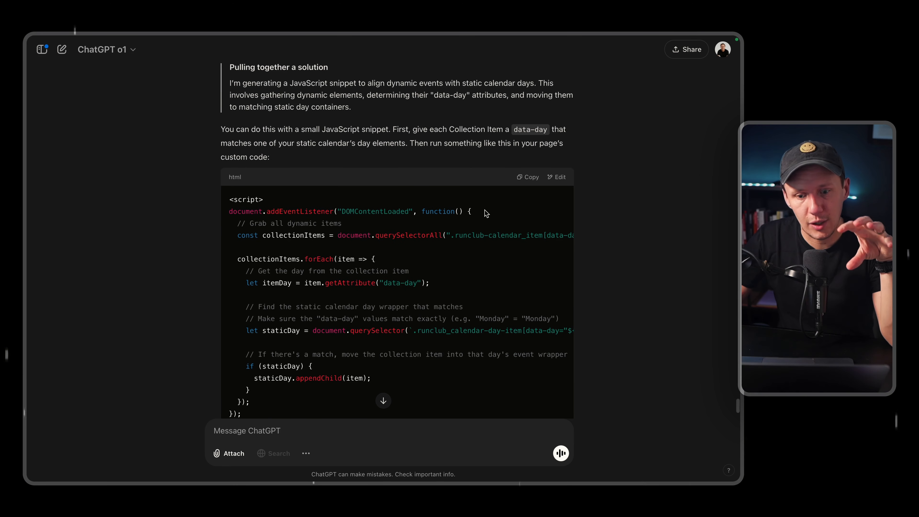
scroll(485, 213, down, 2)
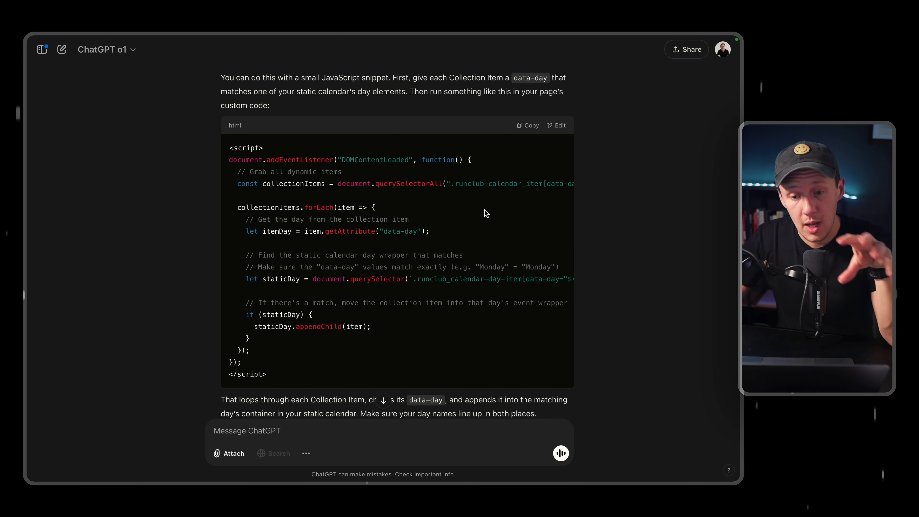
scroll(486, 214, up, 1)
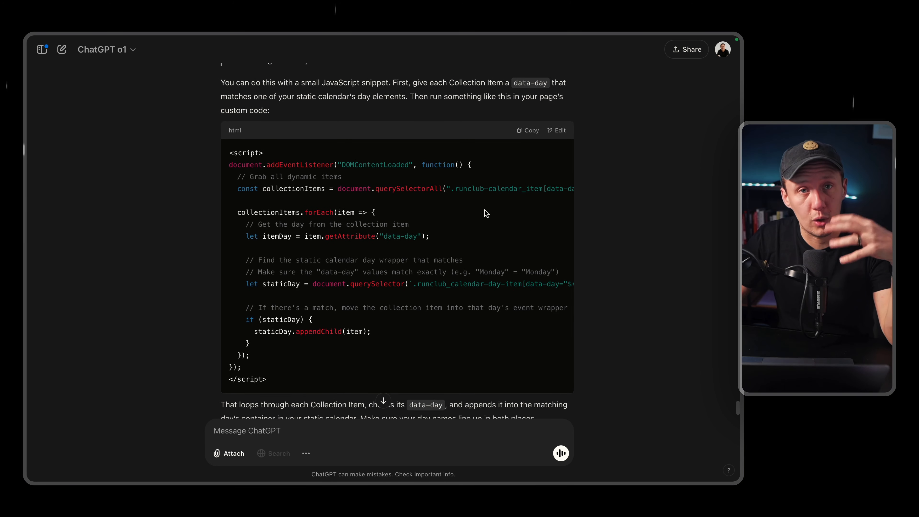
scroll(485, 214, up, 4)
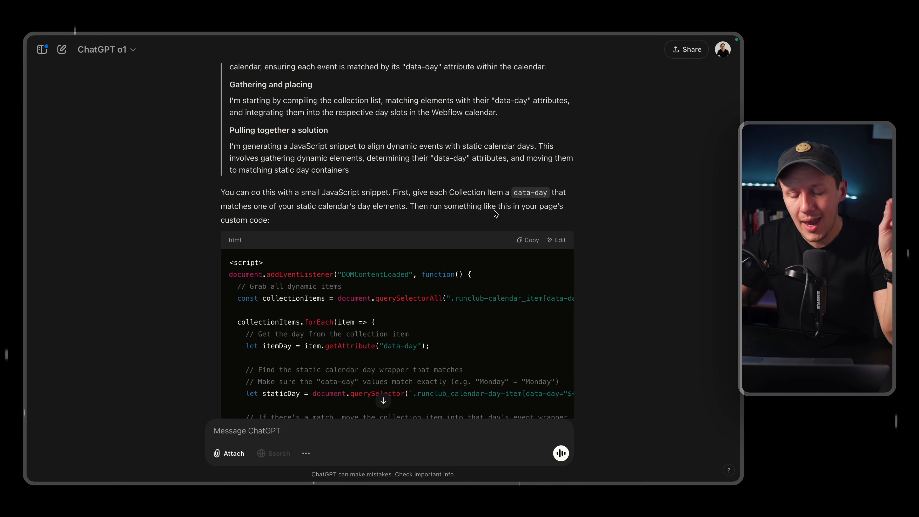
click(526, 245)
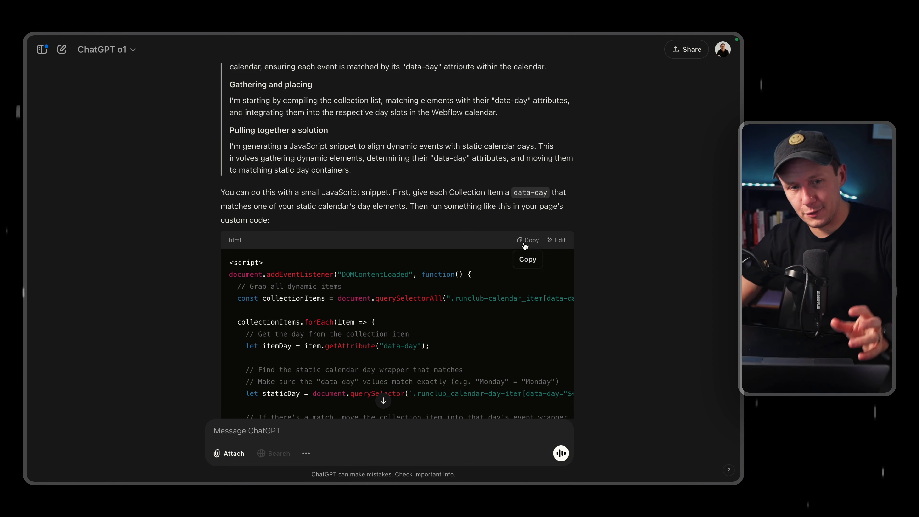
mouse_move(31, 123)
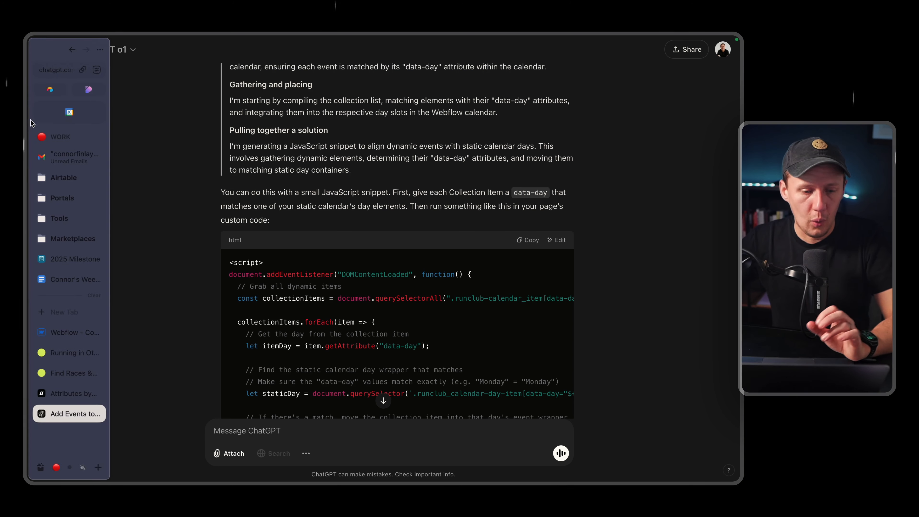
click(70, 332)
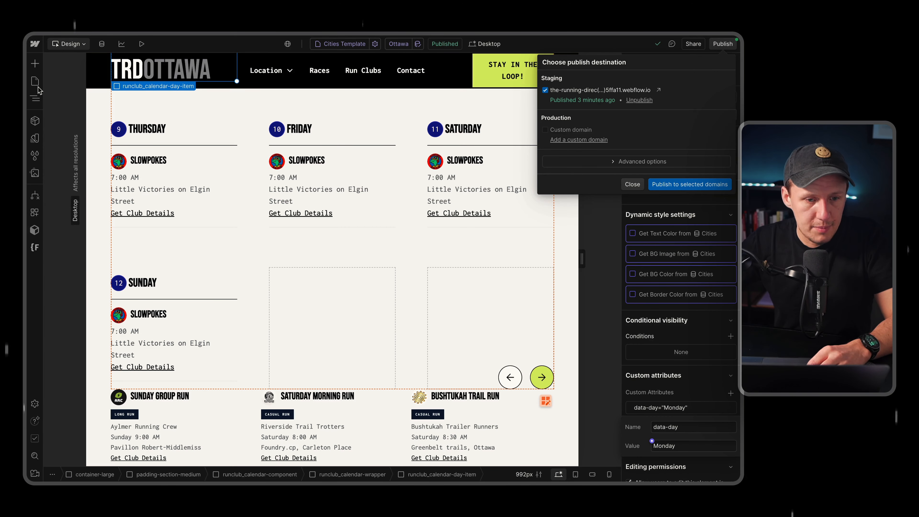
Paste the copied script into the Cities Template's custom code before the </body> tag and save the page settings.
click(36, 82)
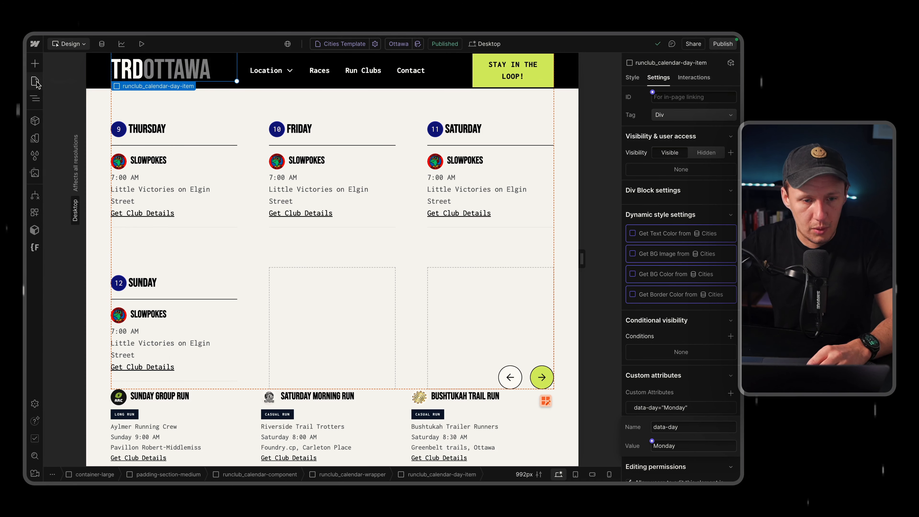
click(35, 83)
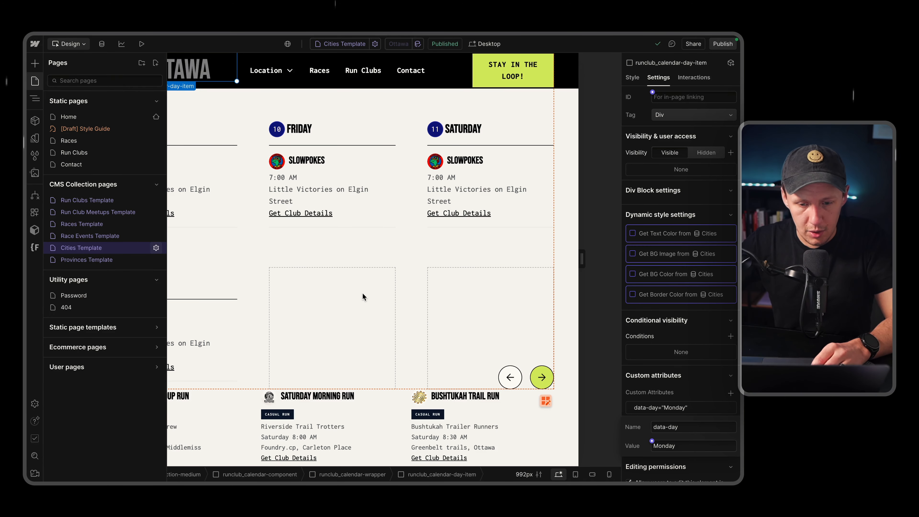
scroll(262, 289, down, 20)
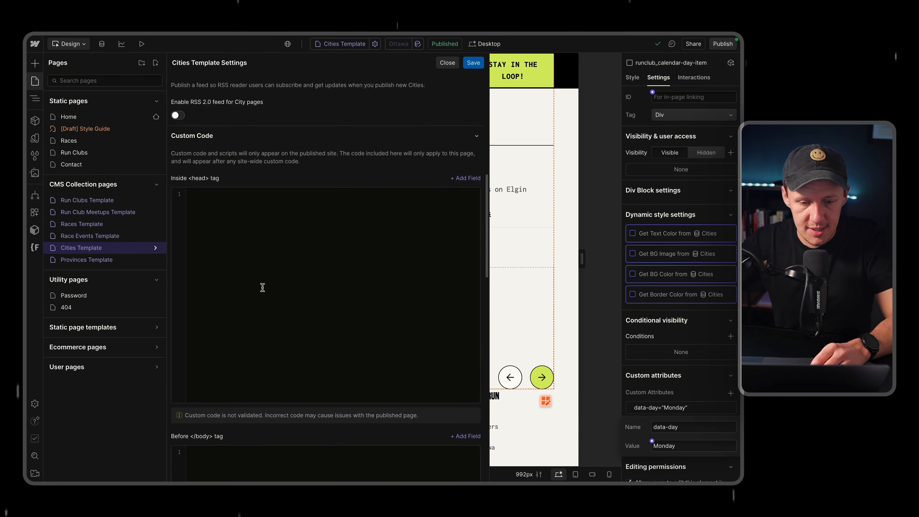
click(246, 324)
key(ctrl+v)
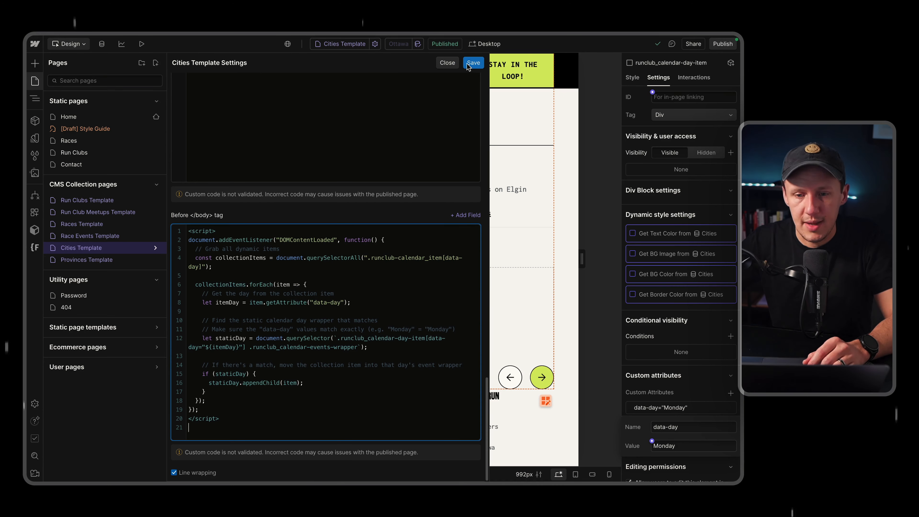
click(472, 63)
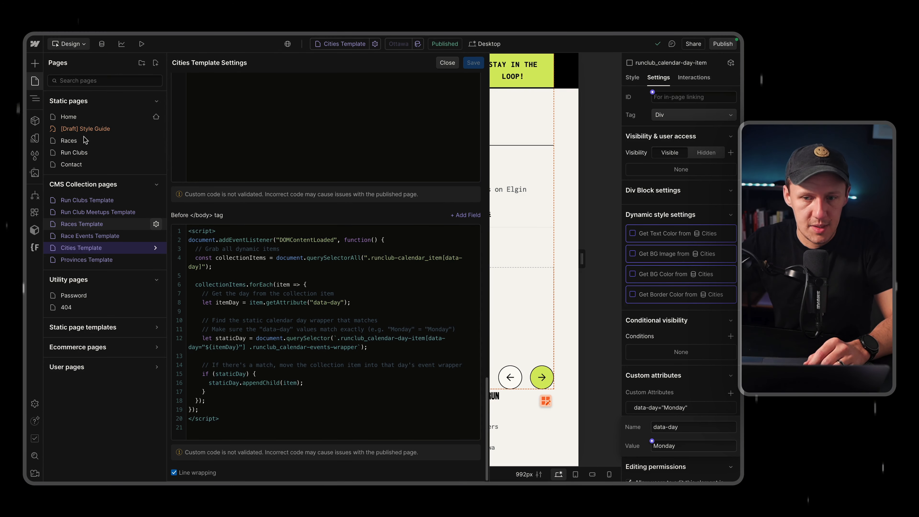
Leave the page settings and publish the site to the staging domain.
click(36, 84)
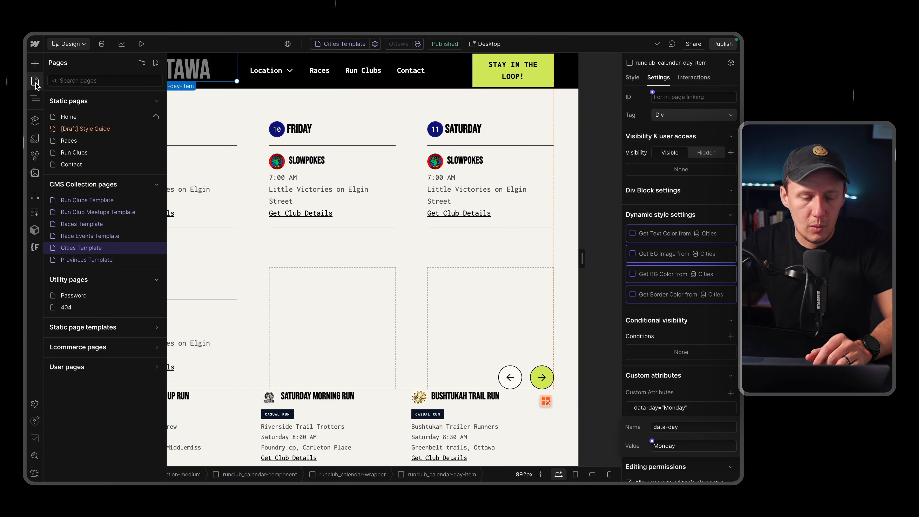
click(37, 85)
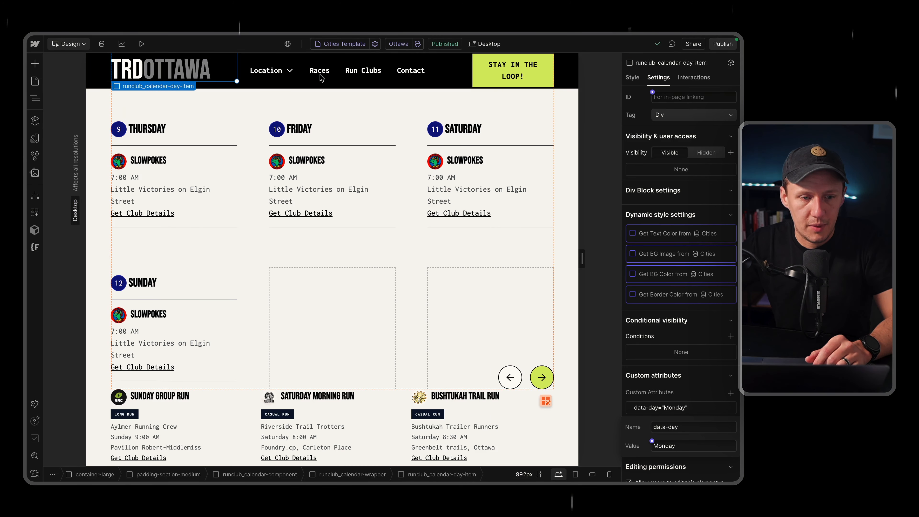
click(722, 45)
click(689, 184)
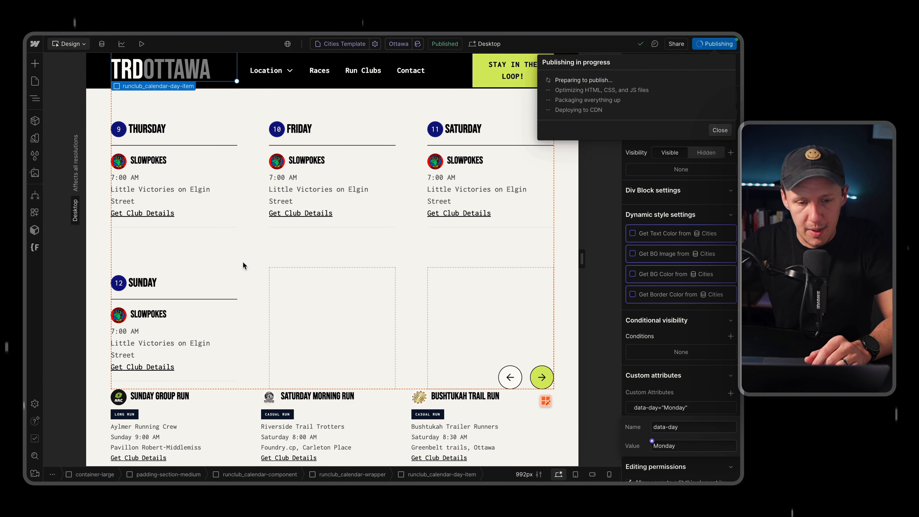
Hide the sample event cards in the calendar by setting the display of their sample-card class to None.
click(157, 168)
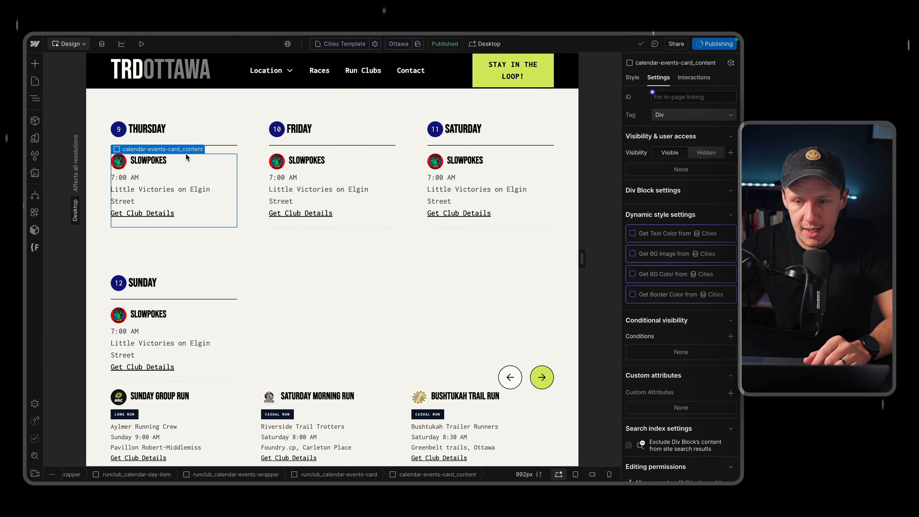
click(633, 77)
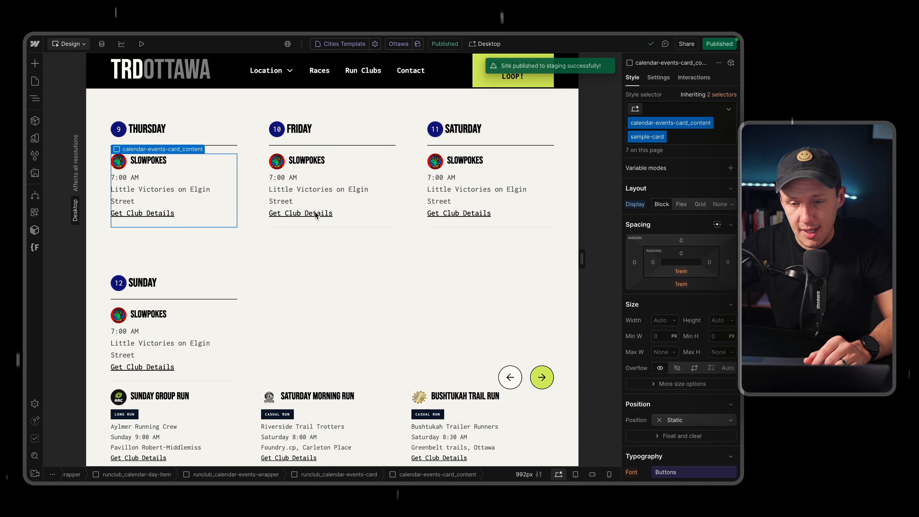
scroll(369, 236, down, 5)
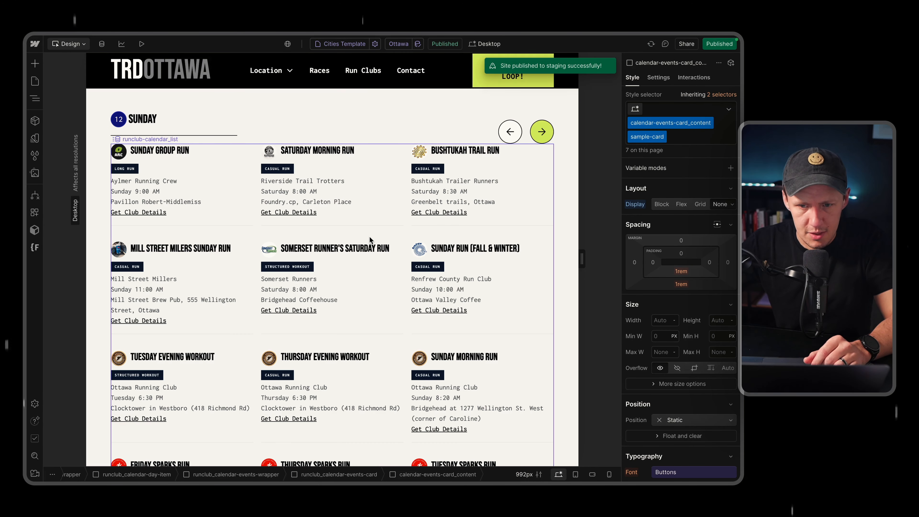
Select the runclub_calendar-list-wrapper around the event collection list and set its display to None.
click(380, 228)
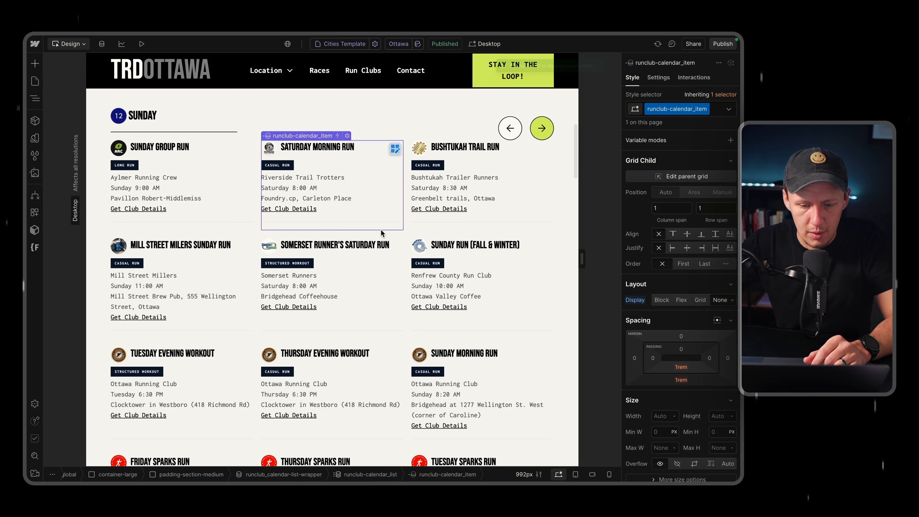
click(277, 475)
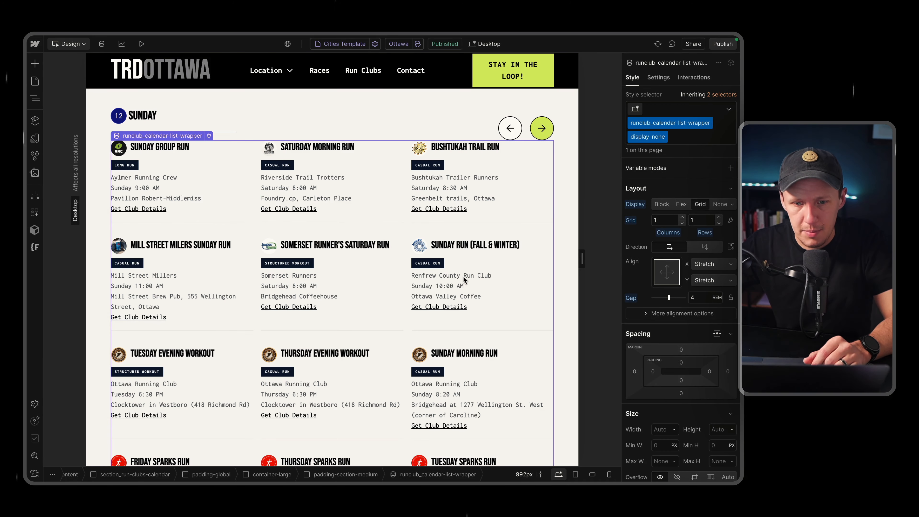
click(719, 205)
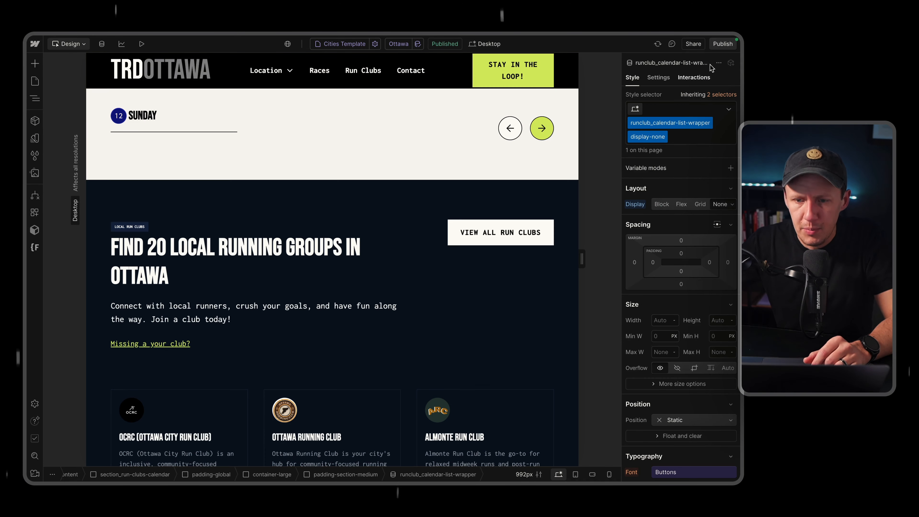
Publish the site with the hidden elements to staging and open the published page.
scroll(387, 152, up, 5)
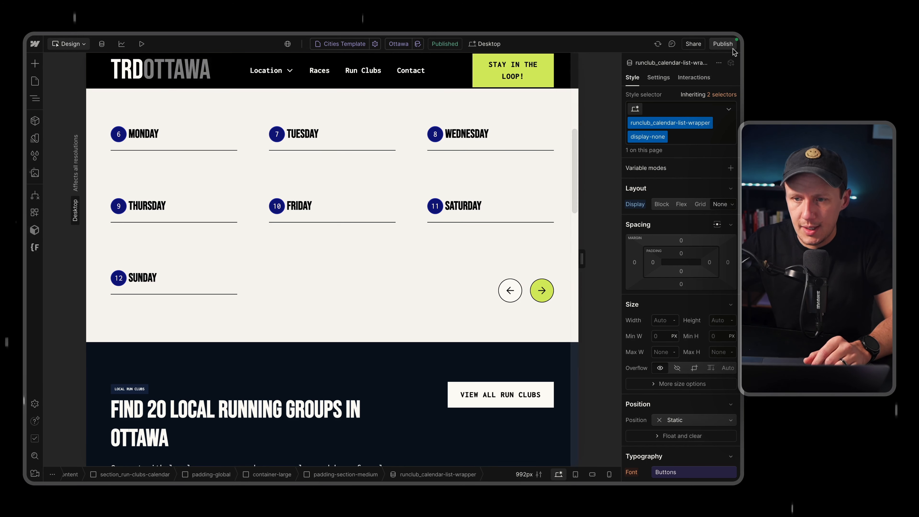
click(723, 43)
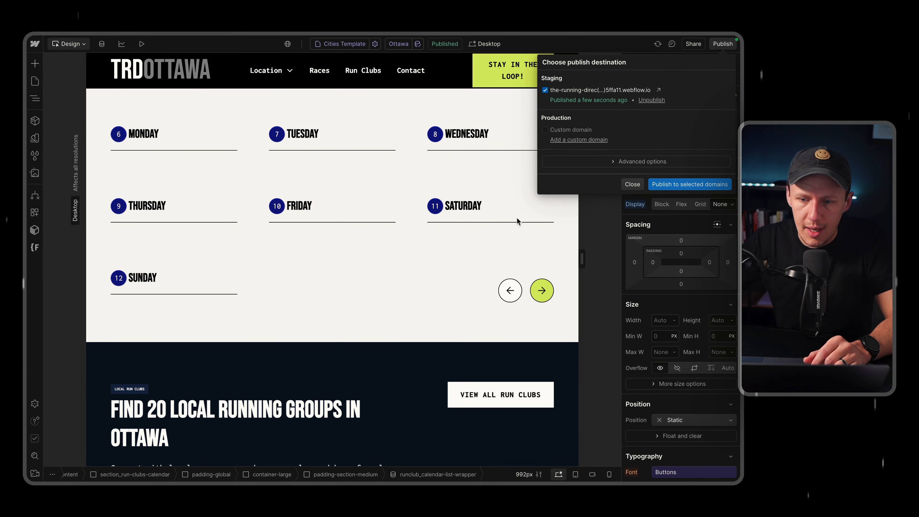
click(677, 185)
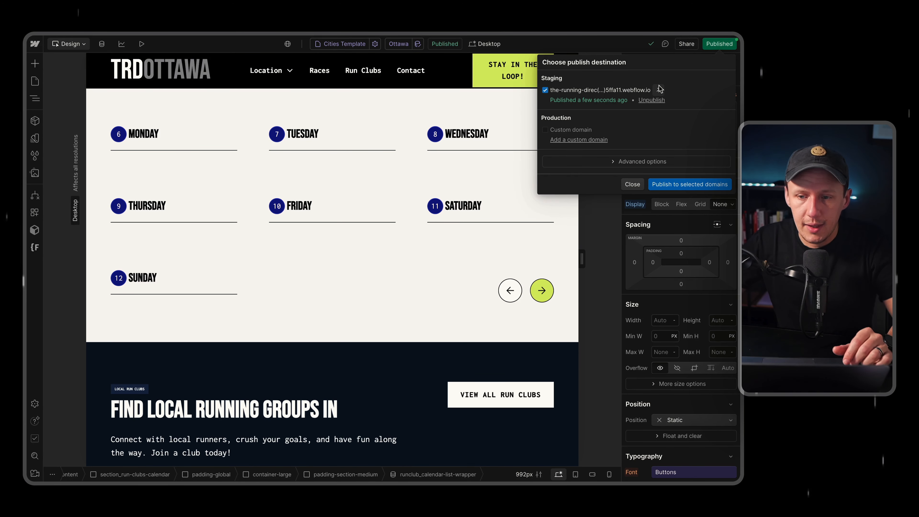
click(659, 90)
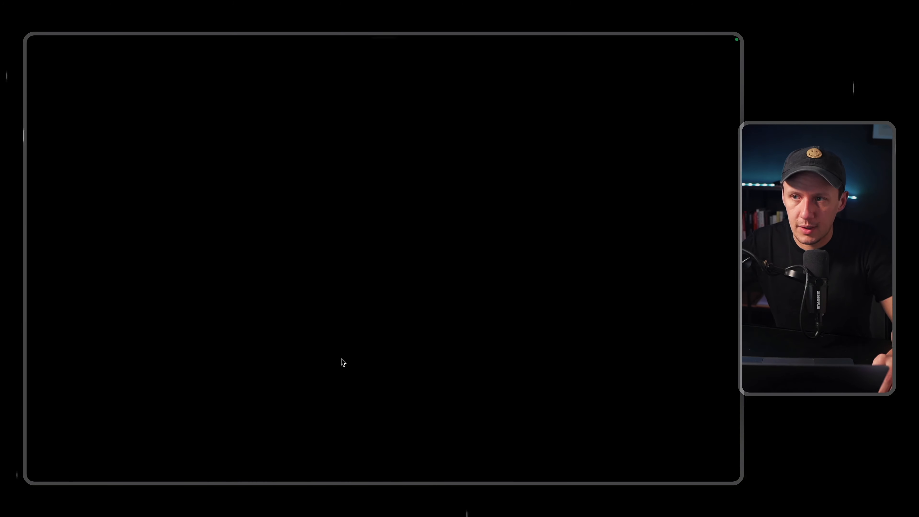
Examine the published weekly calendar to check how the run club events are grouped under each day.
scroll(342, 357, down, 8)
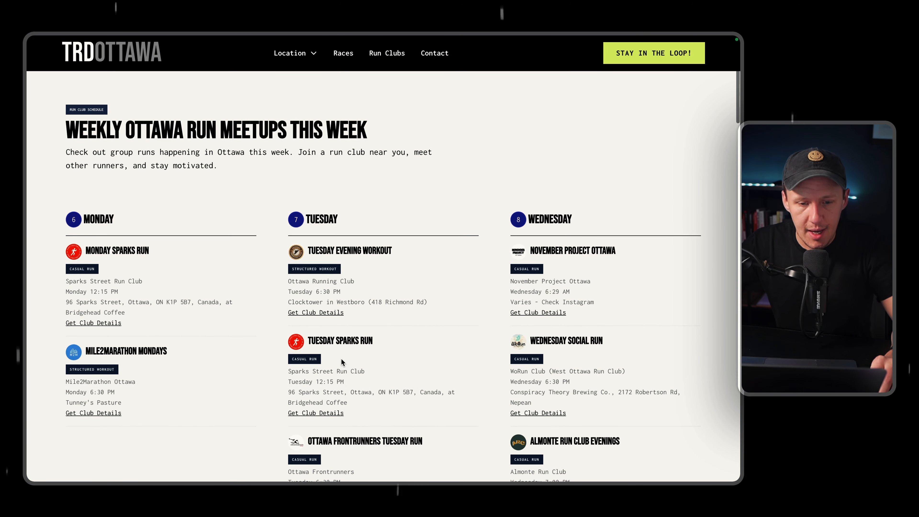
scroll(341, 358, down, 2)
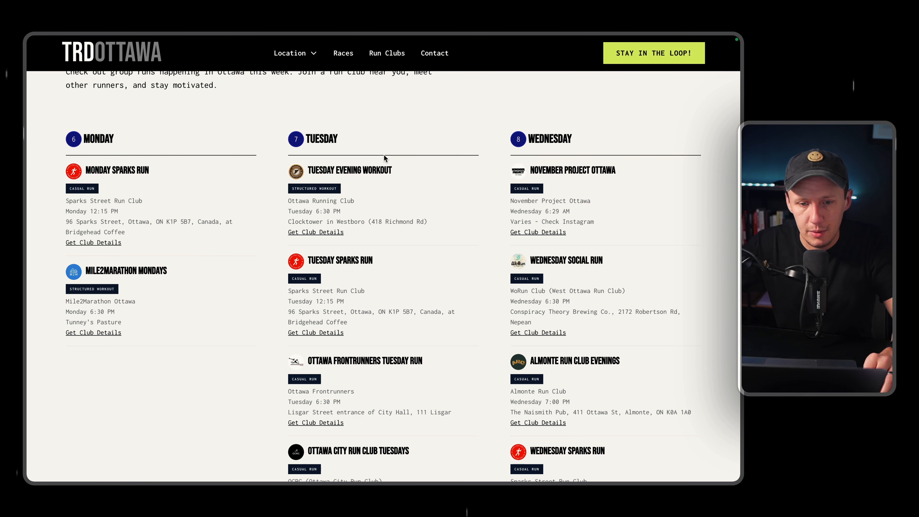
scroll(319, 141, down, 3)
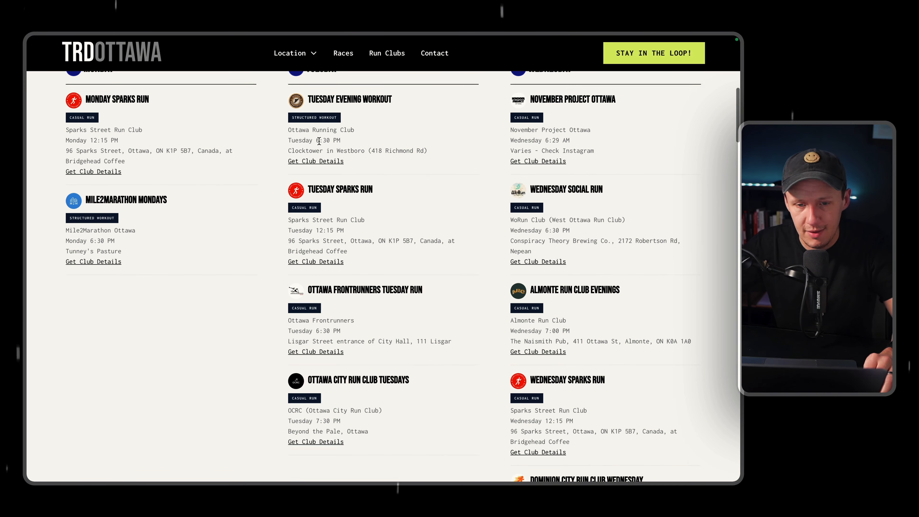
scroll(319, 144, up, 4)
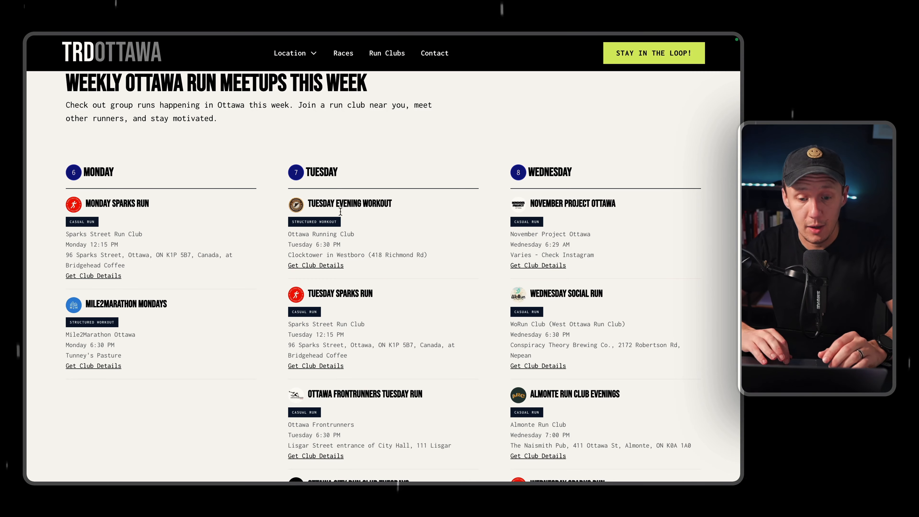
scroll(345, 284, down, 1)
scroll(346, 285, down, 10)
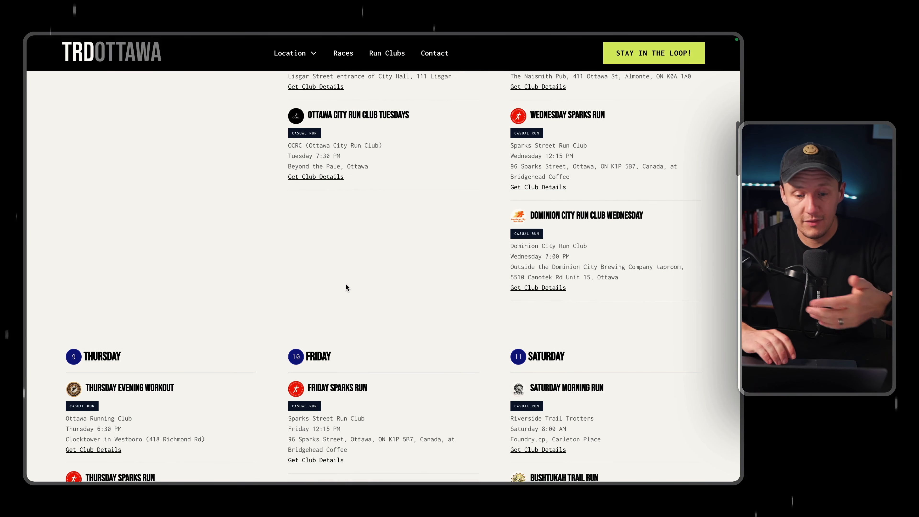
scroll(345, 283, up, 12)
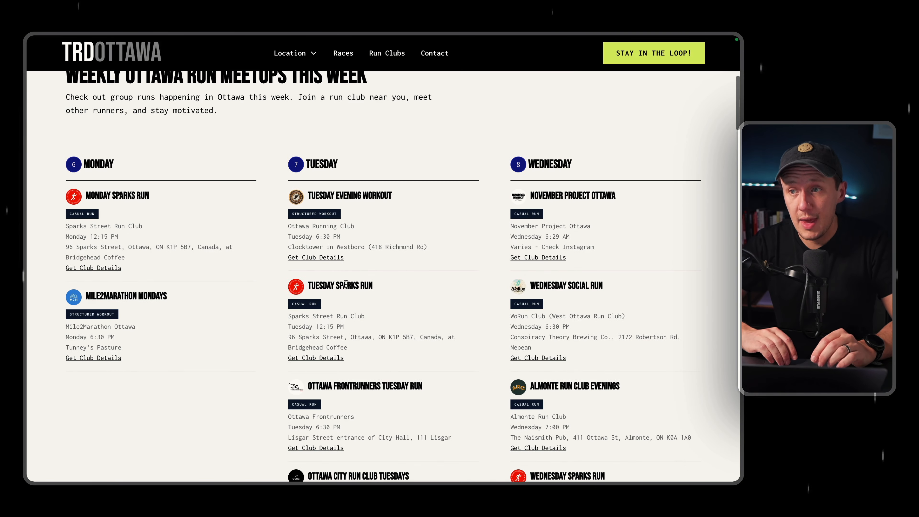
scroll(346, 284, up, 1)
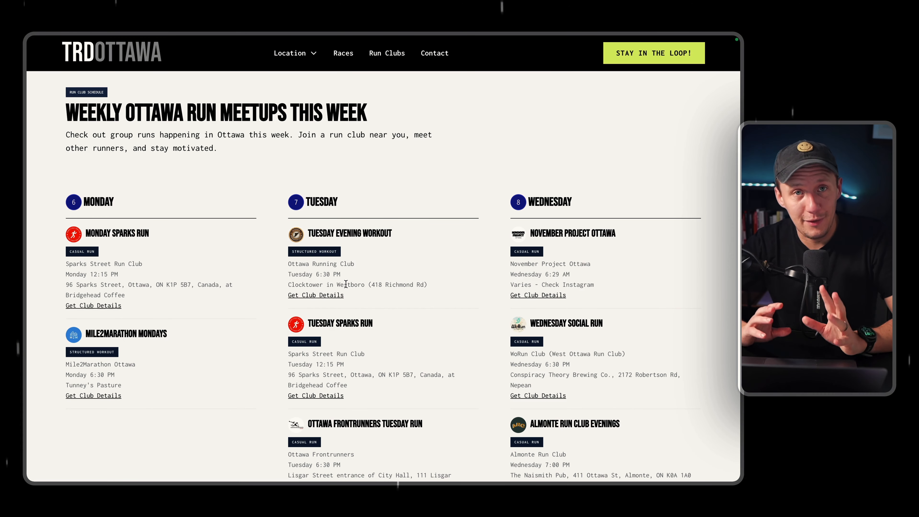
scroll(345, 284, down, 1)
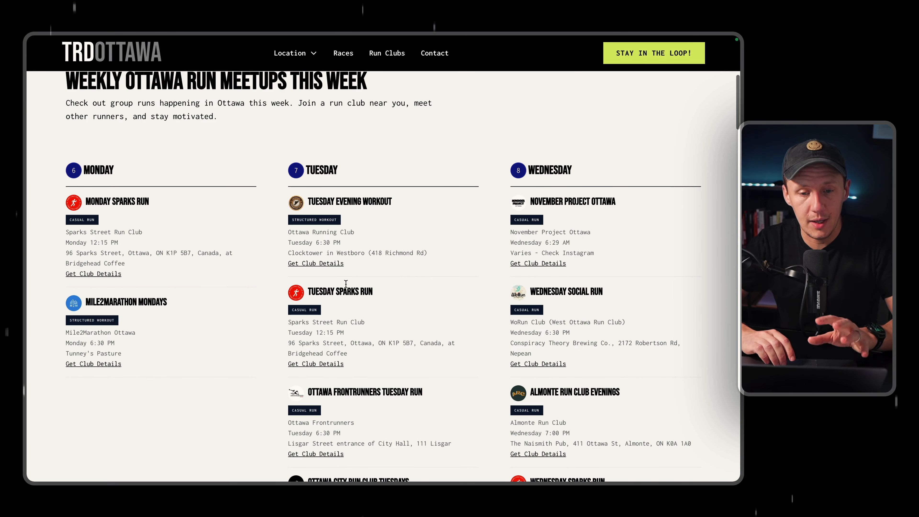
scroll(345, 283, down, 2)
scroll(345, 283, up, 1)
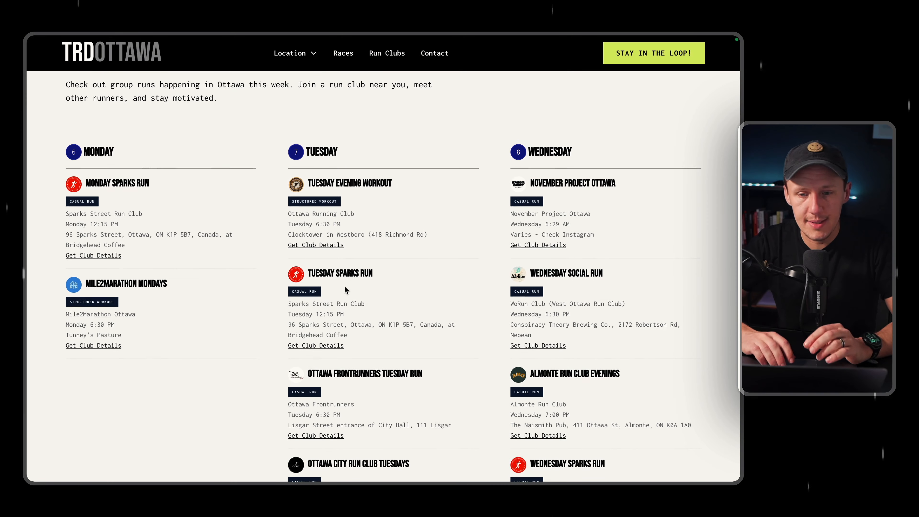
scroll(344, 288, up, 1)
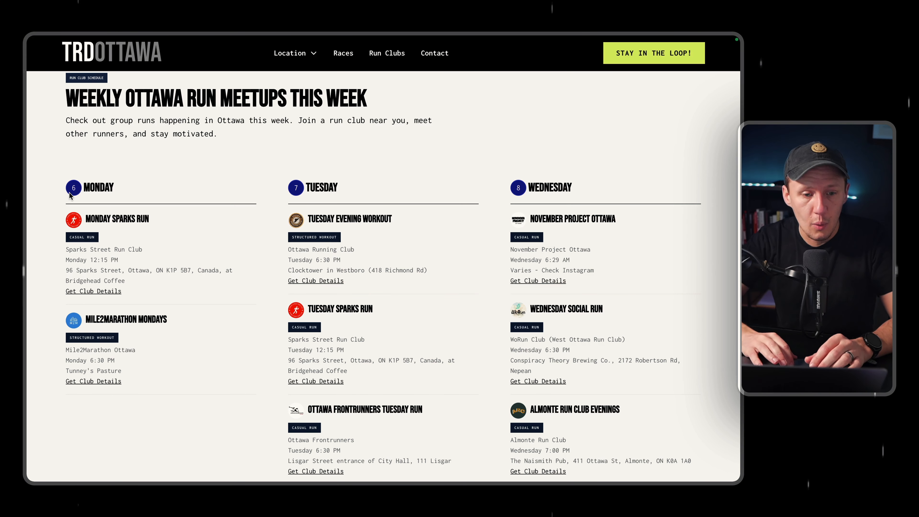
Examine the date number beside Monday and those of the other weekdays on the published calendar.
drag(71, 187, 78, 191)
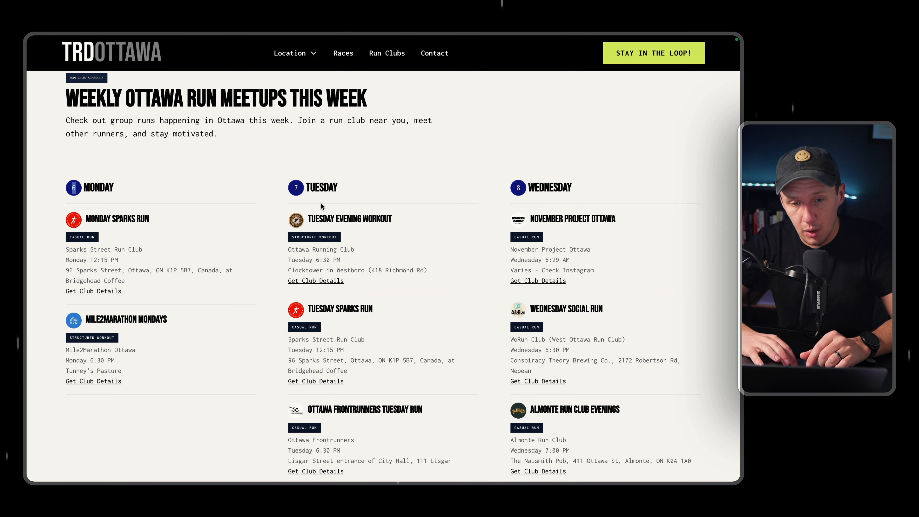
scroll(586, 198, down, 10)
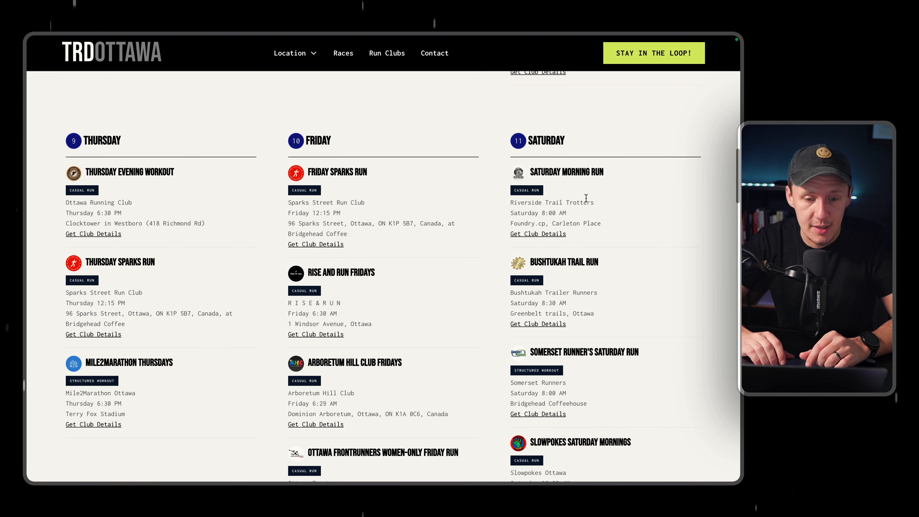
scroll(586, 198, up, 10)
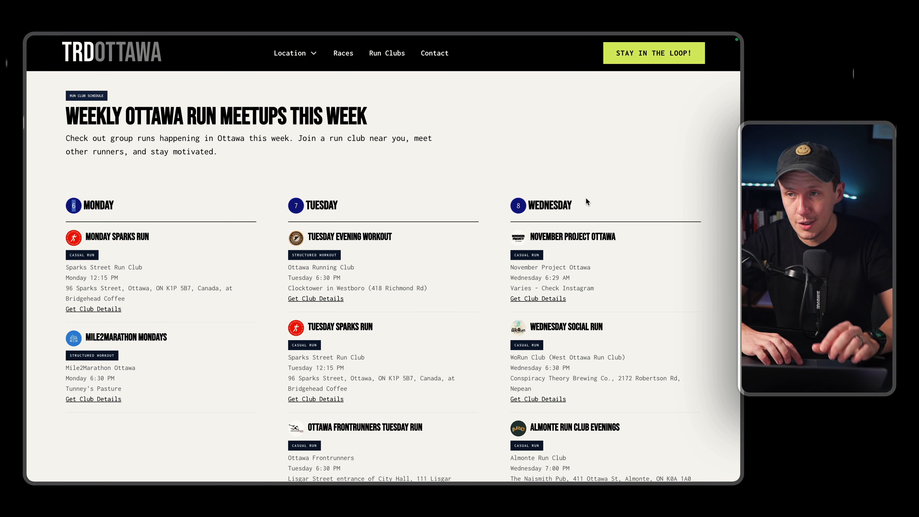
Switch to the ChatGPT conversation holding the calendar script and begin a new message with "adjust this script:".
mouse_move(27, 171)
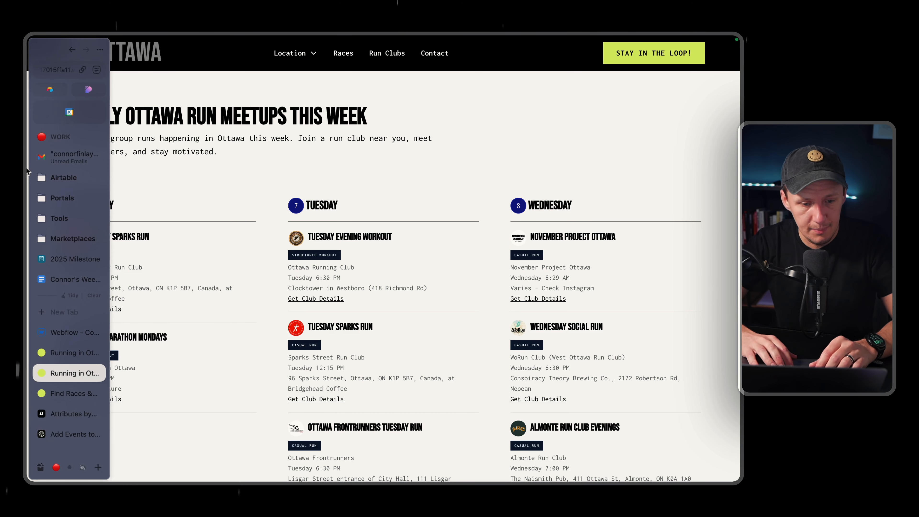
click(58, 439)
scroll(331, 325, down, 5)
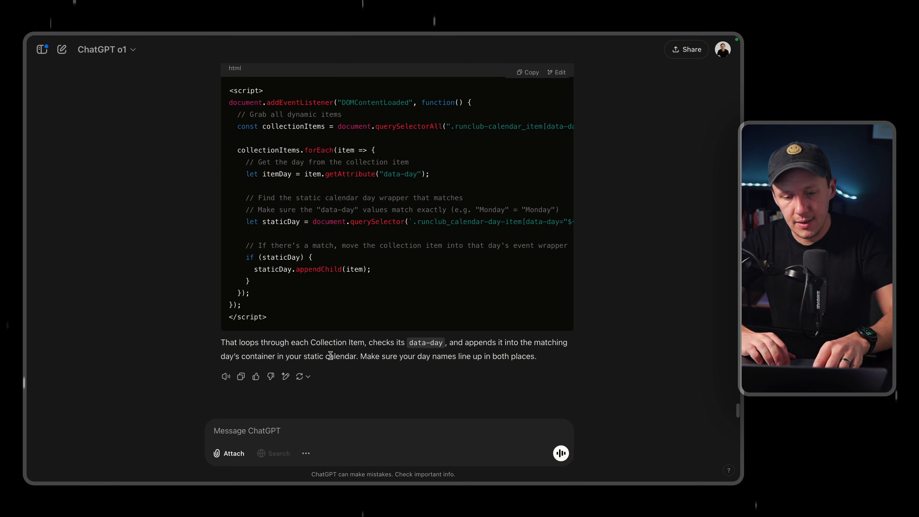
text(adjust this script:)
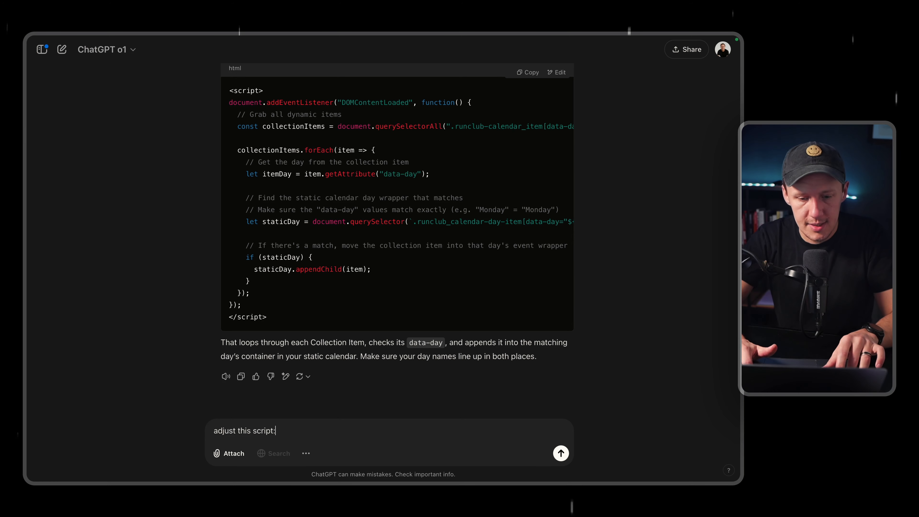
key(shift+Return)
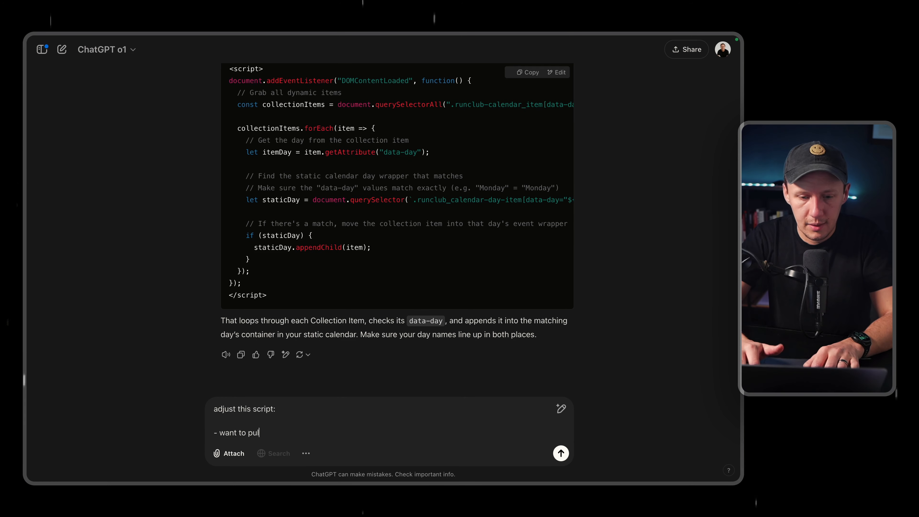
Write a first bullet: "want to pull in today's date and I want you to then move the div block with today's weekday to the front:".
text(pull intod)
key(BackSpace)
key(BackSpace)
key(BackSpace)
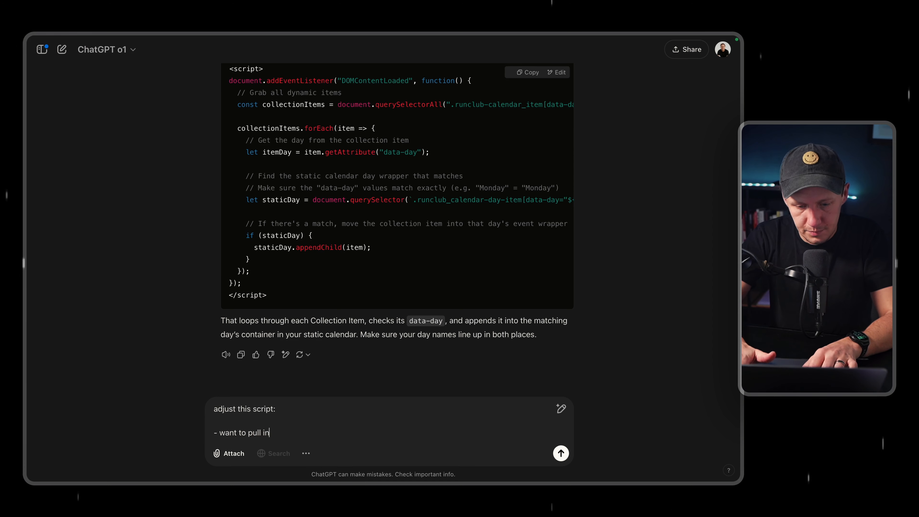
text(today's date)
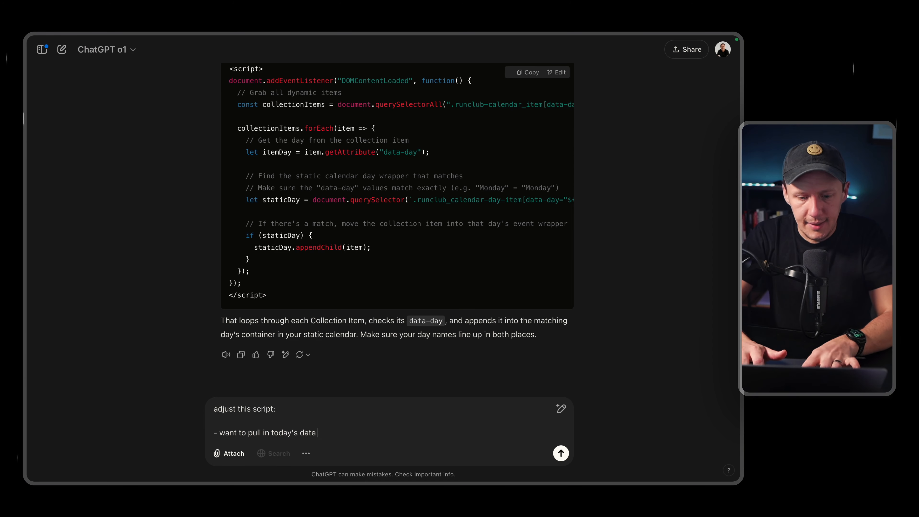
text(and I want )
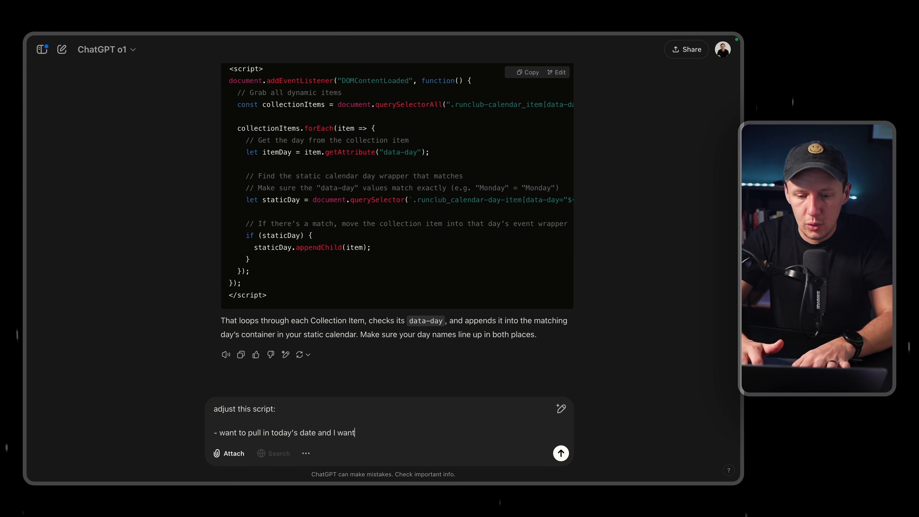
text(you to e)
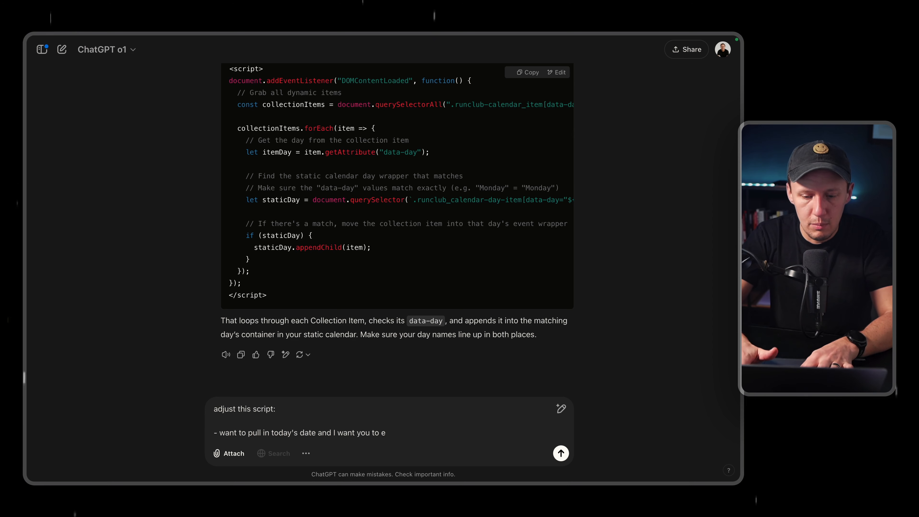
text(hhen move the div block with today)
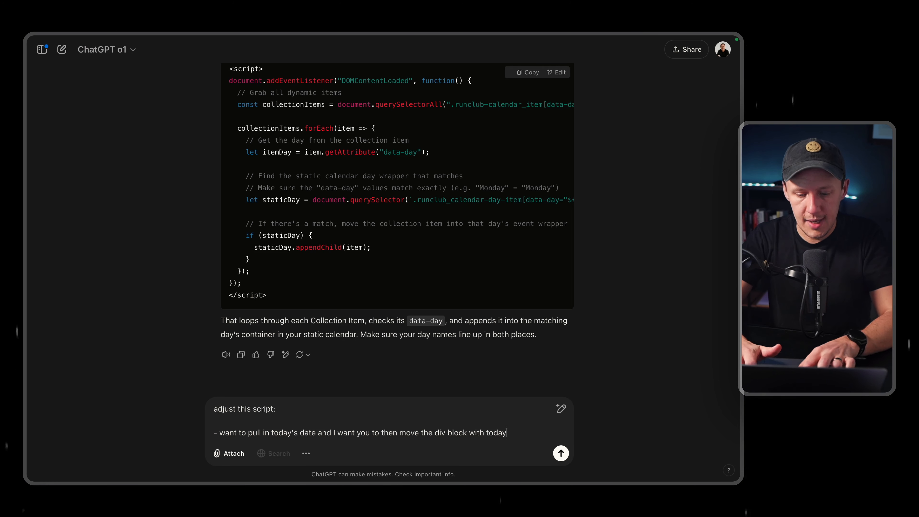
text(weekday)
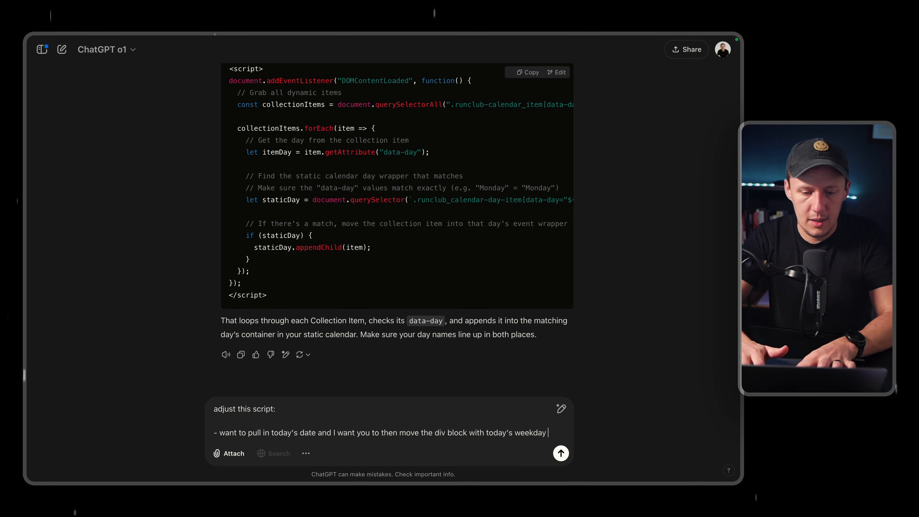
text( to the front: for example i)
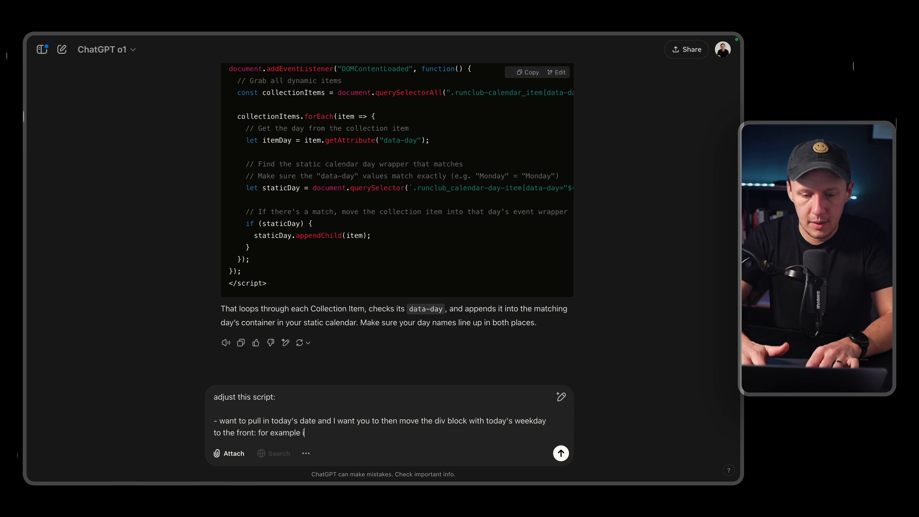
text(f today is friday,)
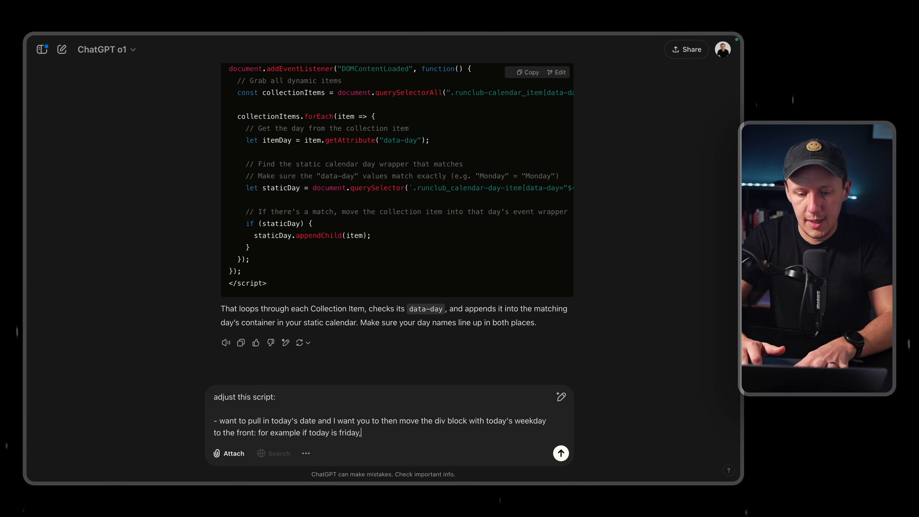
text( i want the fri)
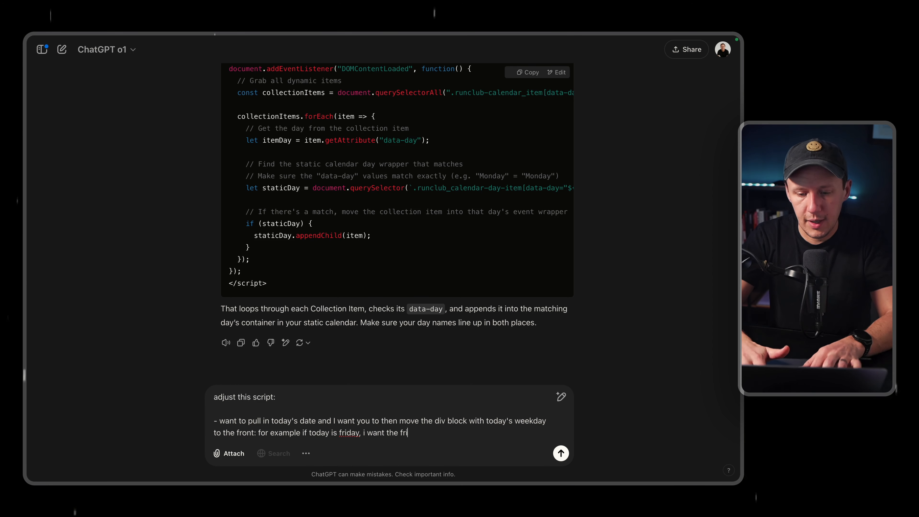
text(day div )
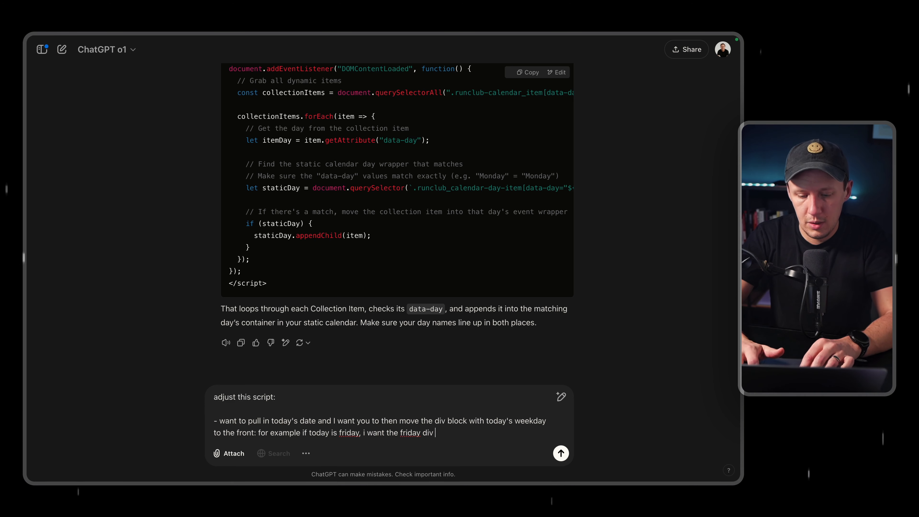
text(block to be)
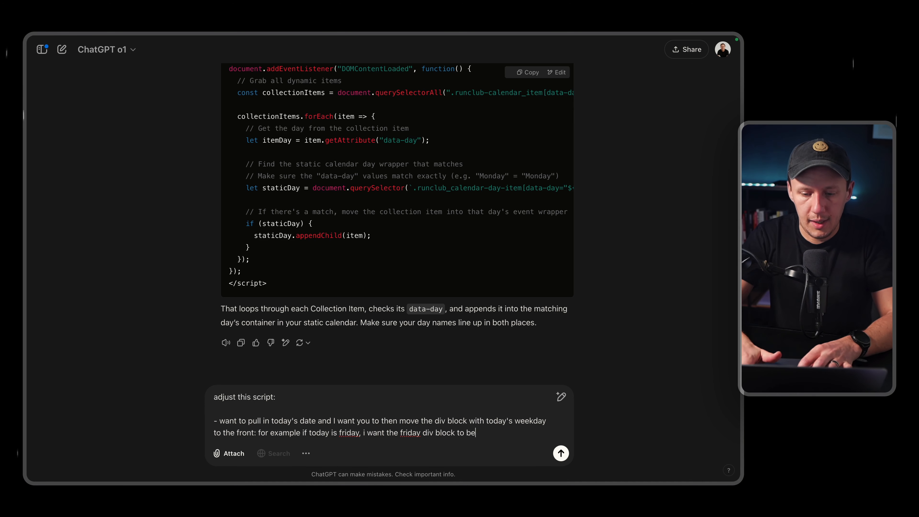
text( the first)
Complete the first bullet with "for example if today is friday, i want the friday div block to be the first".
key(shift+Return)
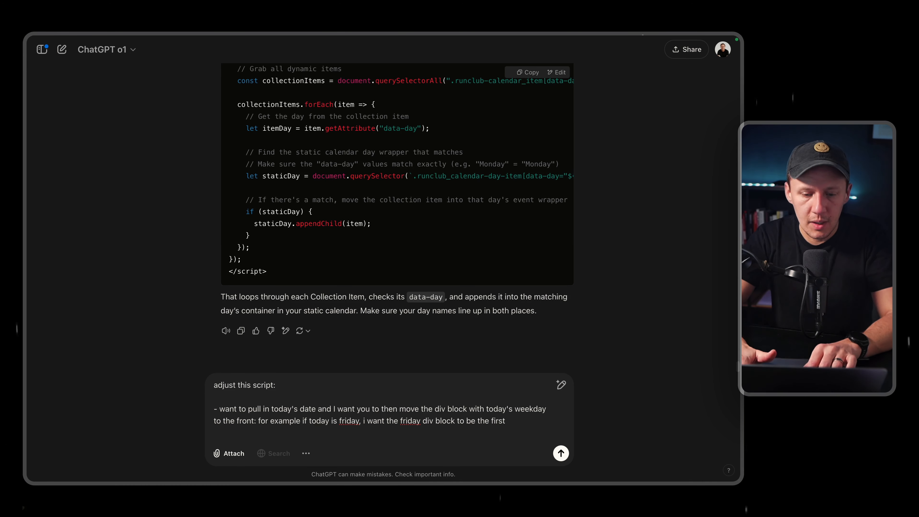
Add a second bullet: "i also want you to populate the weekday number with the corresponding number".
text(- i also want )
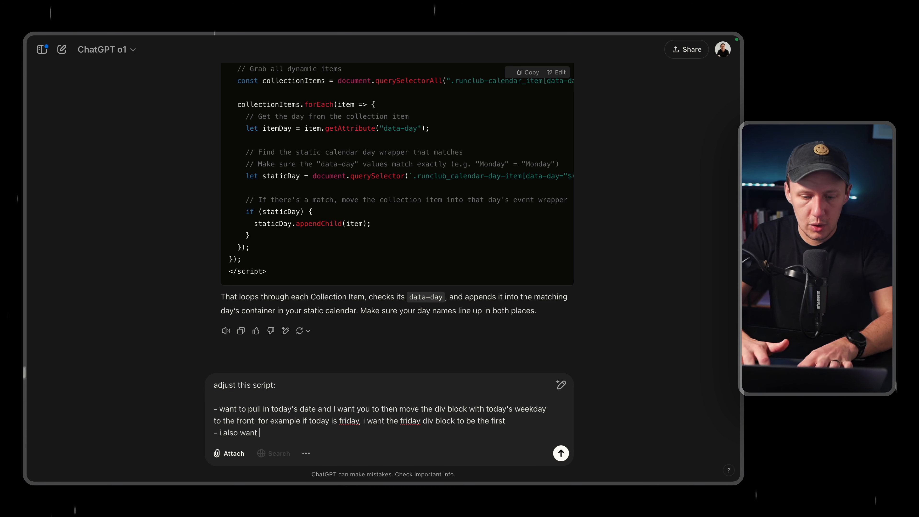
text(you to popu)
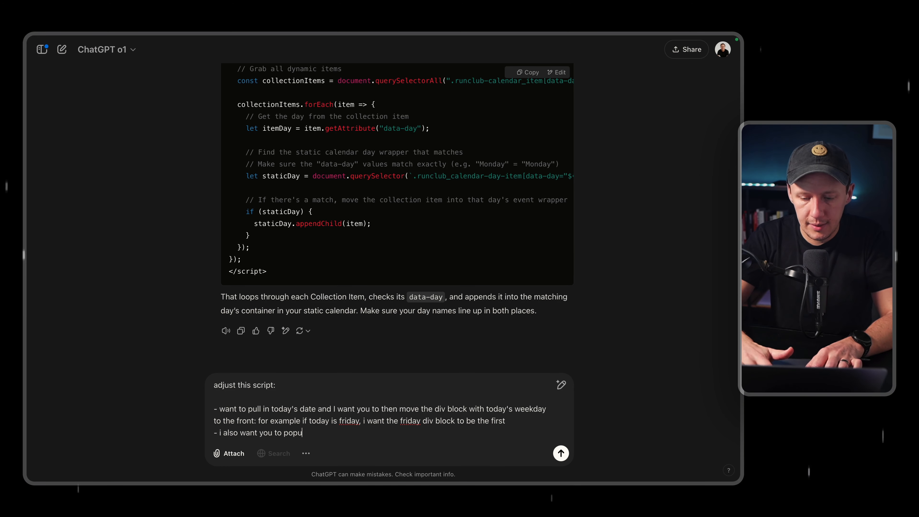
text(late the num)
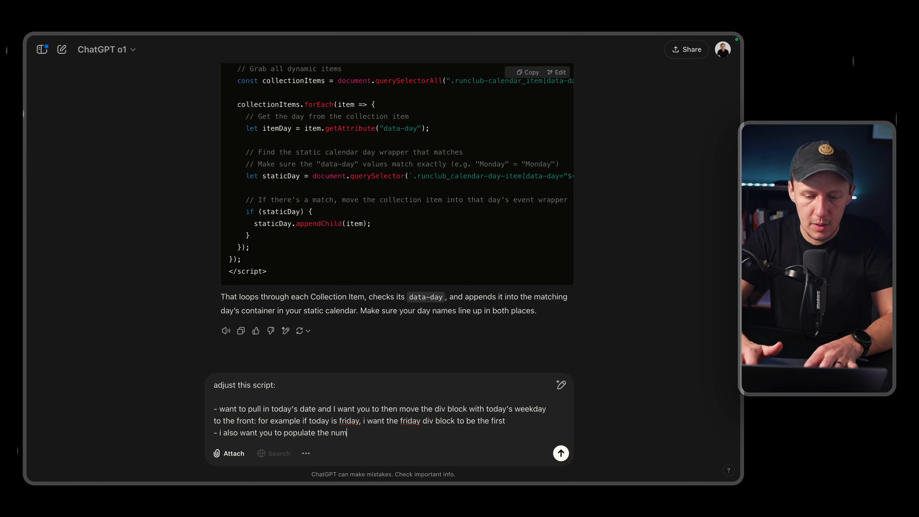
key(BackSpace)
key(BackSpace)
key(BackSpace)
text(weekday )
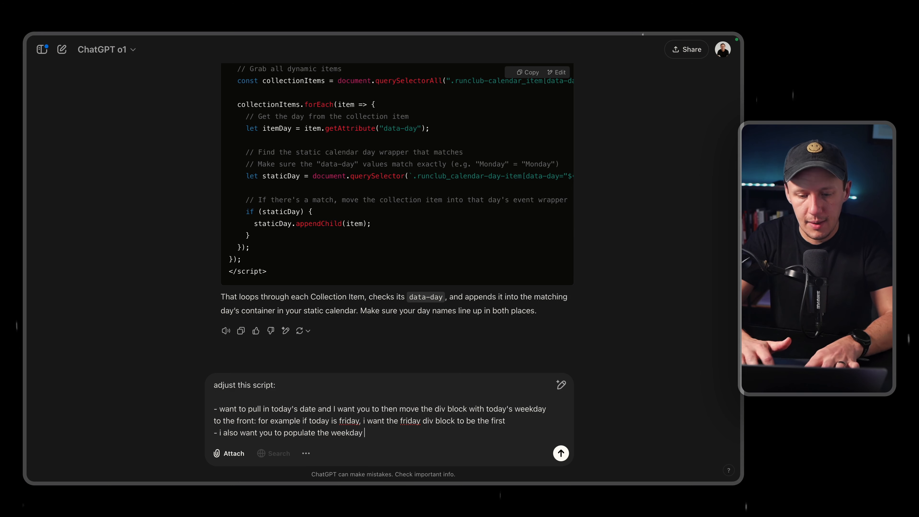
text(number with)
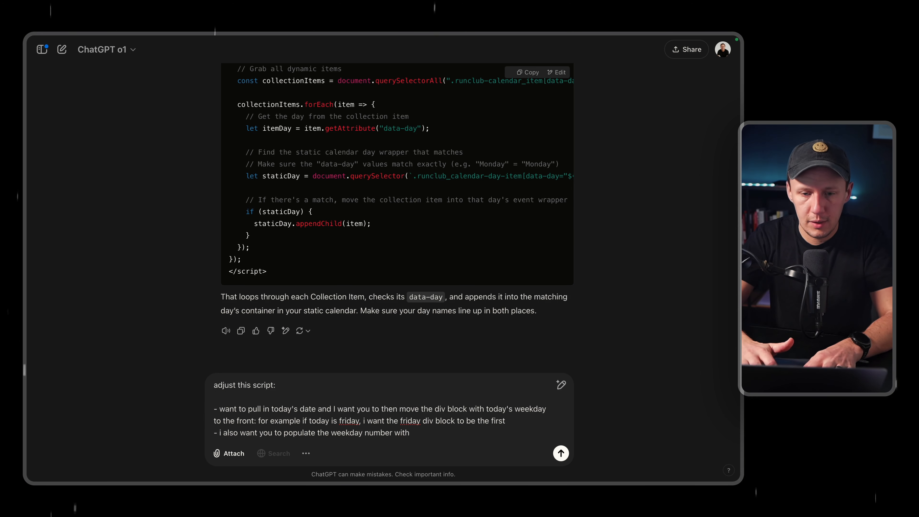
text( the correspondi)
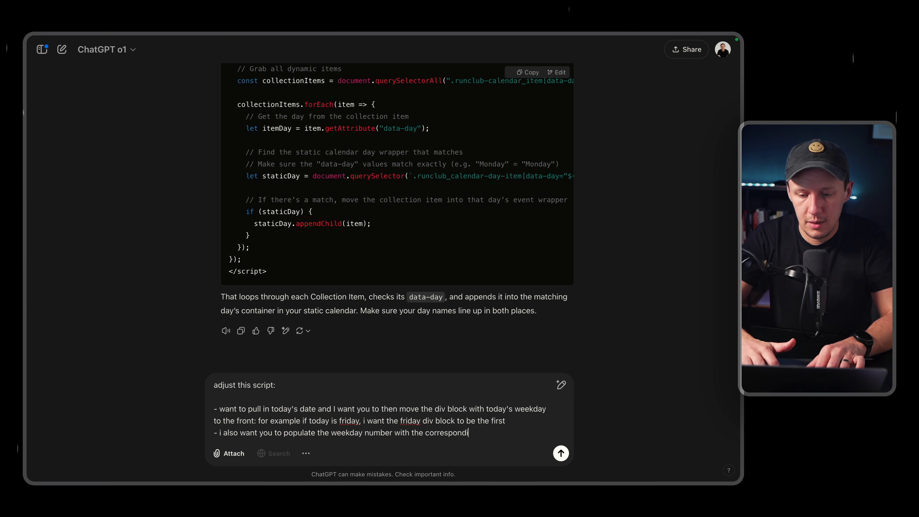
text(ng number)
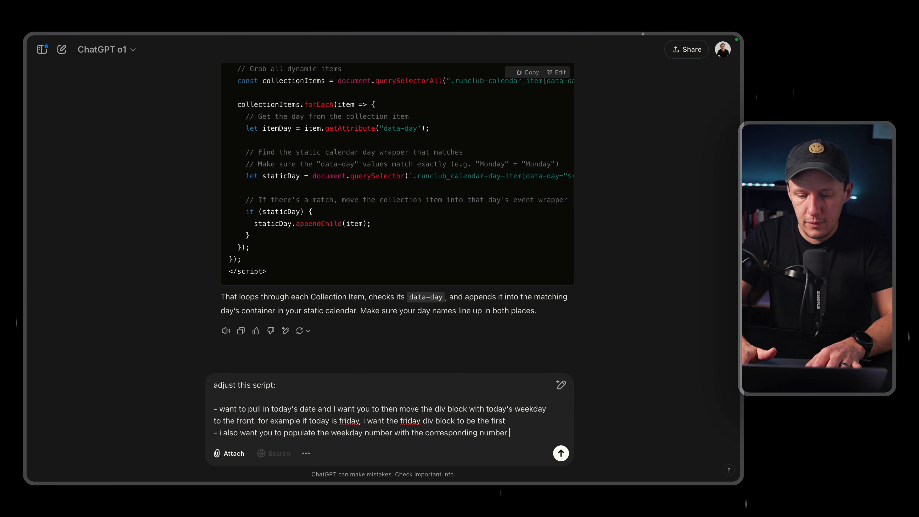
text( - for example tod)
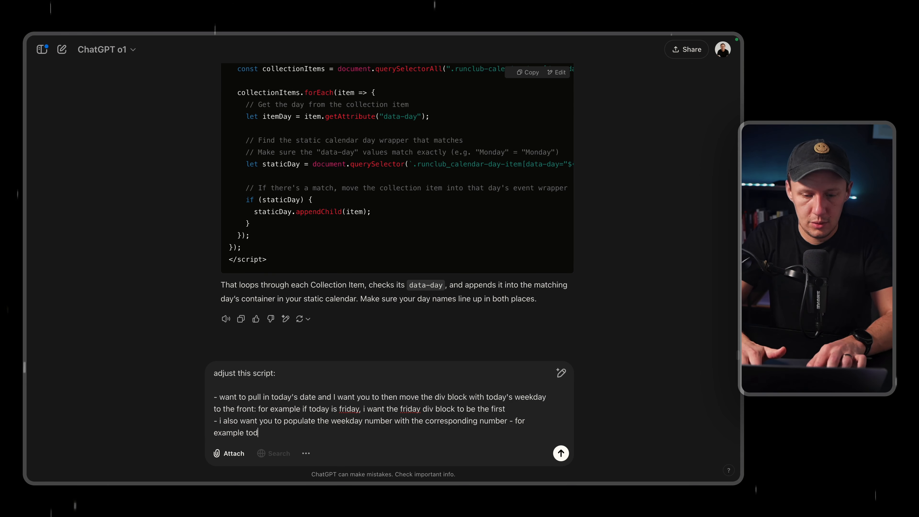
text(ay )
text(is 31, tomorrow would be 1 etc)
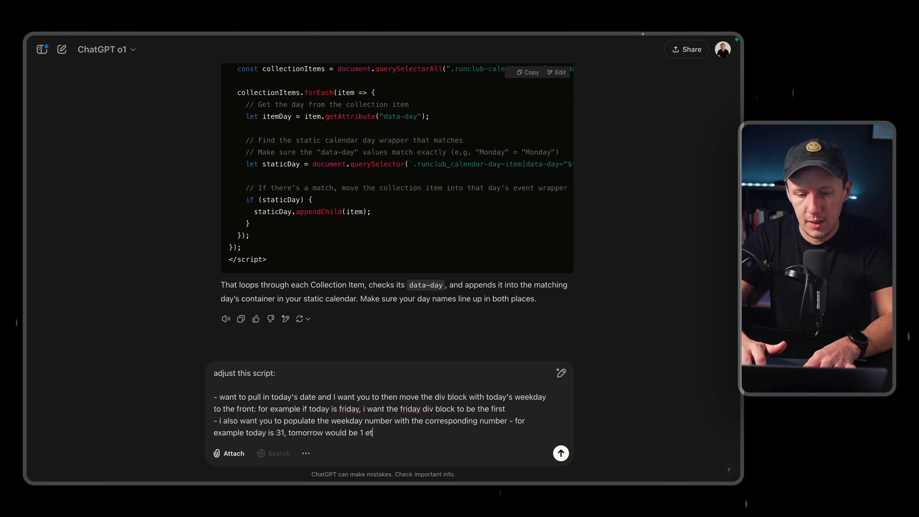
text(.)
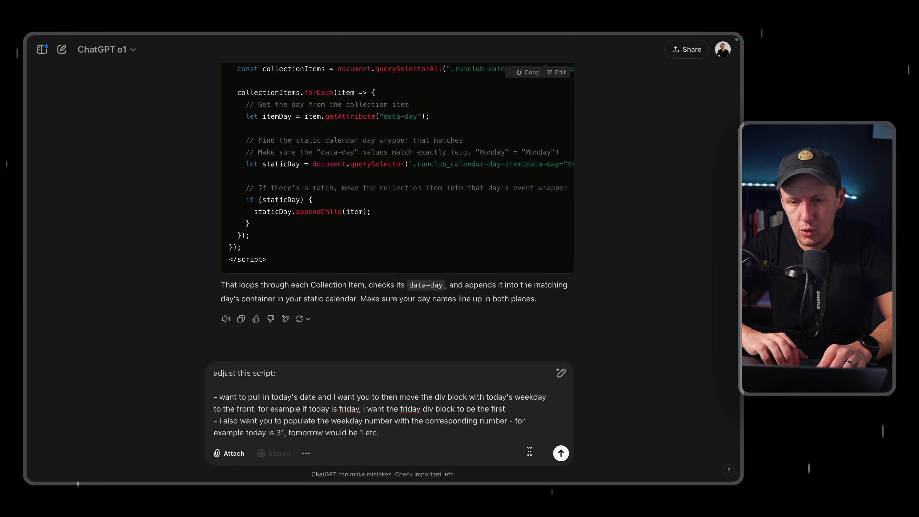
Finish the second bullet with "- for example today is 31, tomorrow would be 1 etc." and send the message.
click(561, 454)
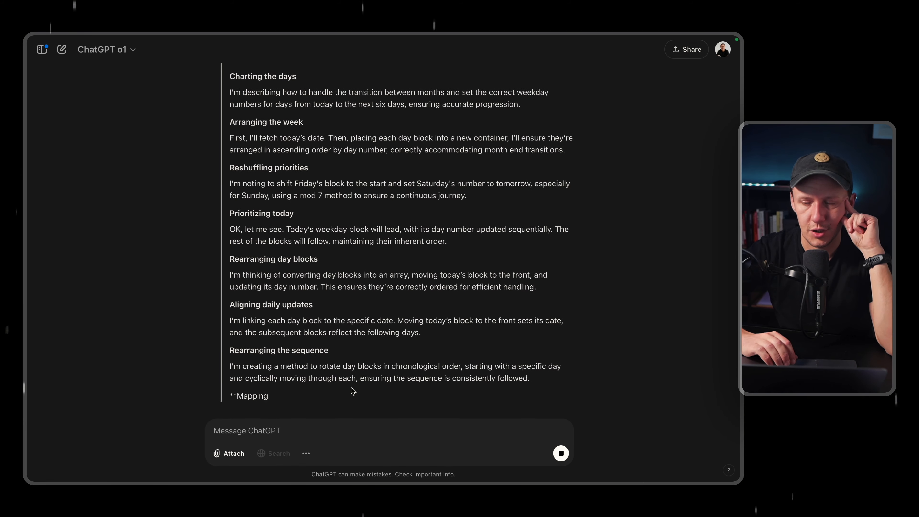
Look over the earlier script, the submitted request and ChatGPT's reasoning about reordering the day blocks.
scroll(353, 390, up, 15)
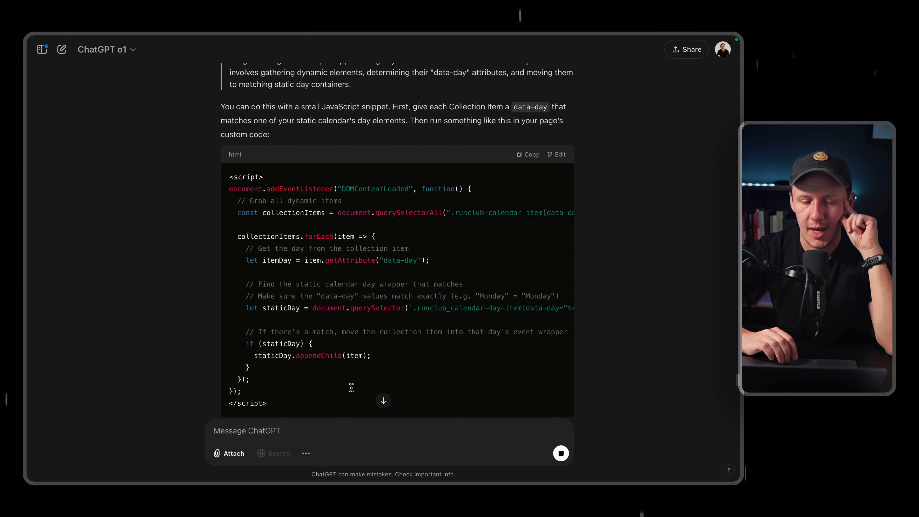
scroll(351, 388, down, 5)
scroll(351, 388, down, 2)
scroll(352, 389, up, 2)
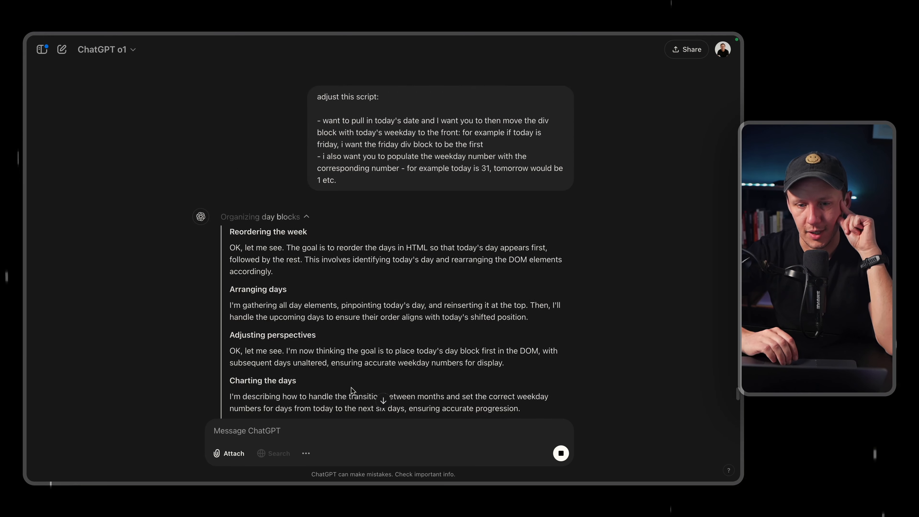
scroll(353, 390, down, 15)
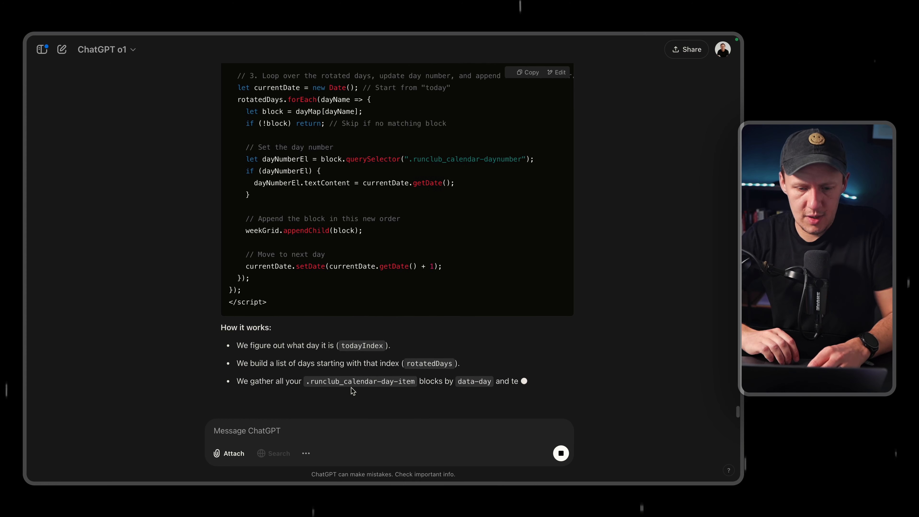
Review the adjusted script and its "How it works" explanation, dismissing the notice about remaining o1 responses.
scroll(351, 376, up, 3)
scroll(351, 375, down, 5)
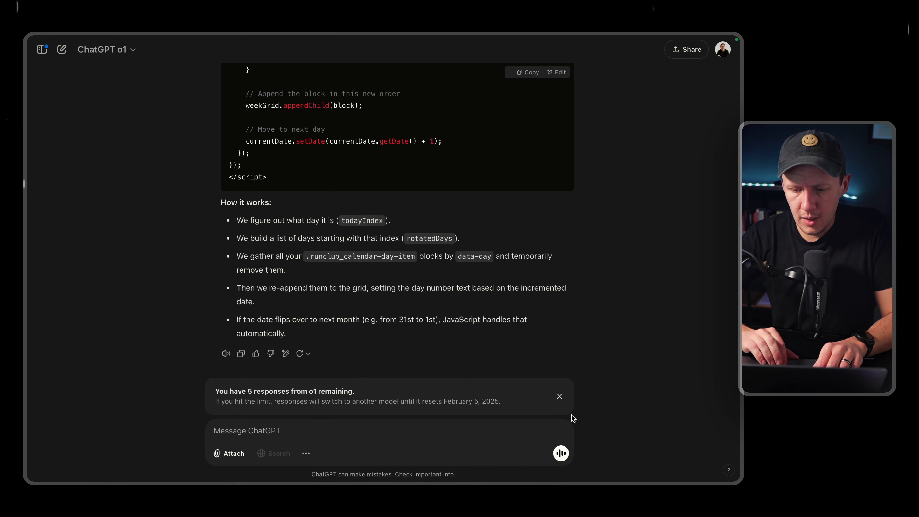
click(560, 397)
scroll(475, 281, up, 4)
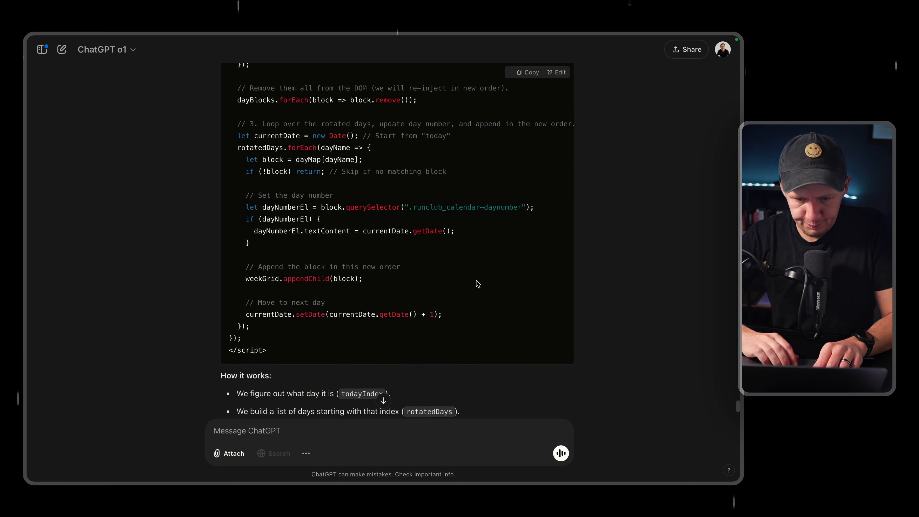
scroll(478, 283, up, 3)
scroll(477, 283, up, 5)
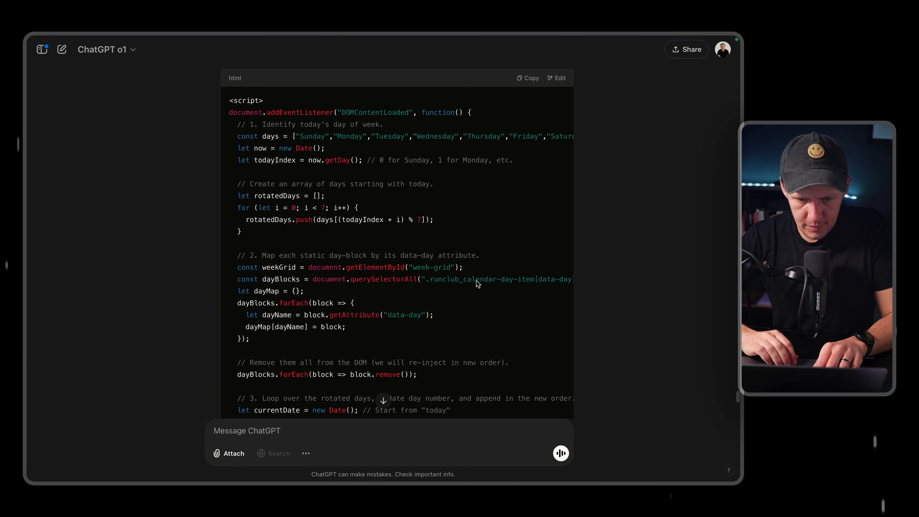
scroll(478, 283, down, 15)
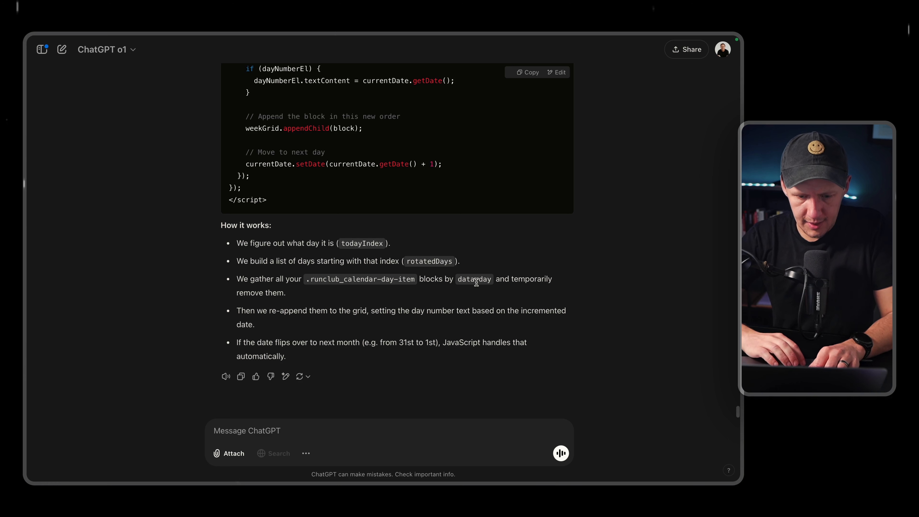
Send ChatGPT the follow-up message "make sure that the sorting feature is still intact".
click(293, 428)
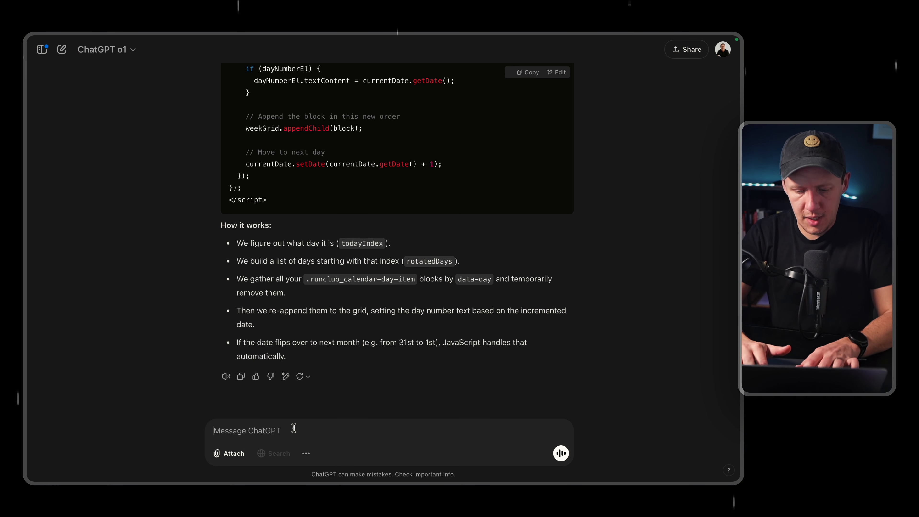
text(make sure that the sort)
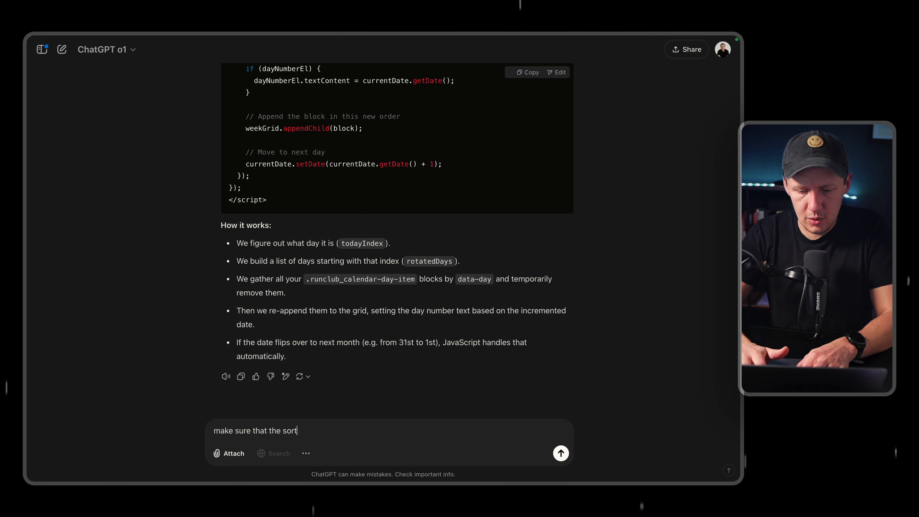
text(ing feature )
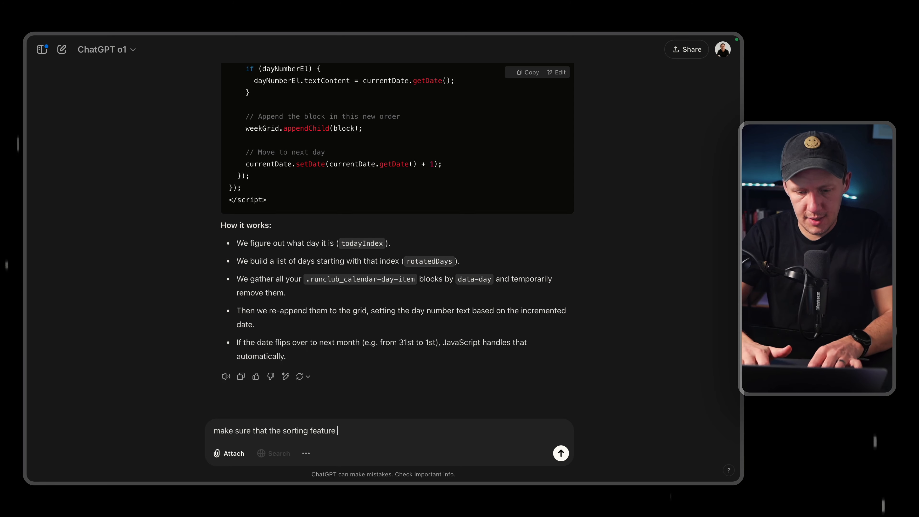
text(is still intact)
key(Return)
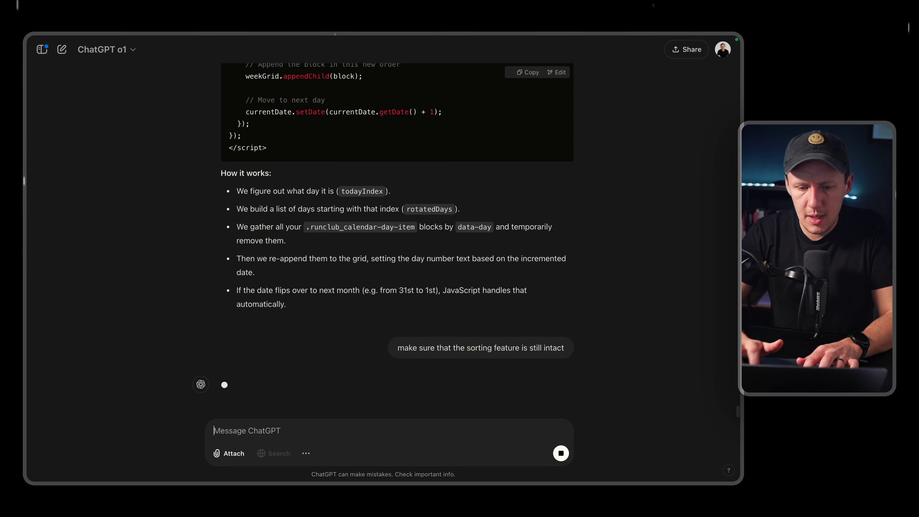
Review the previous script's sections and the original adjustment request while ChatGPT prepares its reply.
scroll(395, 303, up, 10)
scroll(395, 303, up, 5)
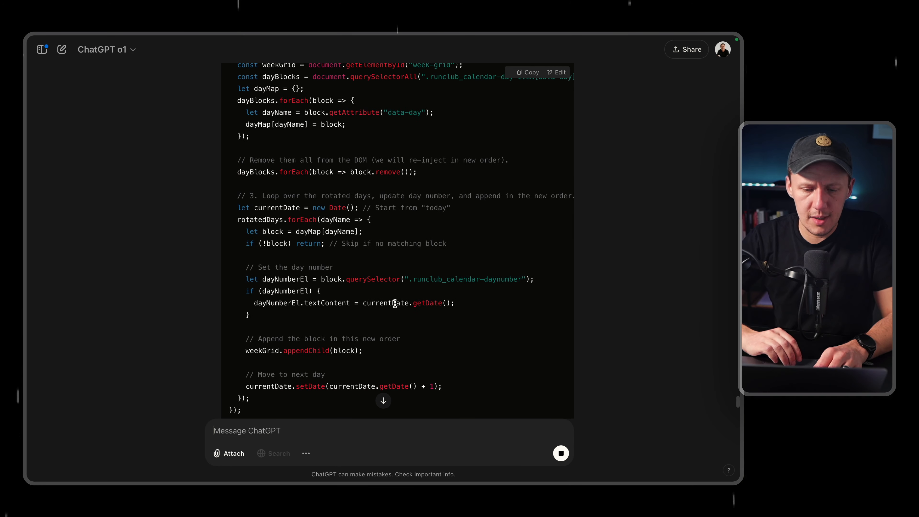
scroll(394, 303, up, 3)
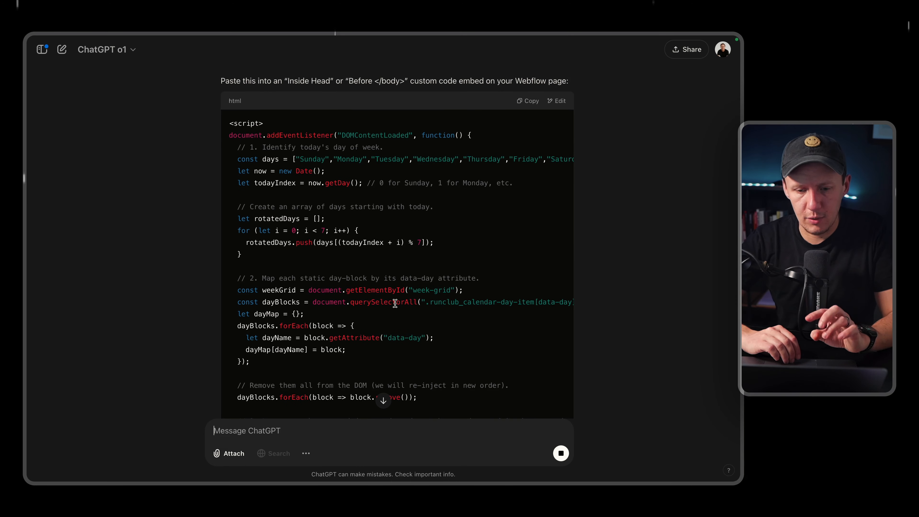
scroll(395, 303, down, 15)
scroll(395, 305, up, 8)
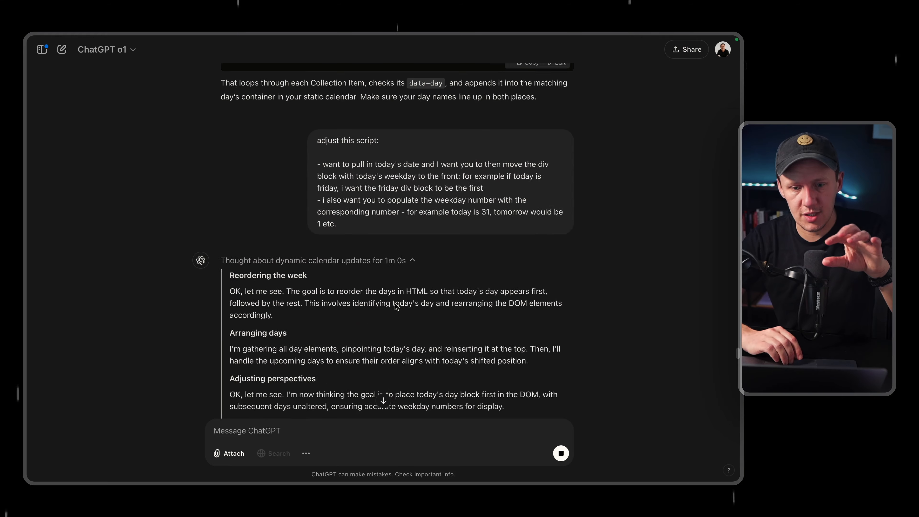
scroll(395, 305, down, 20)
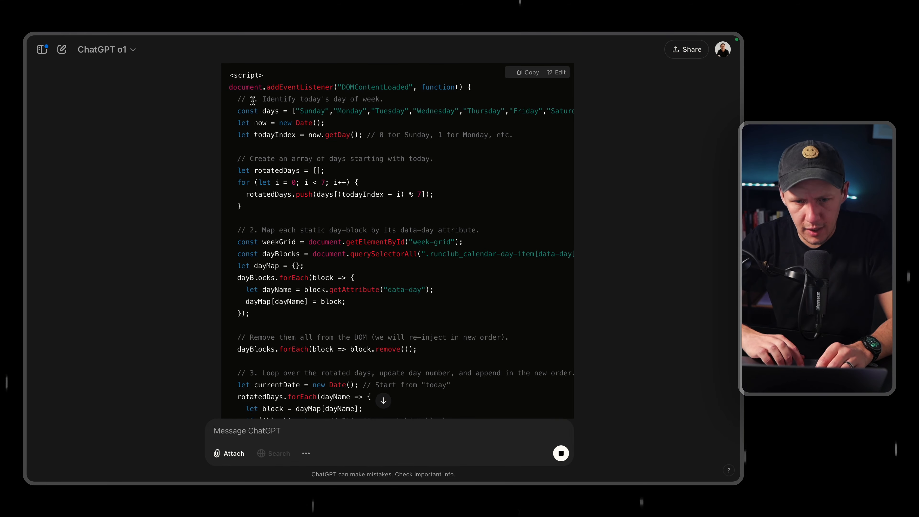
drag(237, 99, 393, 105)
scroll(340, 231, down, 5)
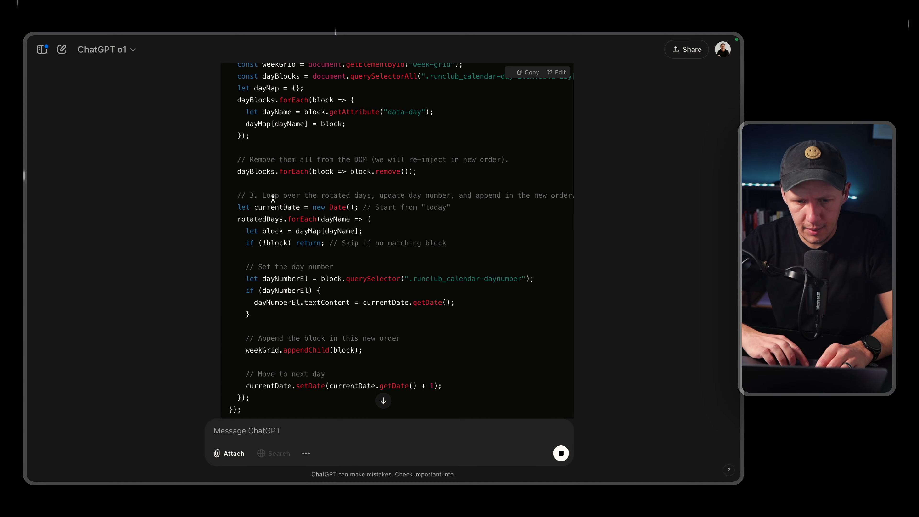
Copy the new combined script that reorders the day blocks, updates day numbers and appends the Collection Items.
scroll(273, 197, down, 15)
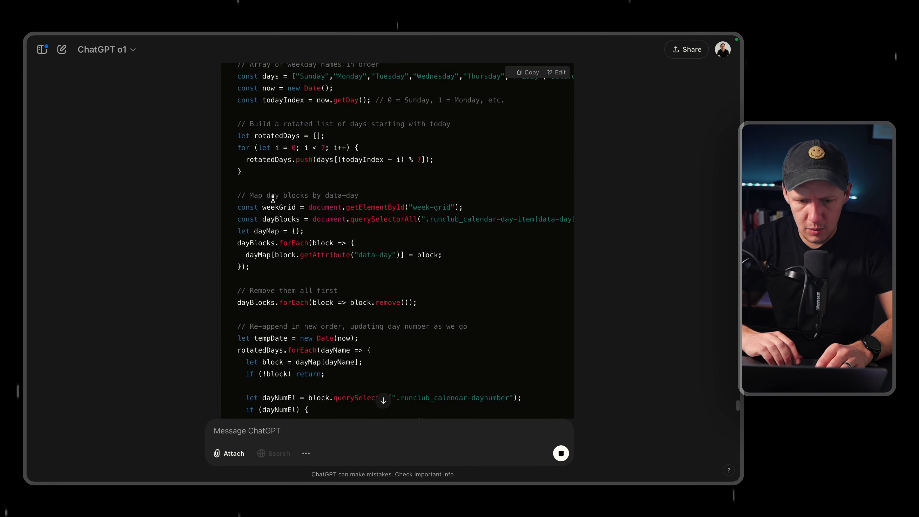
scroll(495, 166, up, 10)
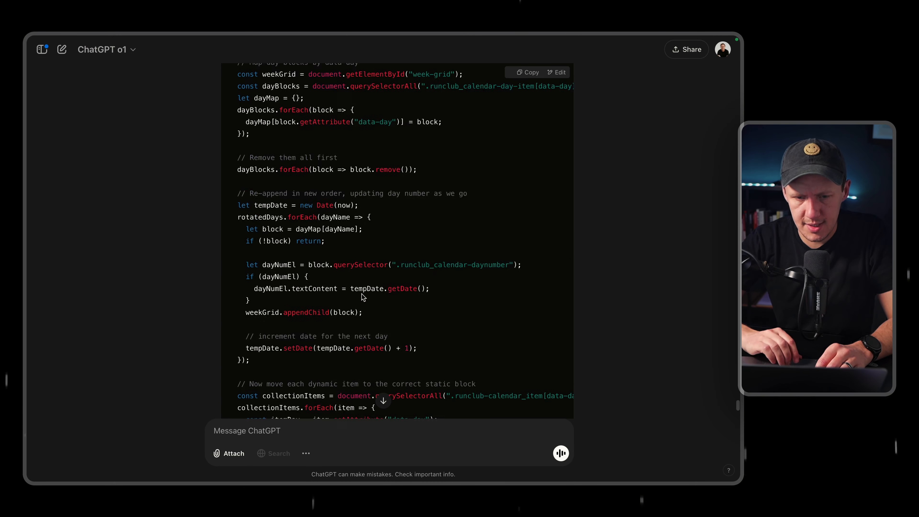
click(528, 109)
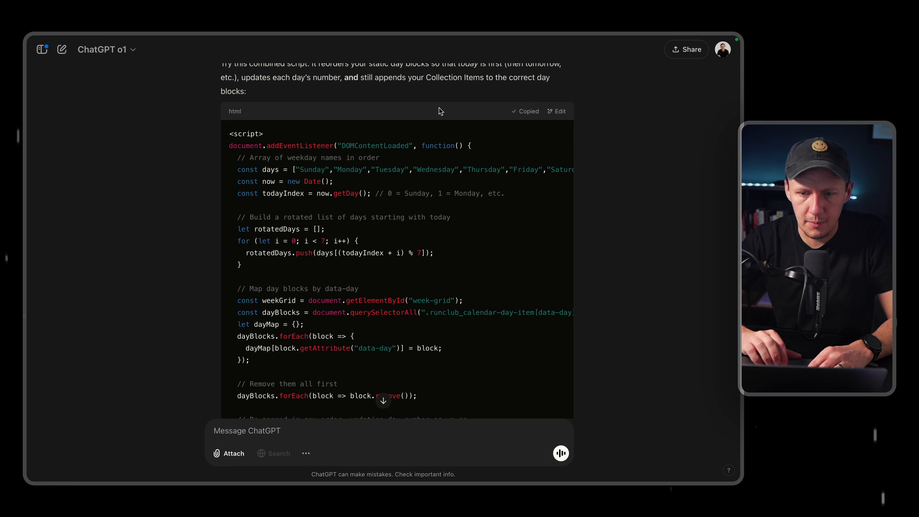
Switch to the Webflow Designer and open the page settings of the Cities Template.
mouse_move(26, 254)
click(70, 337)
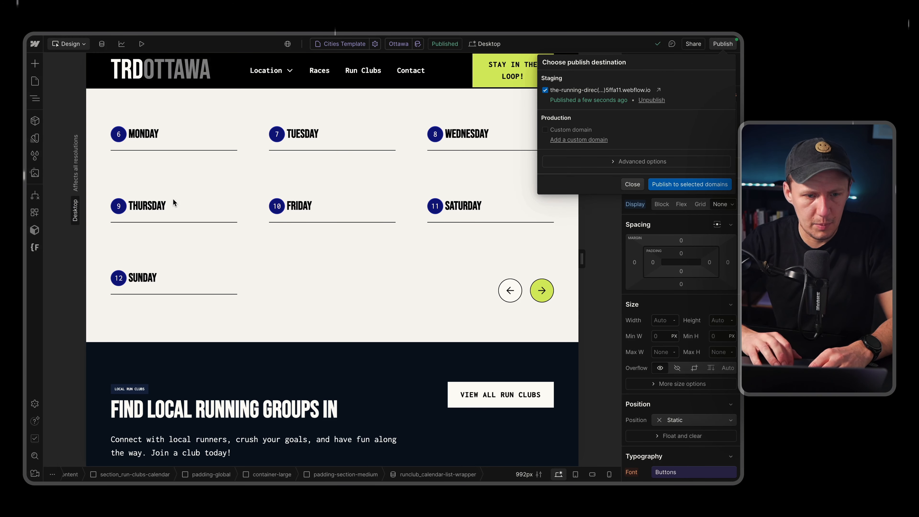
click(35, 86)
click(35, 85)
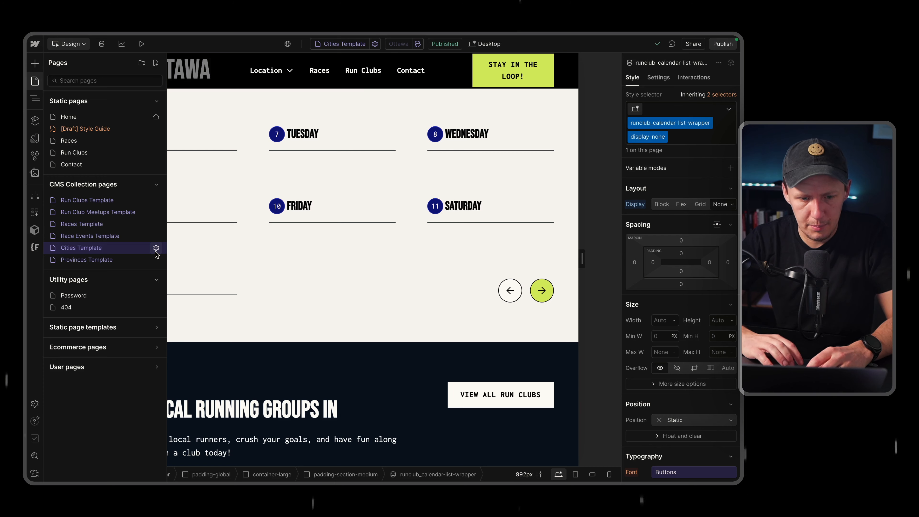
click(155, 248)
Replace all code before the </body> tag with the copied combined script and save the Cities Template settings.
scroll(299, 383, down, 15)
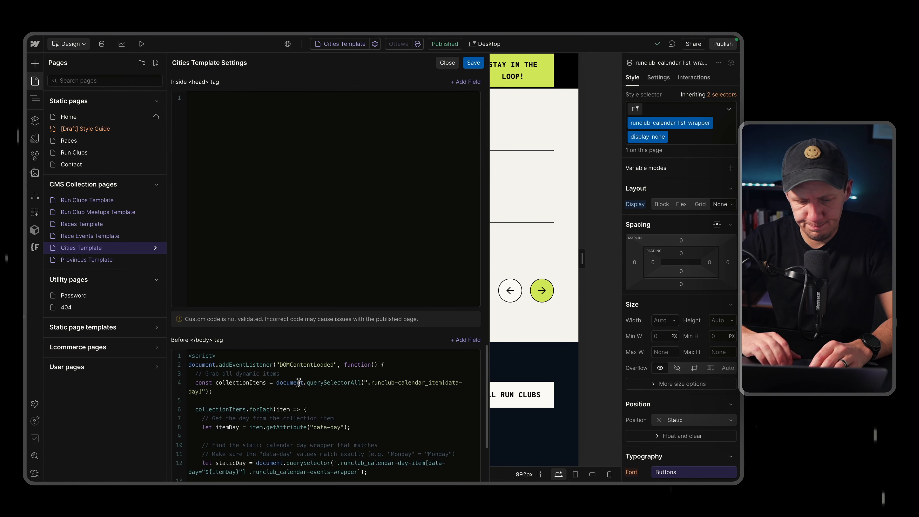
key(ctrl+a)
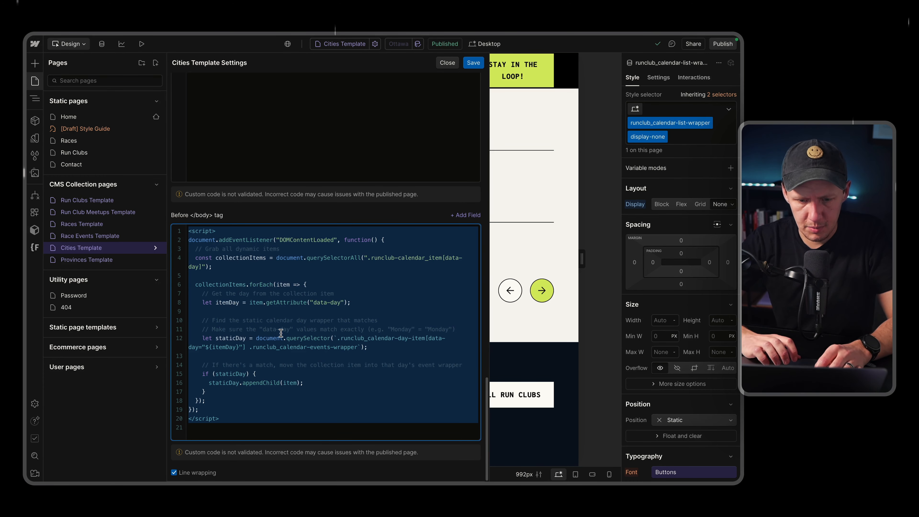
key(ctrl+v)
click(473, 63)
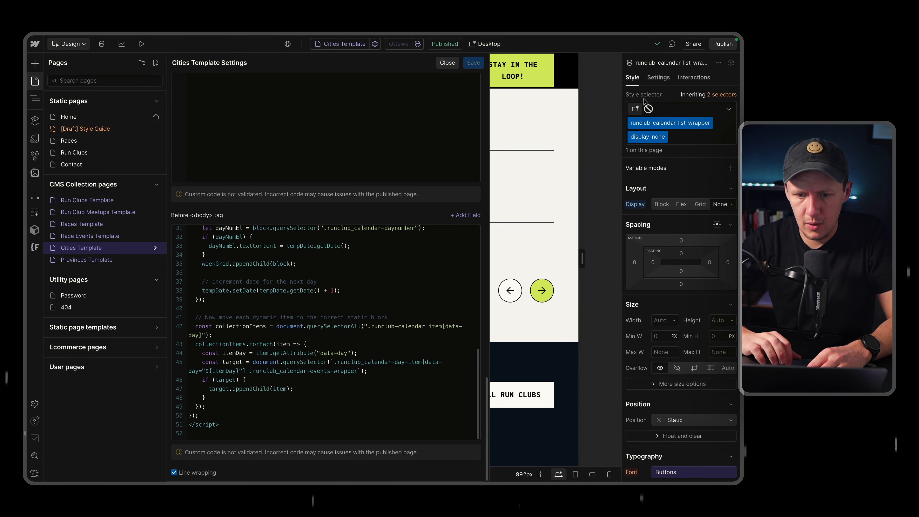
Publish the site to the selected staging domain and return to the calendar on the canvas.
click(718, 49)
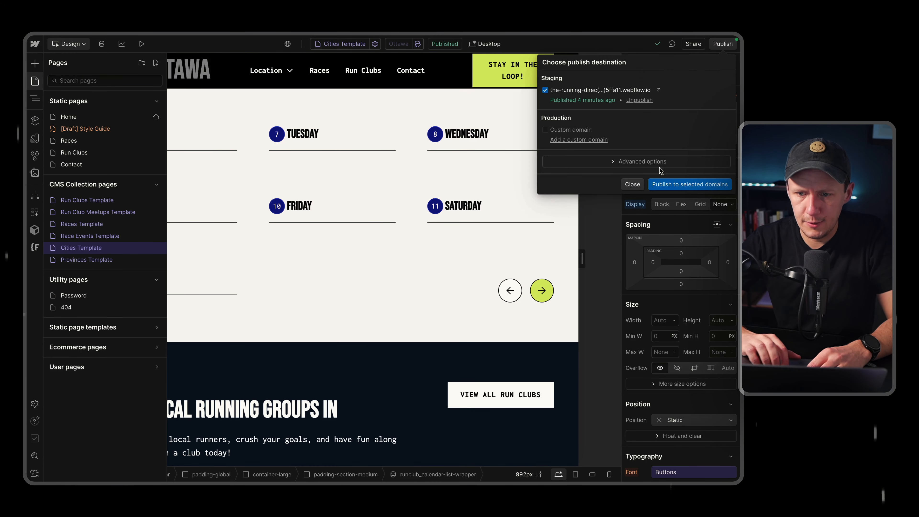
click(671, 186)
click(342, 252)
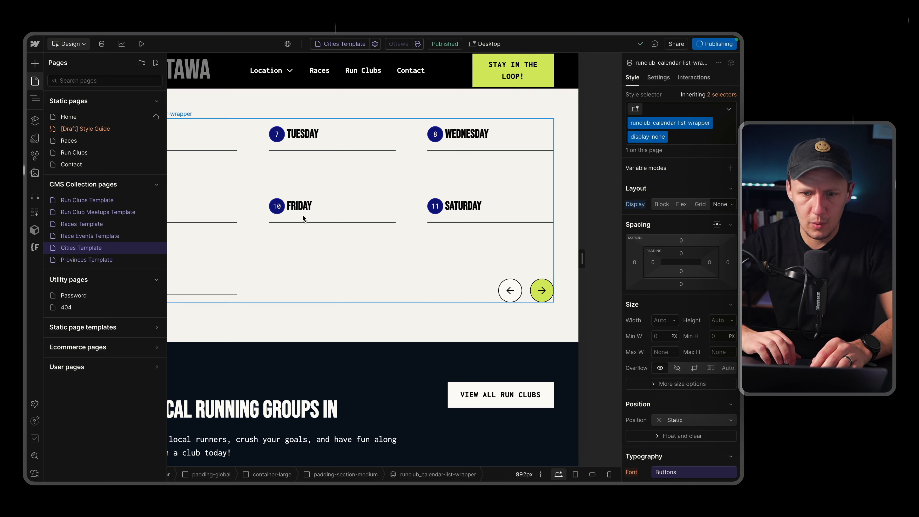
click(273, 209)
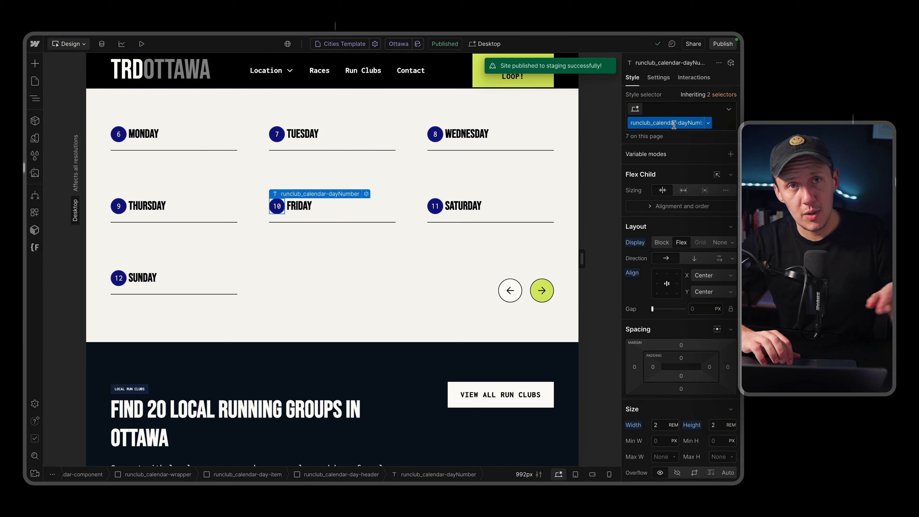
Open the published staging page and check the order, date numbers and events of the calendar's first row of days.
click(716, 49)
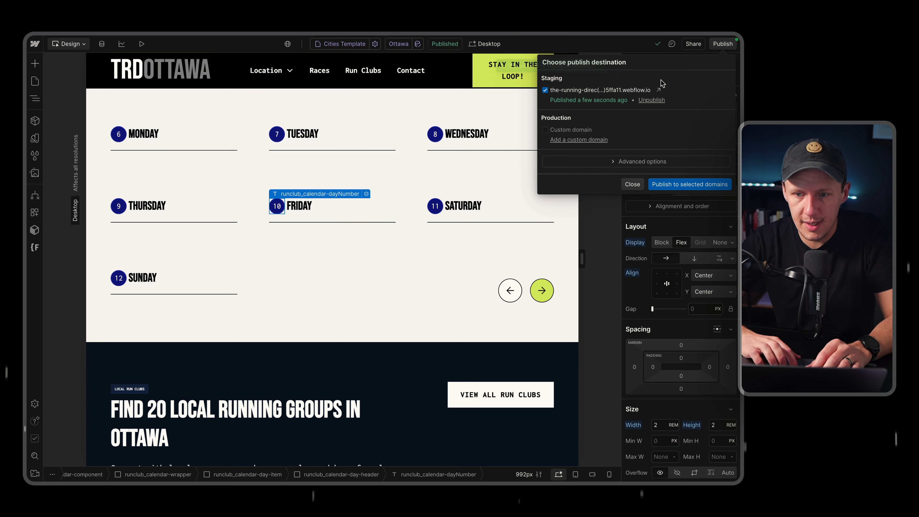
click(658, 91)
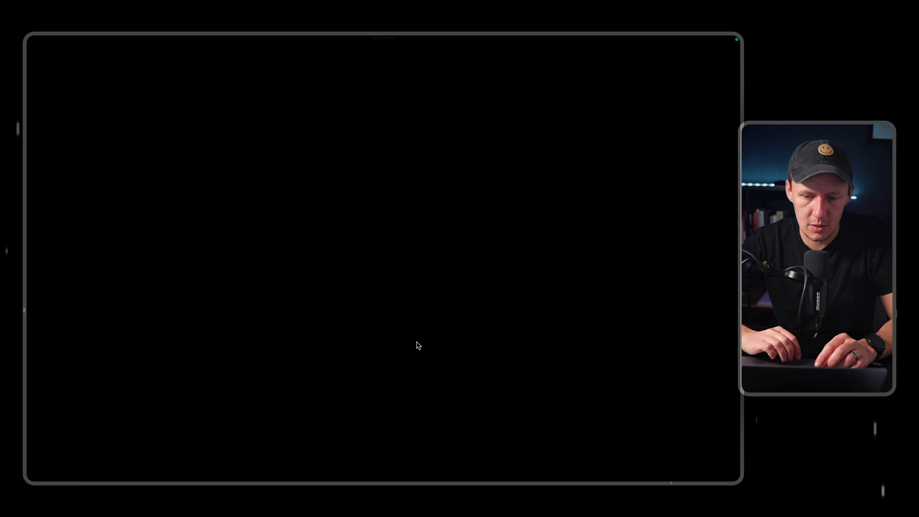
scroll(417, 342, down, 5)
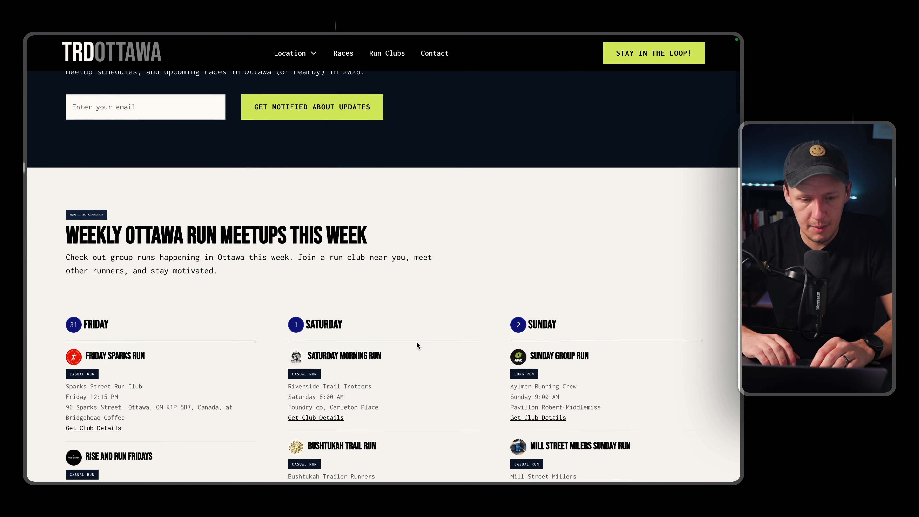
scroll(416, 343, down, 2)
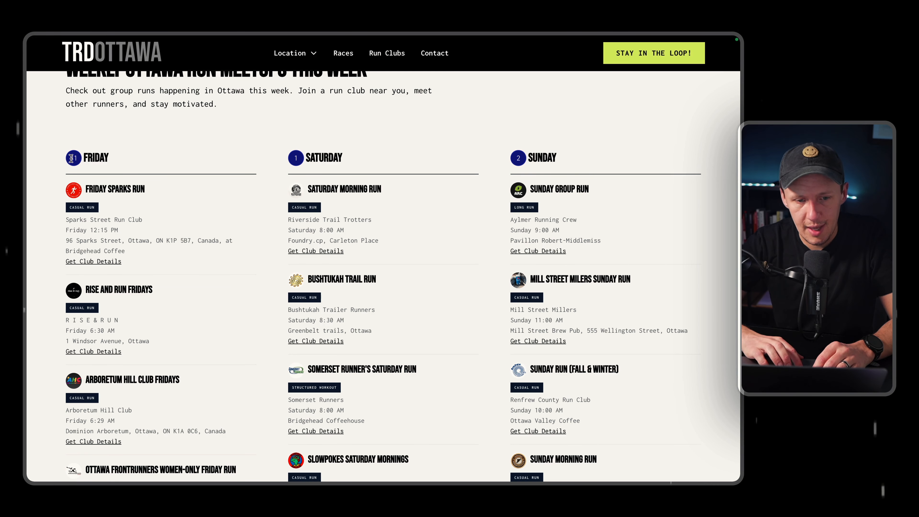
drag(72, 158, 142, 158)
scroll(199, 220, down, 2)
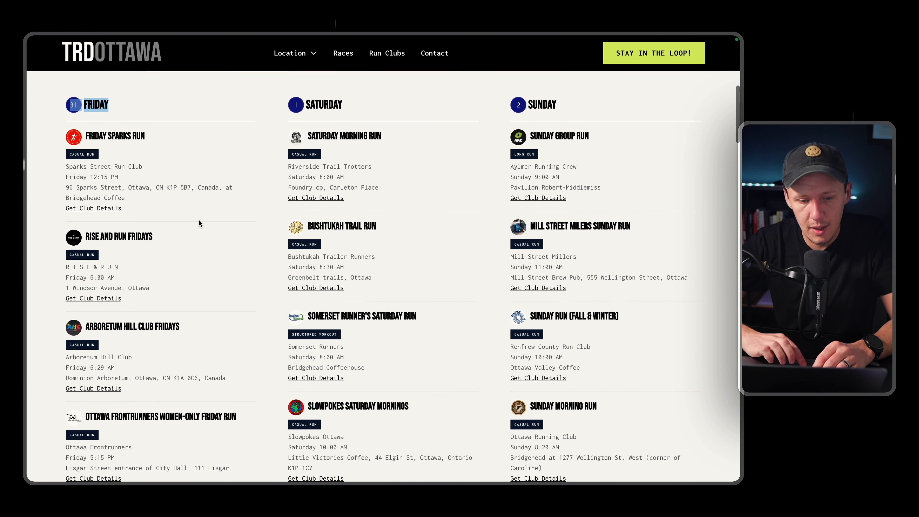
scroll(170, 321, down, 12)
scroll(170, 321, up, 7)
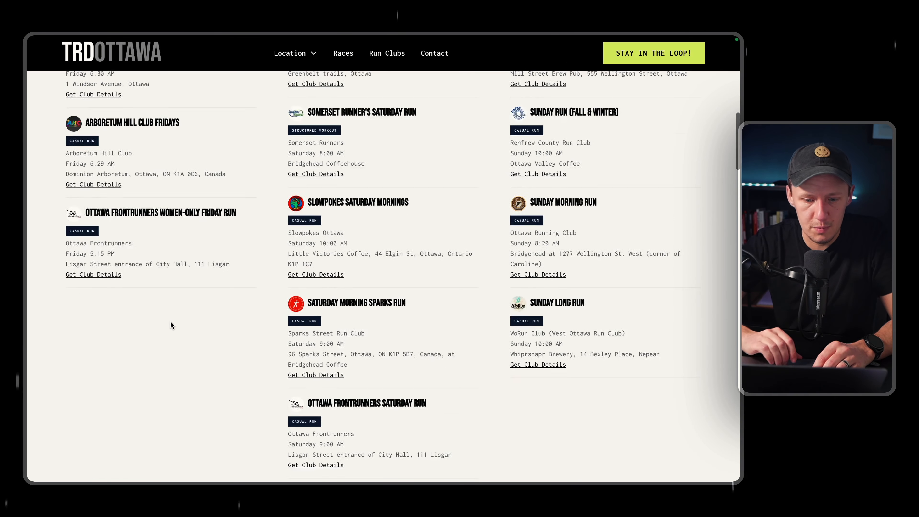
scroll(170, 324, up, 5)
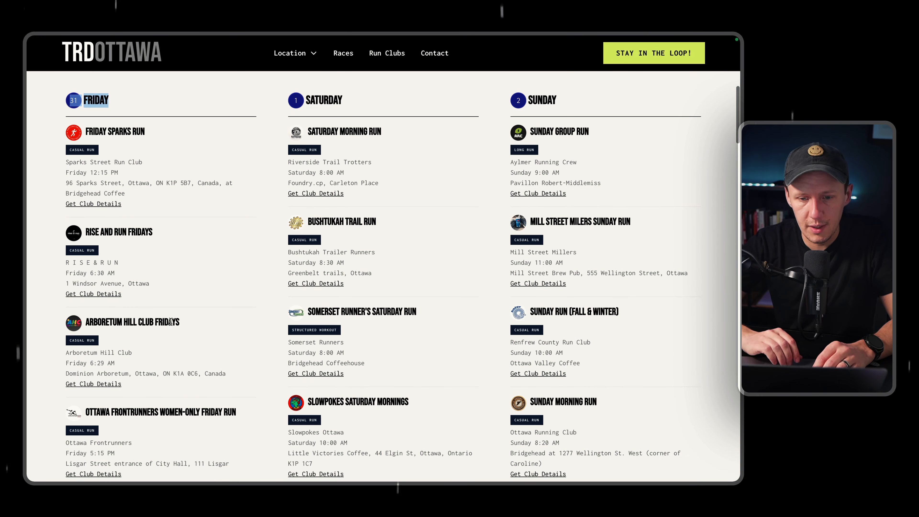
Check the remaining calendar days through Thursday on the live page, returning to the weekly meetups section.
click(218, 143)
scroll(218, 143, down, 5)
scroll(217, 142, down, 10)
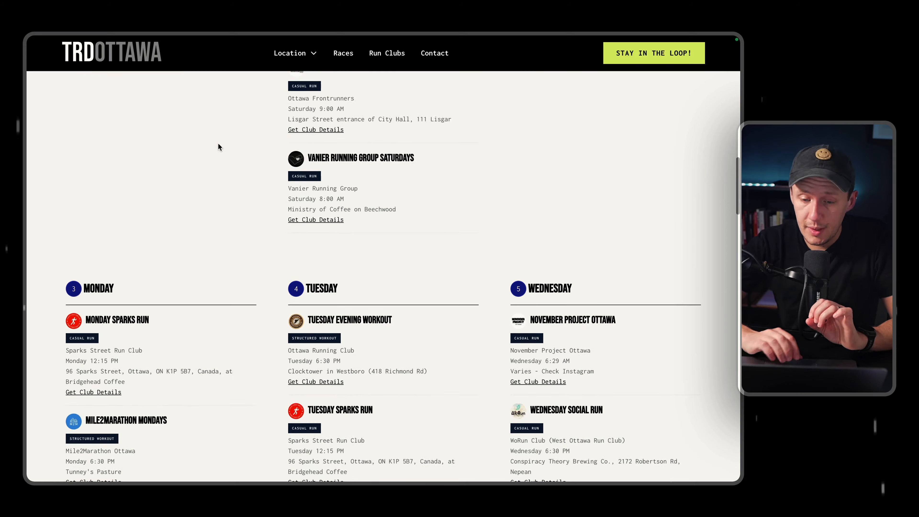
scroll(218, 144, down, 5)
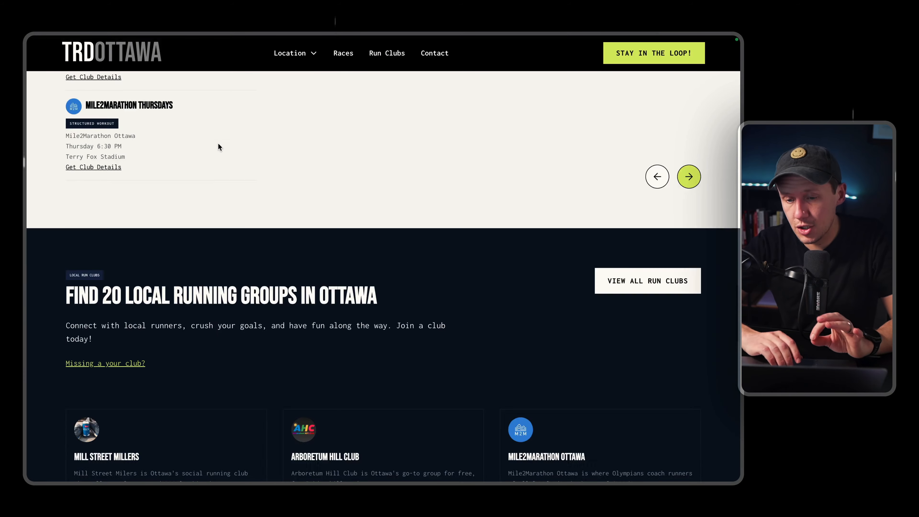
scroll(218, 144, up, 20)
scroll(217, 143, up, 4)
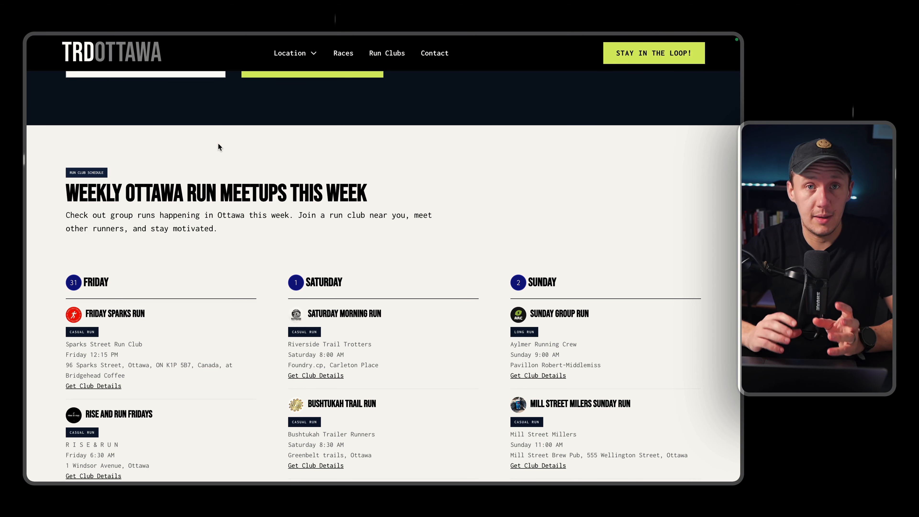
scroll(282, 343, down, 4)
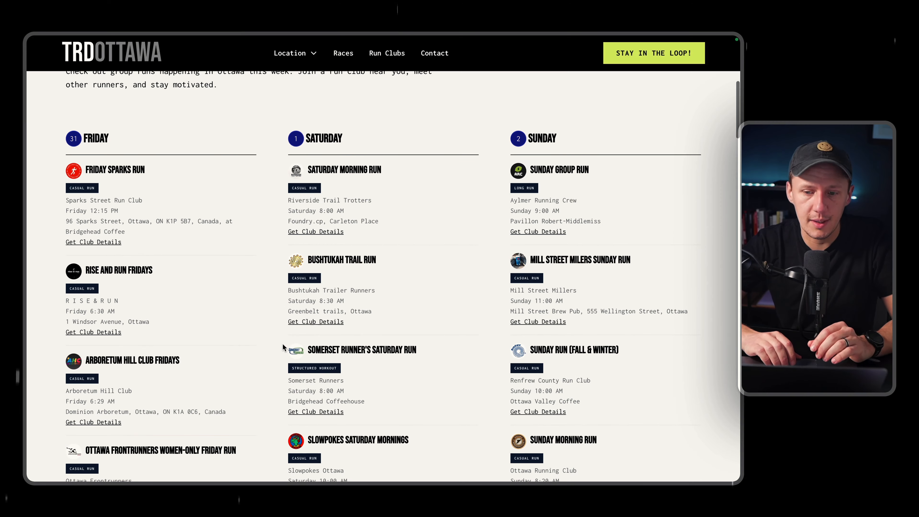
Switch back to the Webflow Designer, dismiss the publish options and select the calendar section's padding-section-medium block.
mouse_move(29, 333)
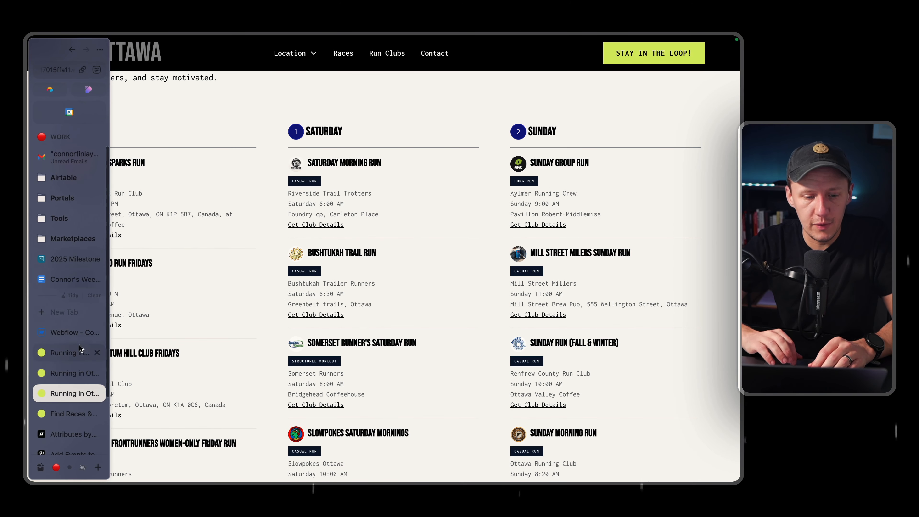
click(67, 332)
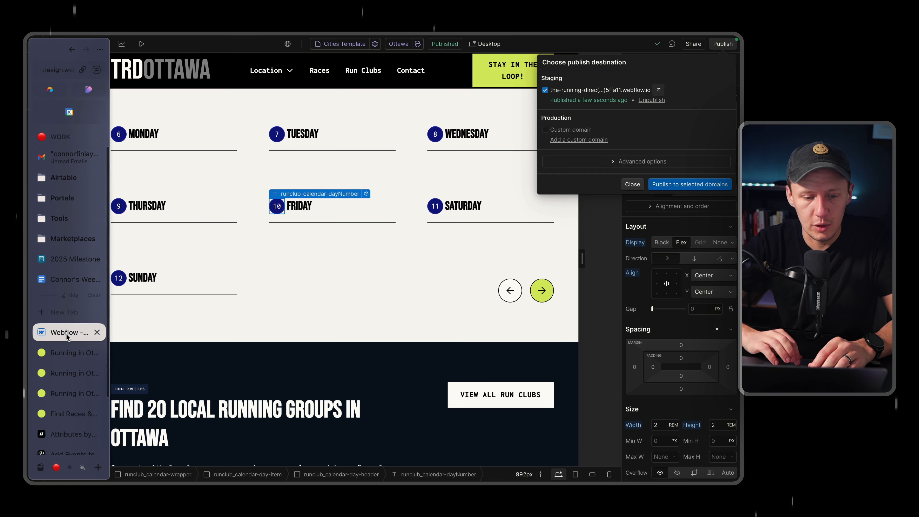
click(315, 305)
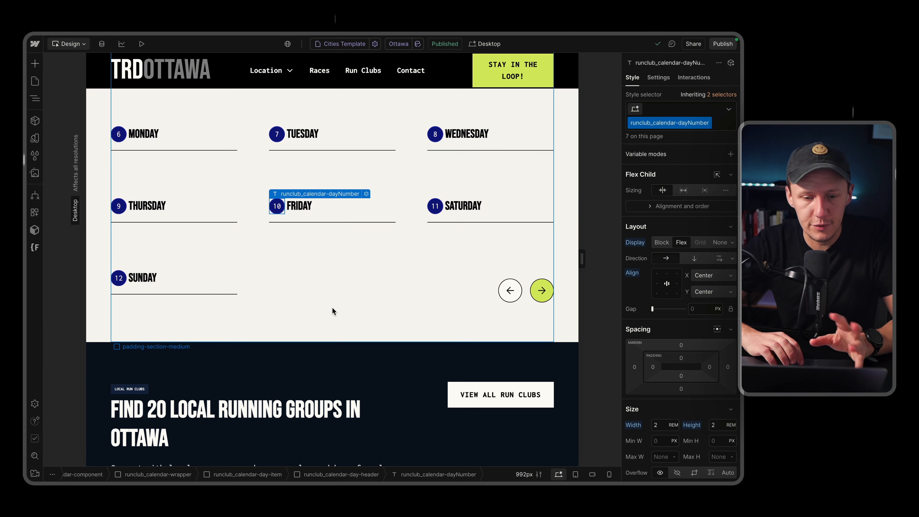
click(335, 310)
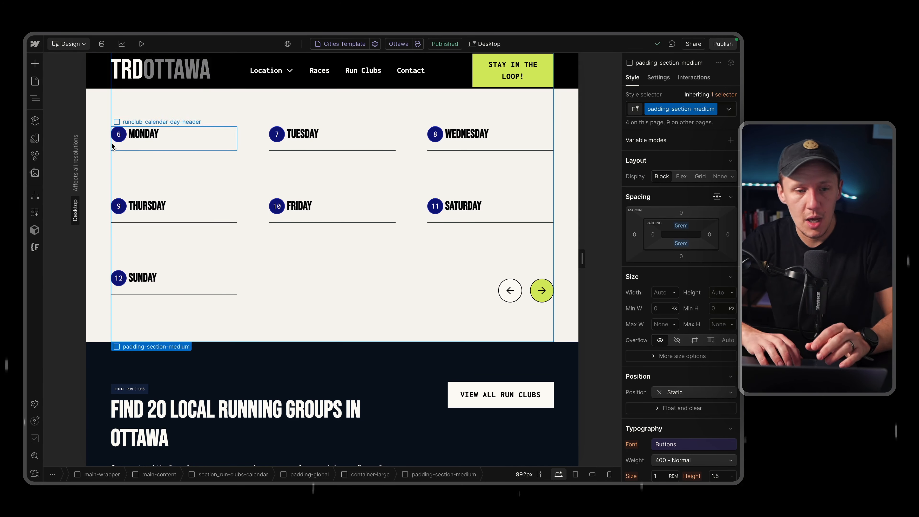
Select the calendar's runclub_calendar-list-wrapper in the element tree and review the weekly meetups calendar on the canvas.
click(39, 102)
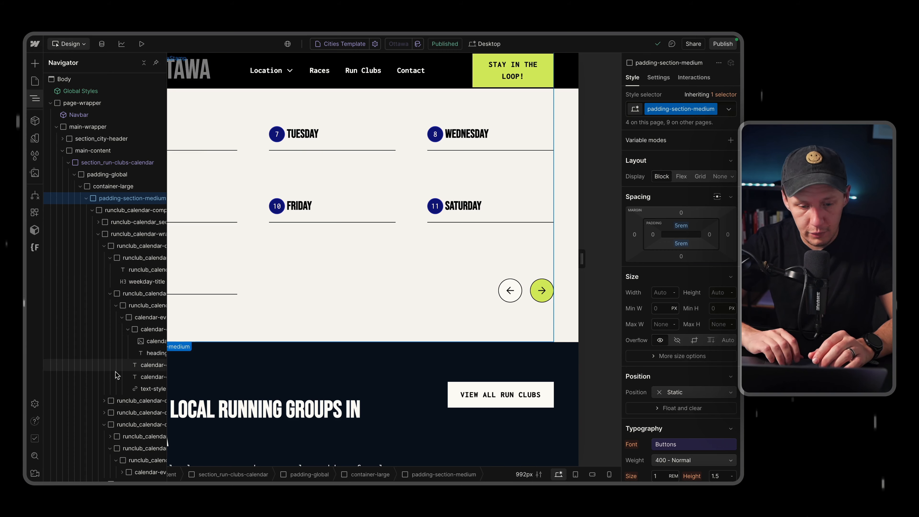
scroll(117, 375, down, 5)
scroll(116, 375, down, 3)
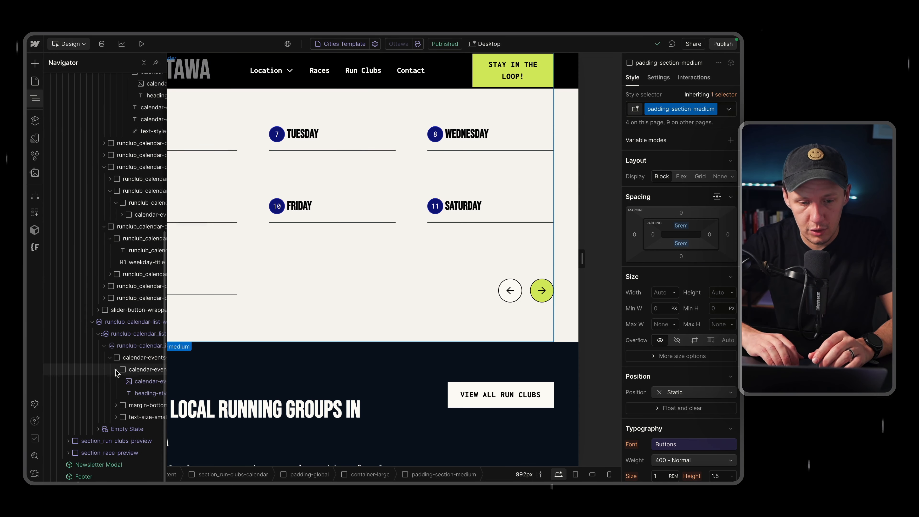
click(124, 327)
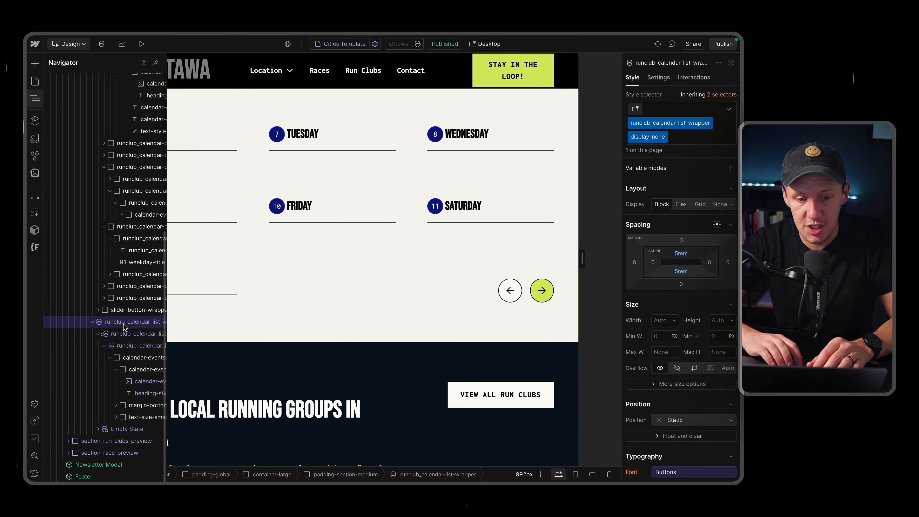
click(39, 102)
scroll(297, 188, up, 4)
scroll(297, 188, down, 2)
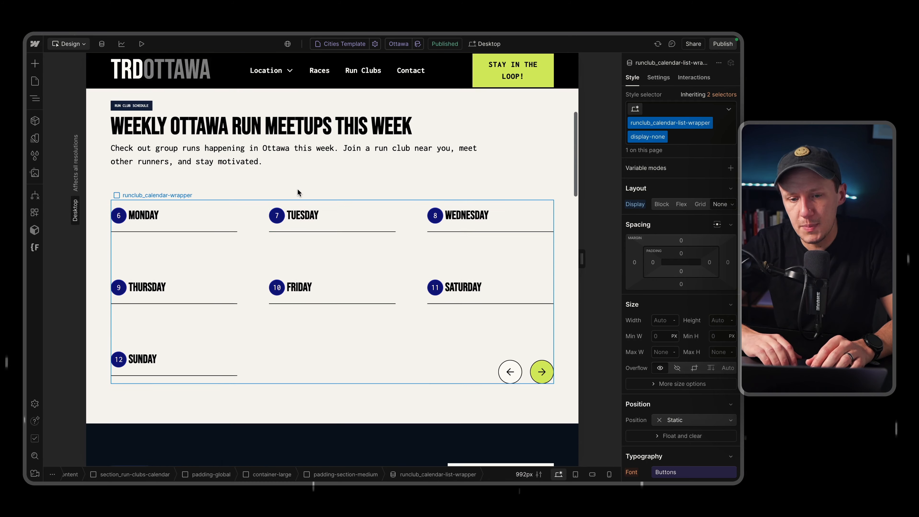
scroll(298, 191, down, 2)
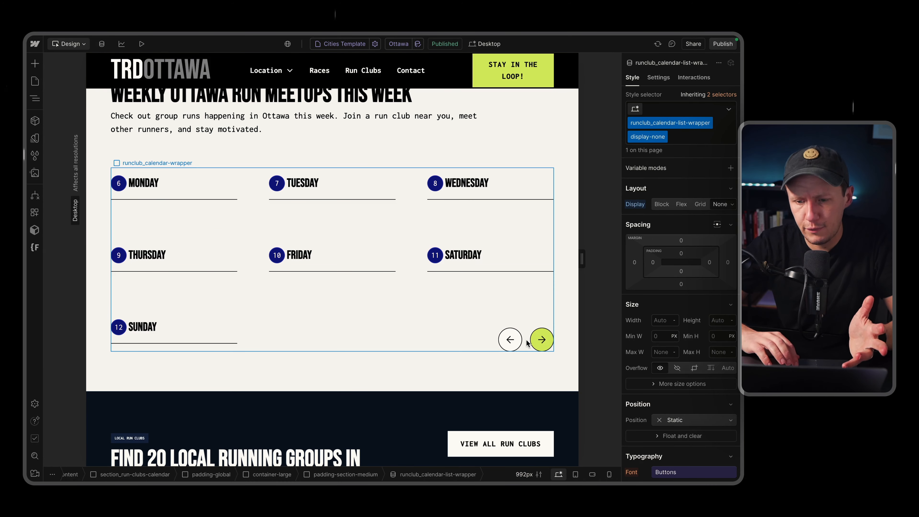
Switch to the ChatGPT script conversation and start a follow-up message with the line "i have another addition:" and a blank line.
mouse_move(29, 194)
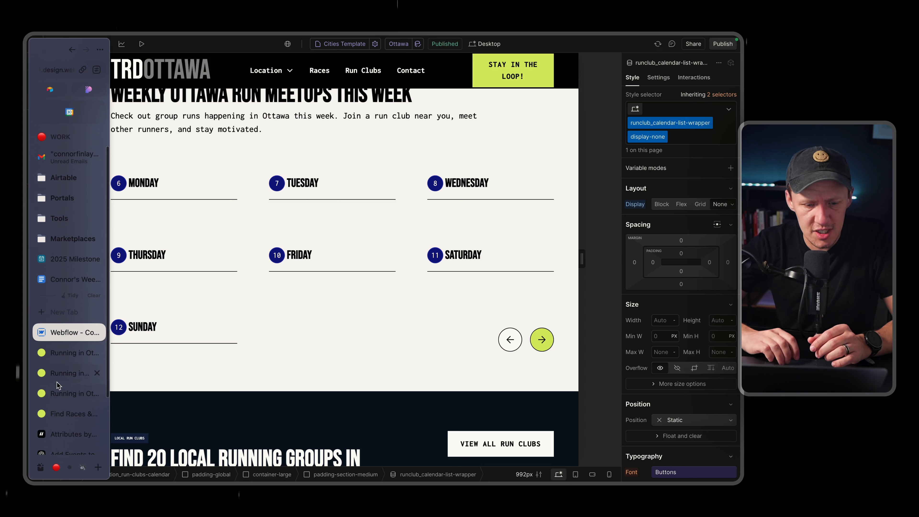
scroll(58, 385, down, 2)
click(63, 386)
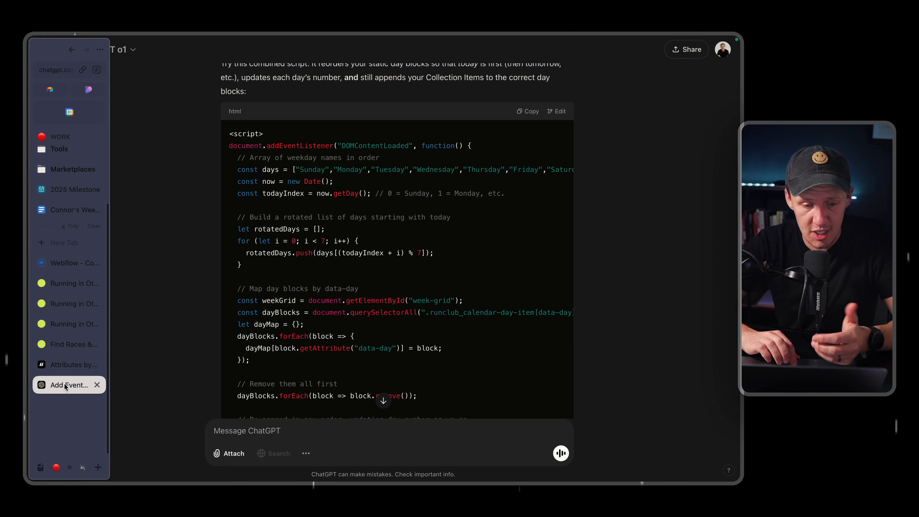
scroll(266, 432, down, 5)
click(266, 433)
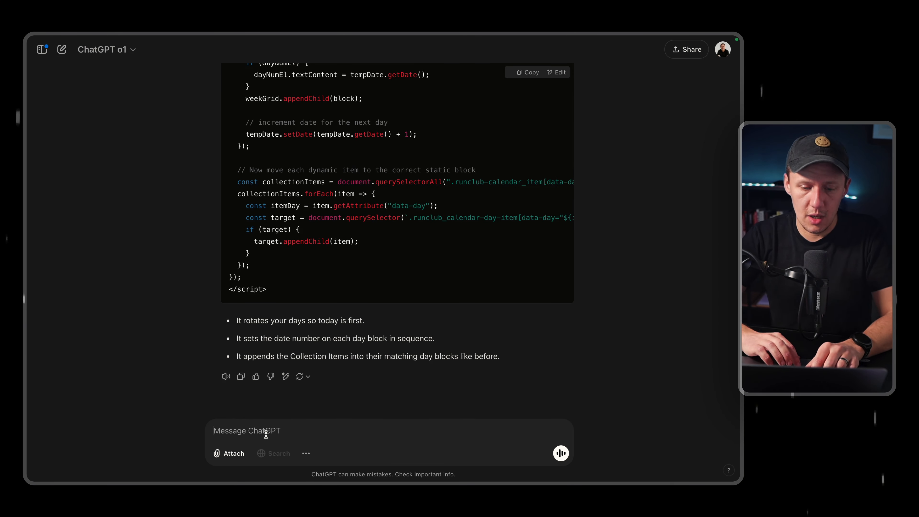
text(i have another add)
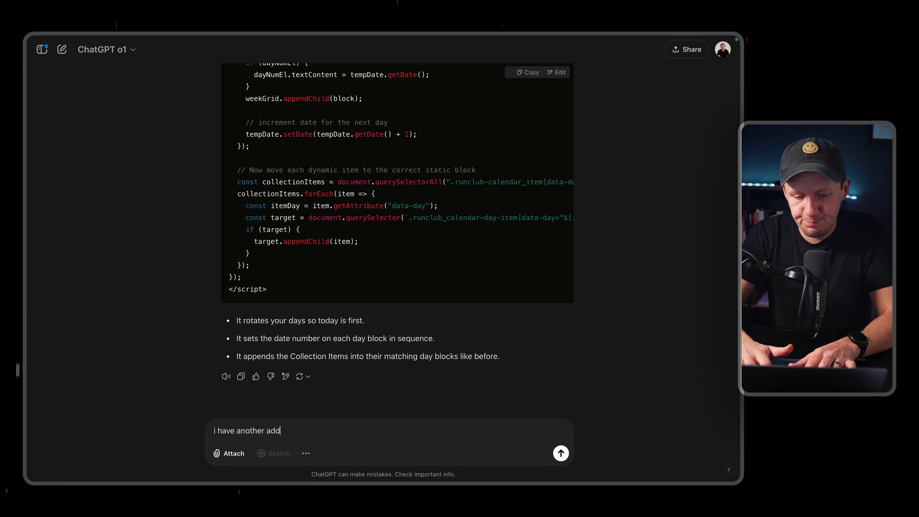
text(ition:)
key(shift+Return)
key(shift+Return)
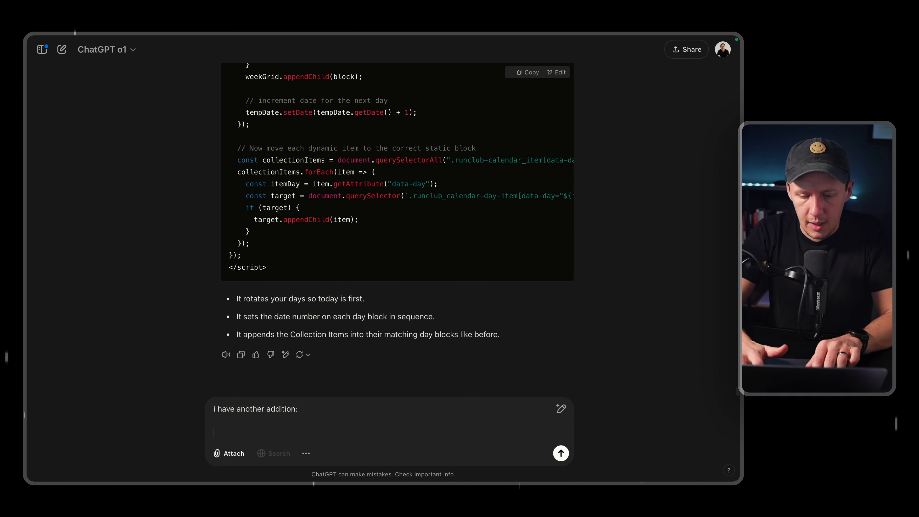
Write in the message "i only want to display three days at a time - starting with today (i.e. friday, saturday, sunday)".
text(i only want to d)
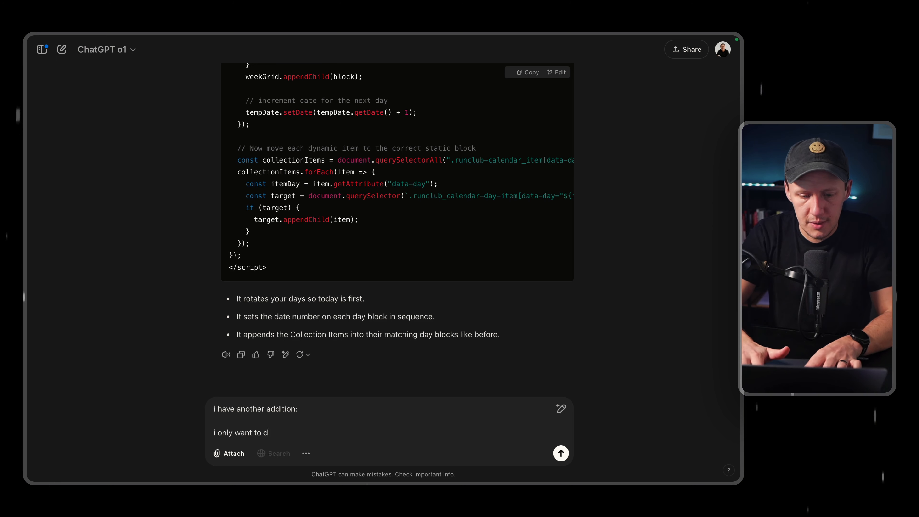
text(isplay three days at a time - starting with)
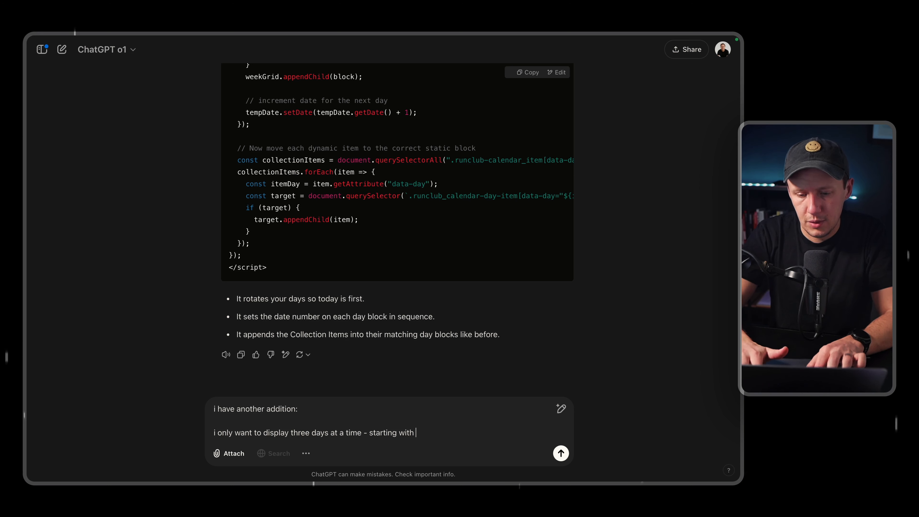
text((i.e)
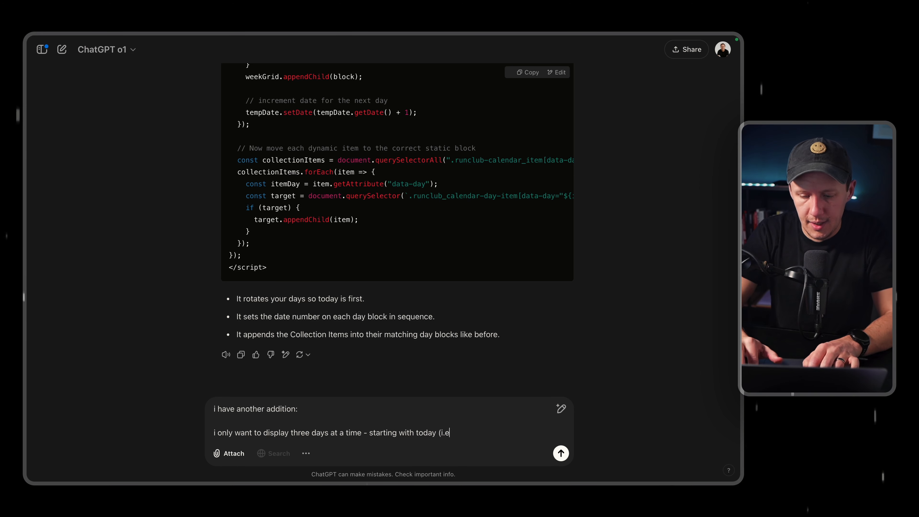
text(. friday, saturday, sunday)
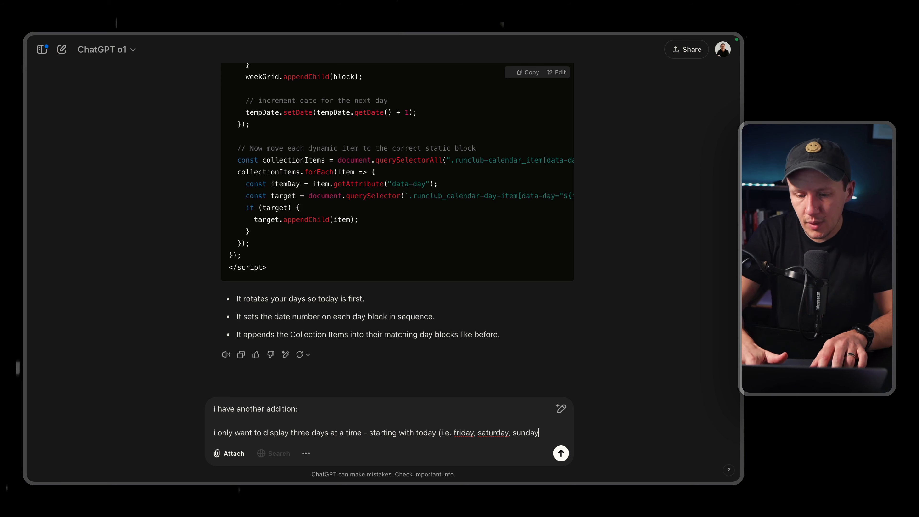
text() and th)
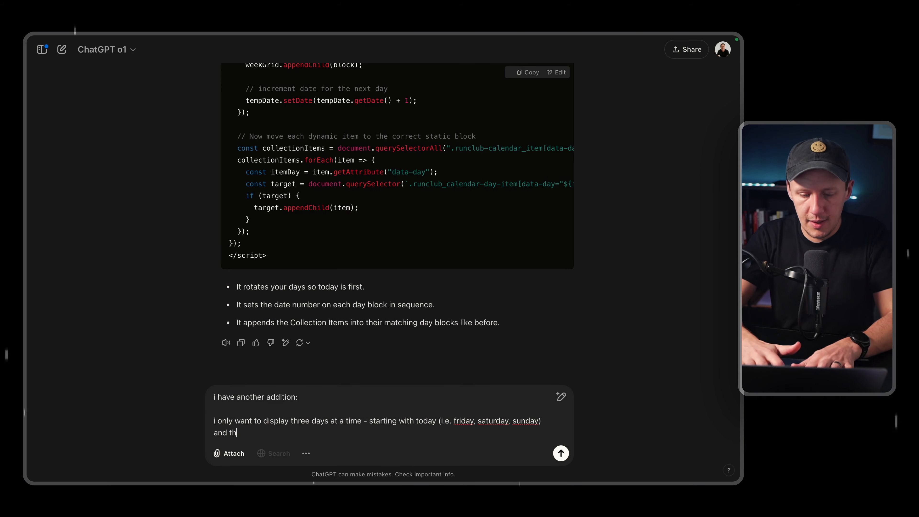
text(en i want )
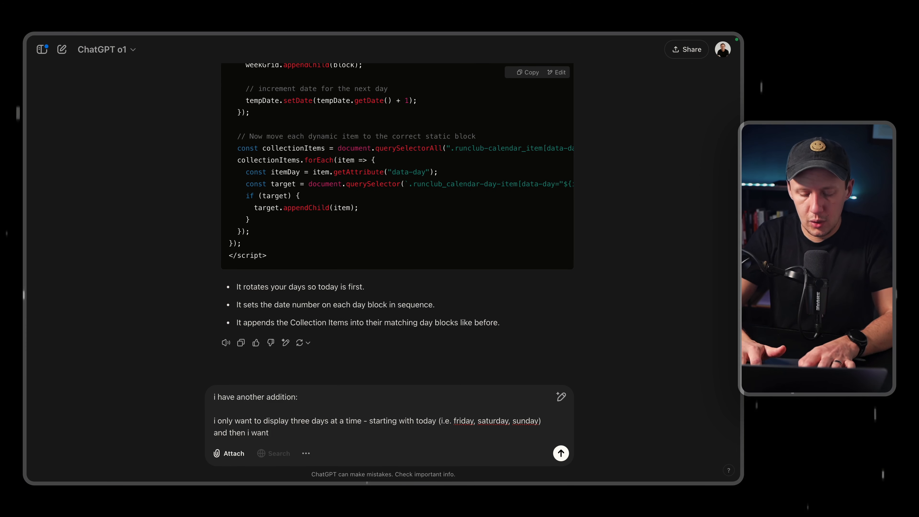
text(to use a slider)
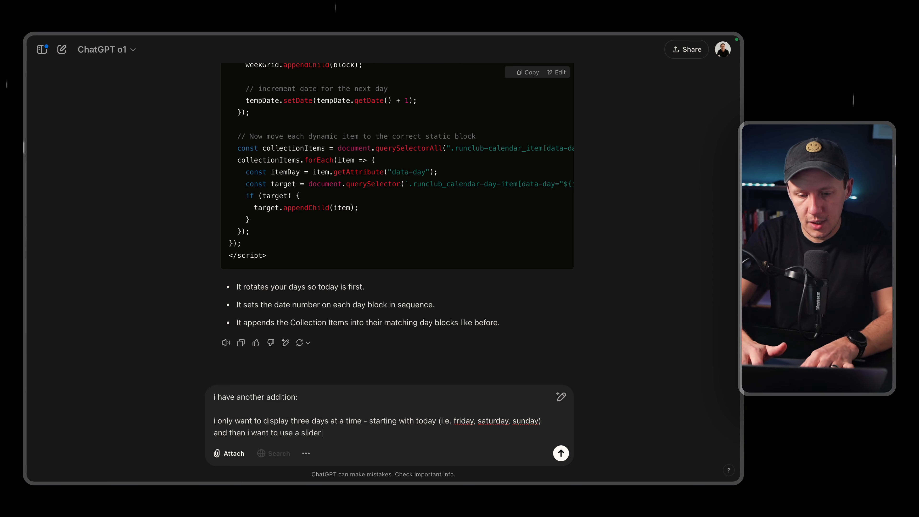
text( to allow the web )
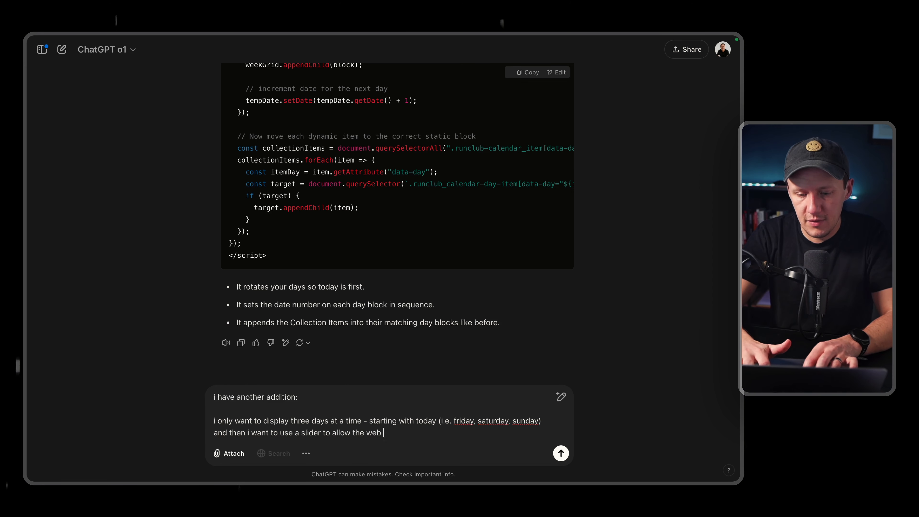
text(visitor )
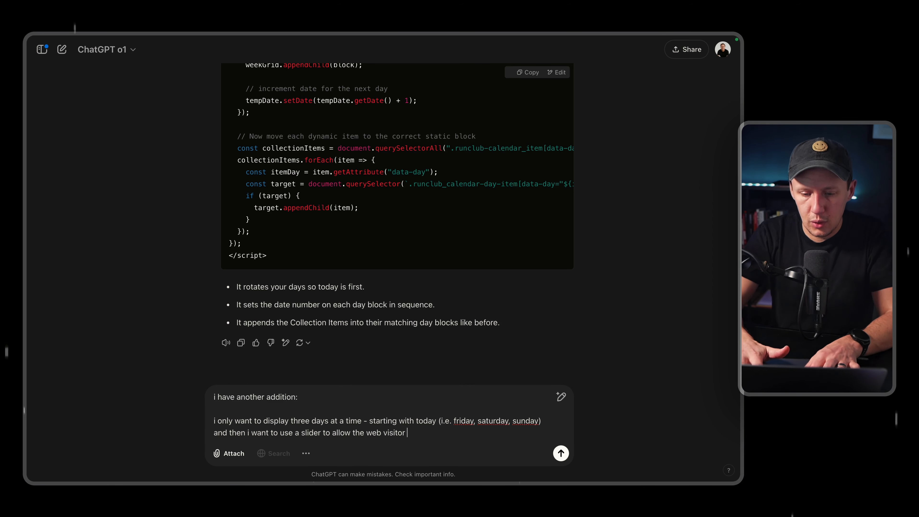
text(to move)
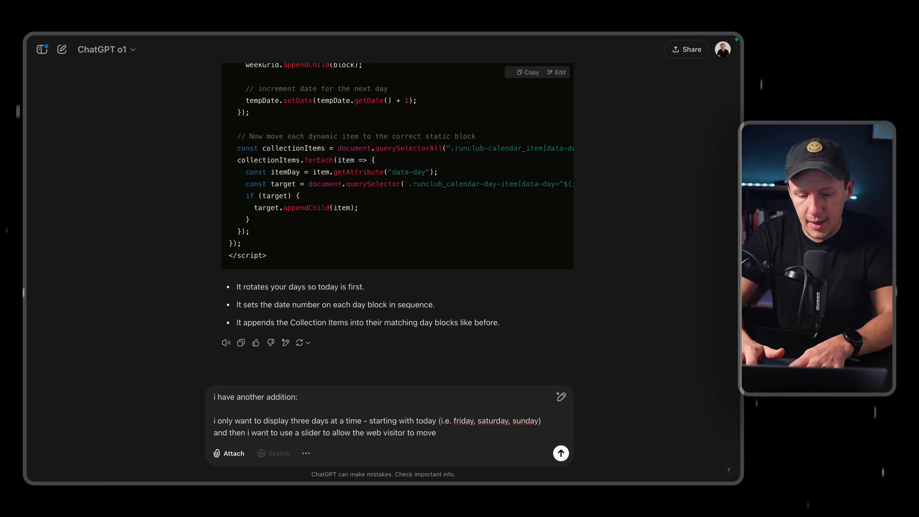
text( up and down days.)
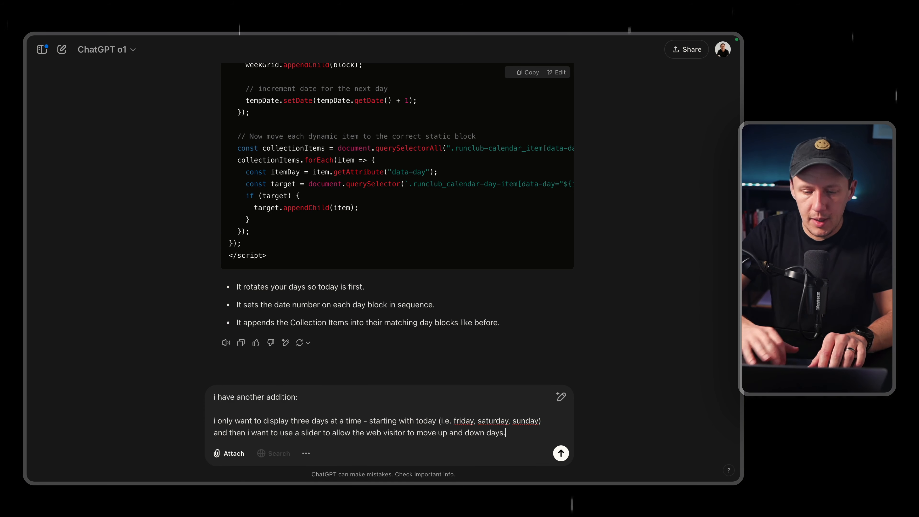
Switch to the Webflow Designer and select the calendar's green next arrow to check its class name.
mouse_move(29, 299)
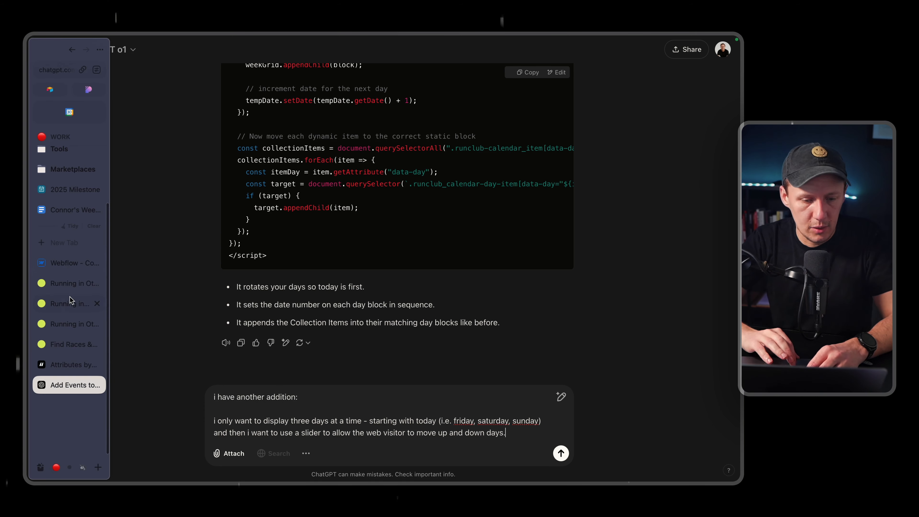
click(77, 264)
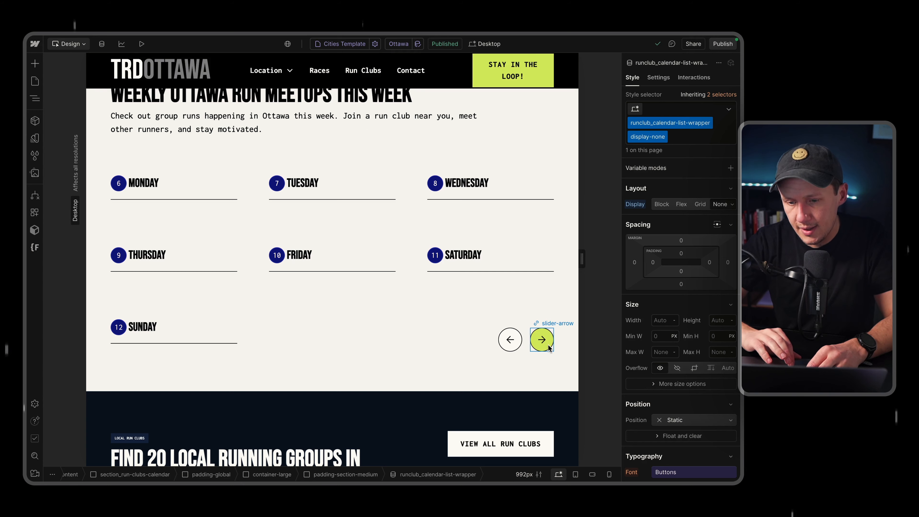
click(547, 346)
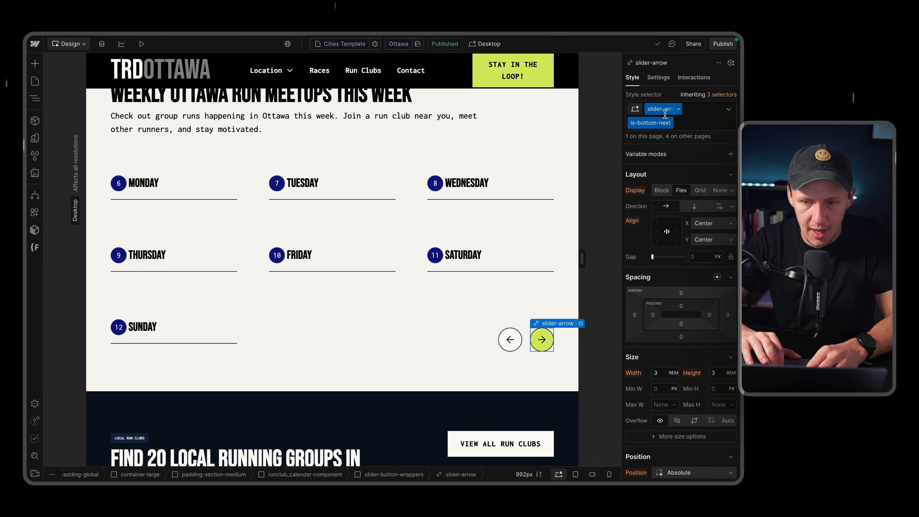
mouse_move(27, 362)
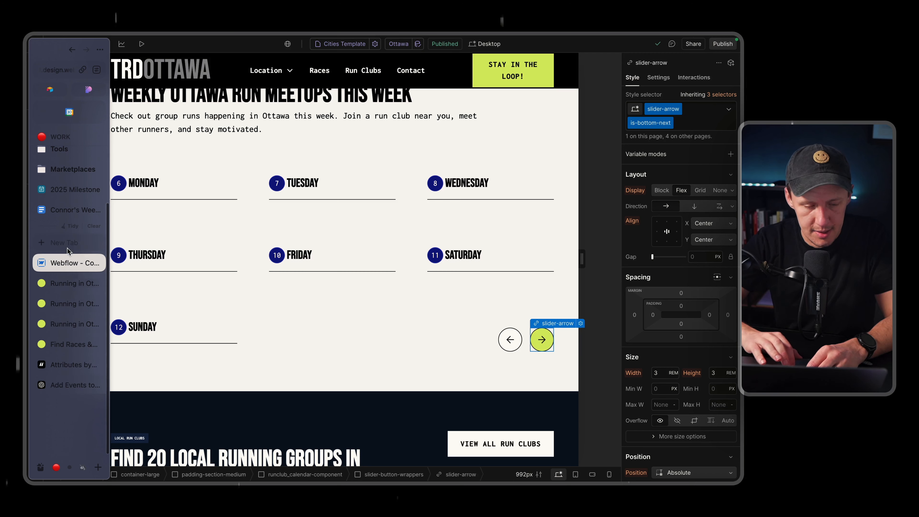
Return to ChatGPT, add "I have already added to slider buttons with the class name of "slider-arrow"" to the message and send it.
click(69, 365)
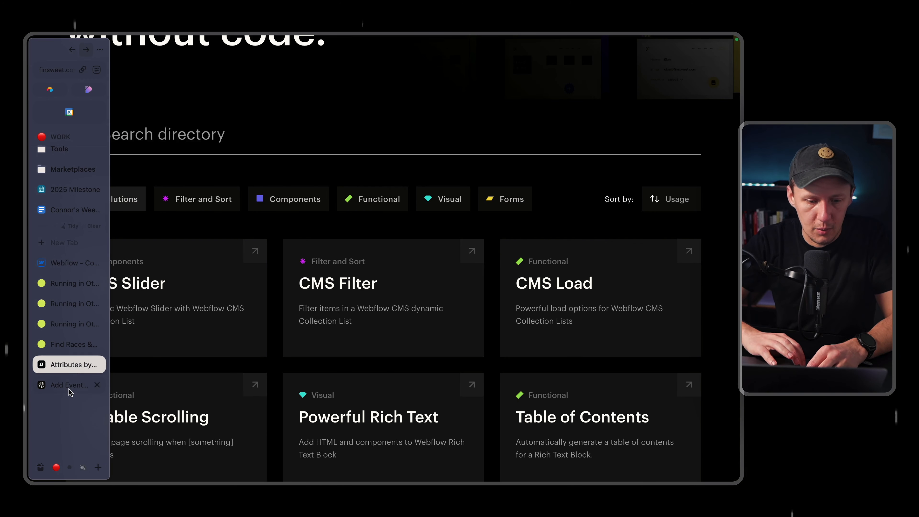
click(69, 387)
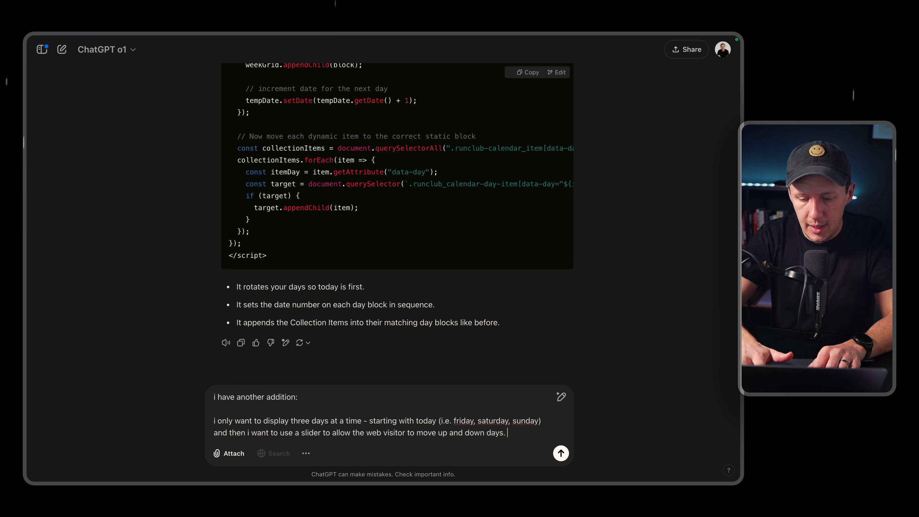
text(ready)
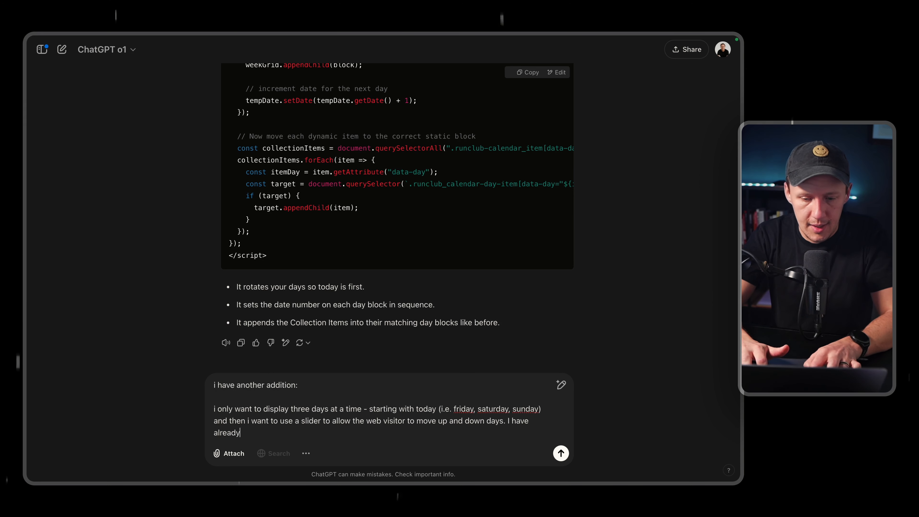
text( added to slider bu)
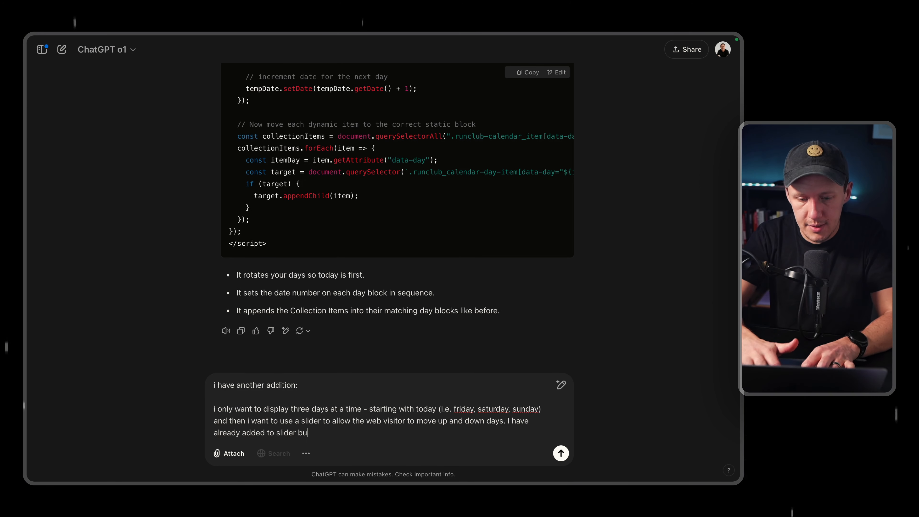
text(ttons with the class name of "slider-arrow)
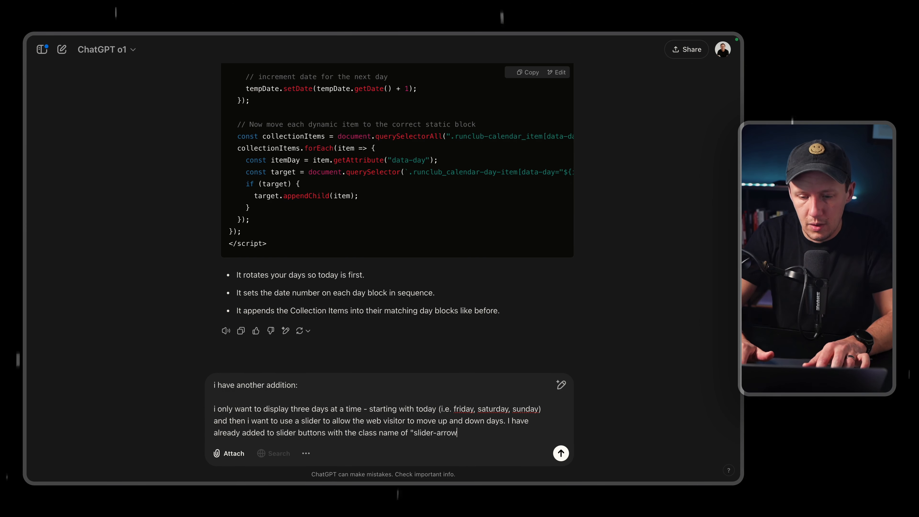
click(560, 454)
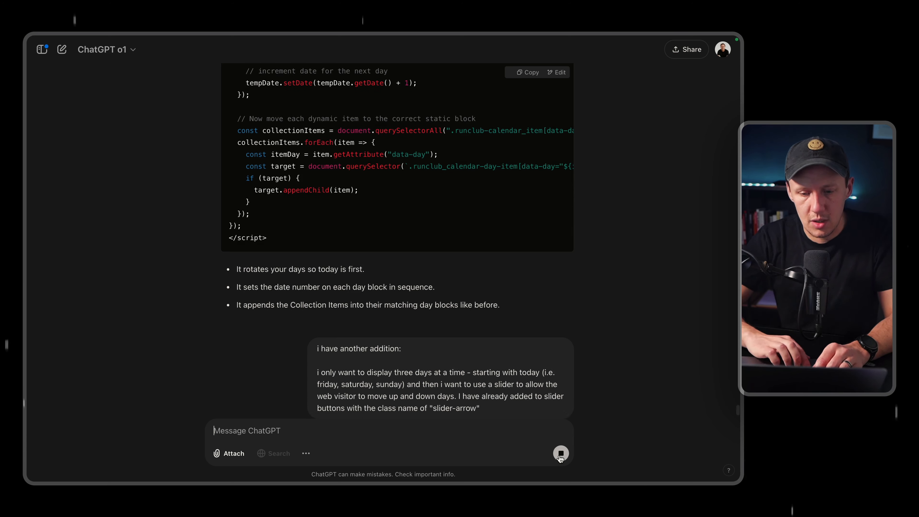
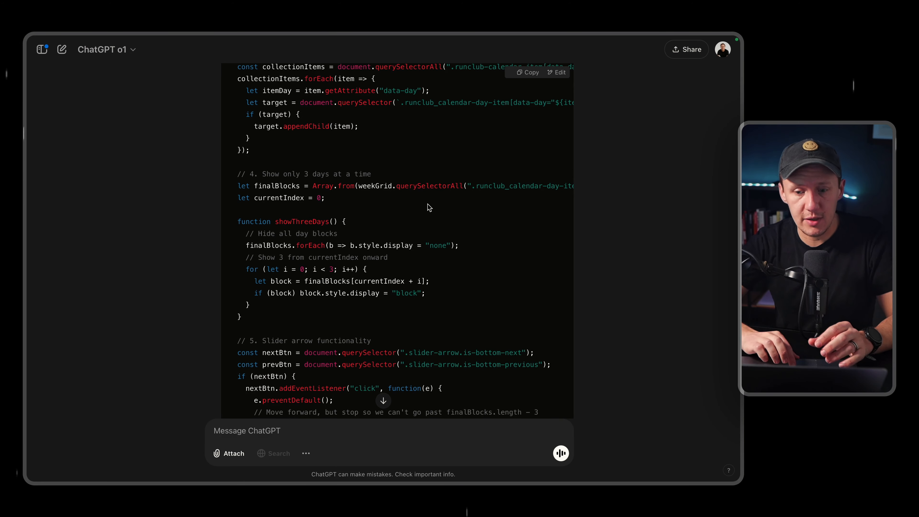
Look through the rest of the generated three-day slider script and copy the complete code block.
scroll(429, 207, down, 10)
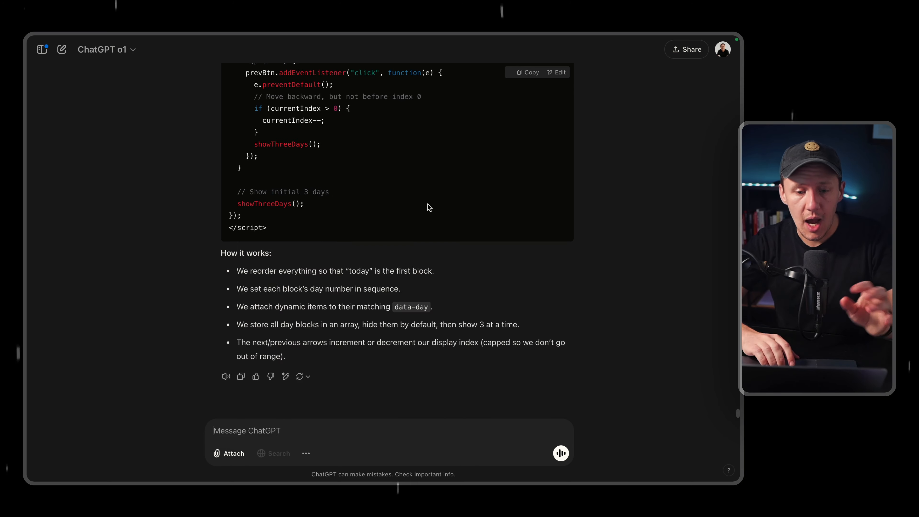
scroll(429, 207, up, 2)
click(523, 74)
Switch to the Webflow Designer, replace the Cities Template's Before </body> tag code with the copied script and save the page settings.
mouse_move(7, 267)
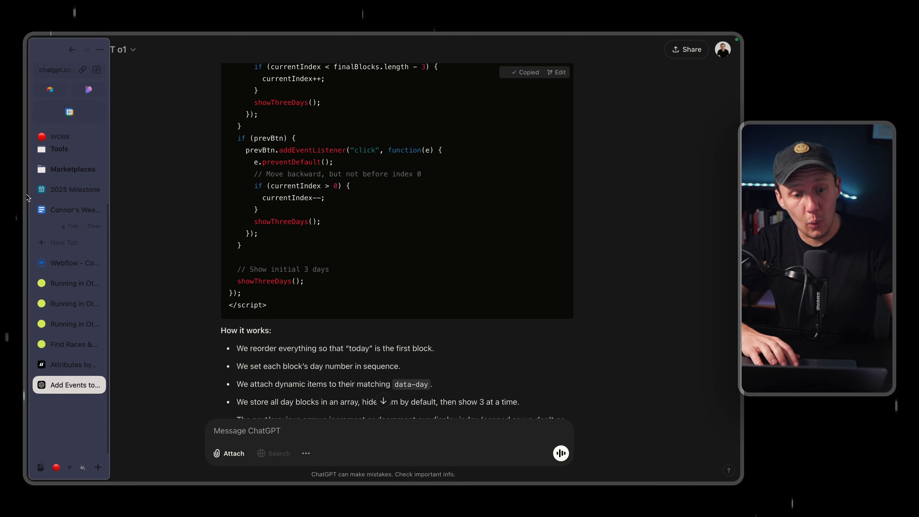
click(67, 267)
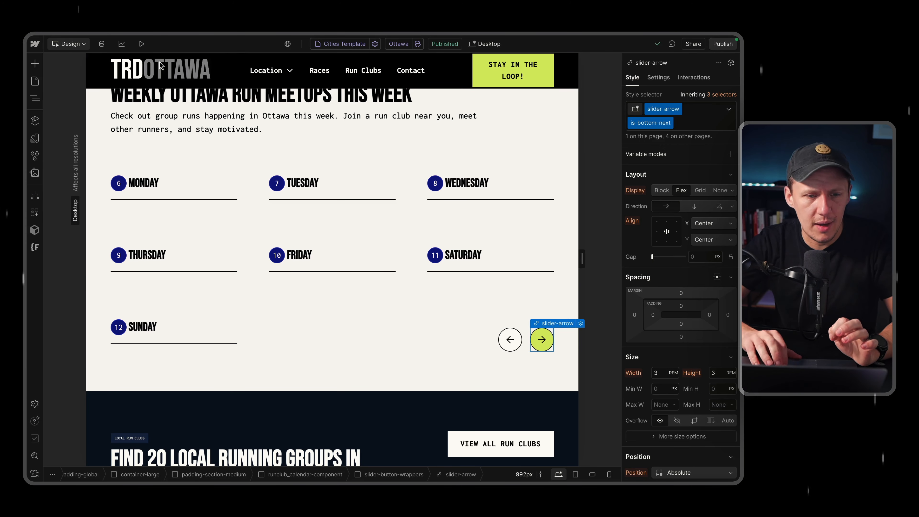
click(35, 82)
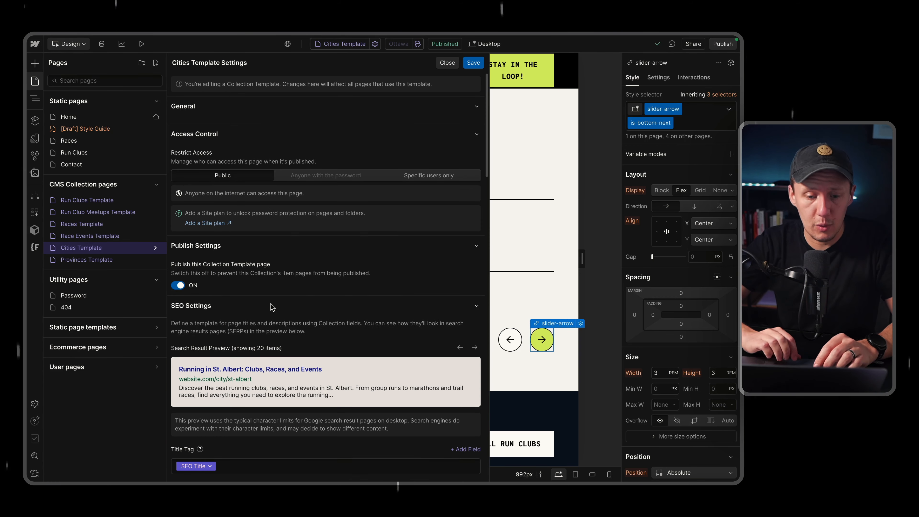
scroll(271, 311, down, 15)
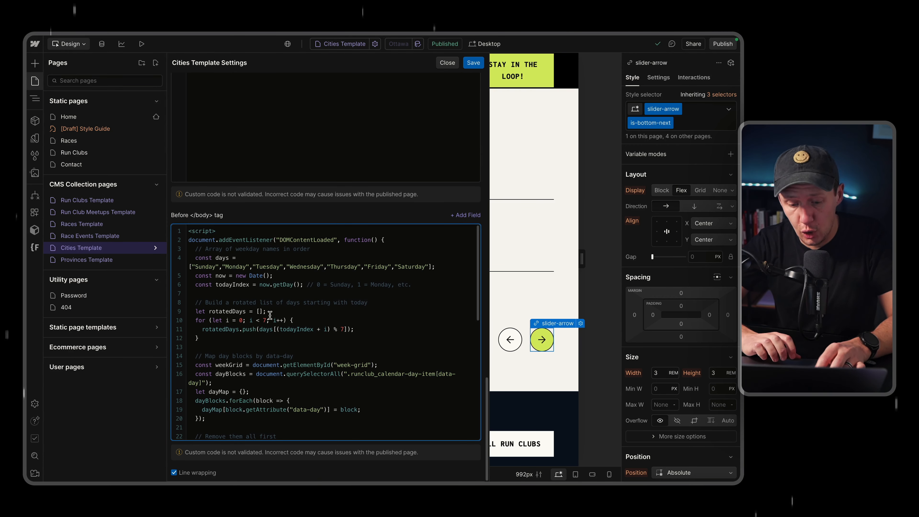
scroll(270, 315, down, 15)
click(473, 63)
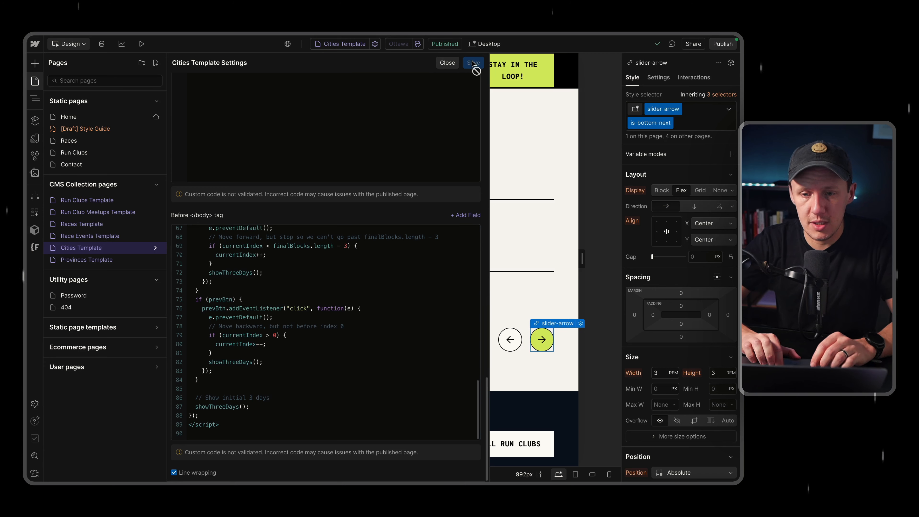
click(38, 86)
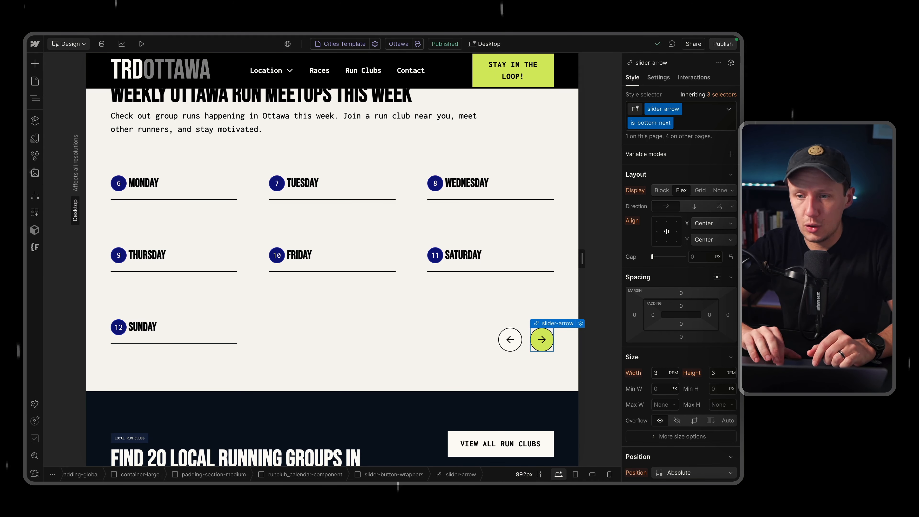
Publish the site and open the live Ottawa page.
click(719, 44)
click(678, 185)
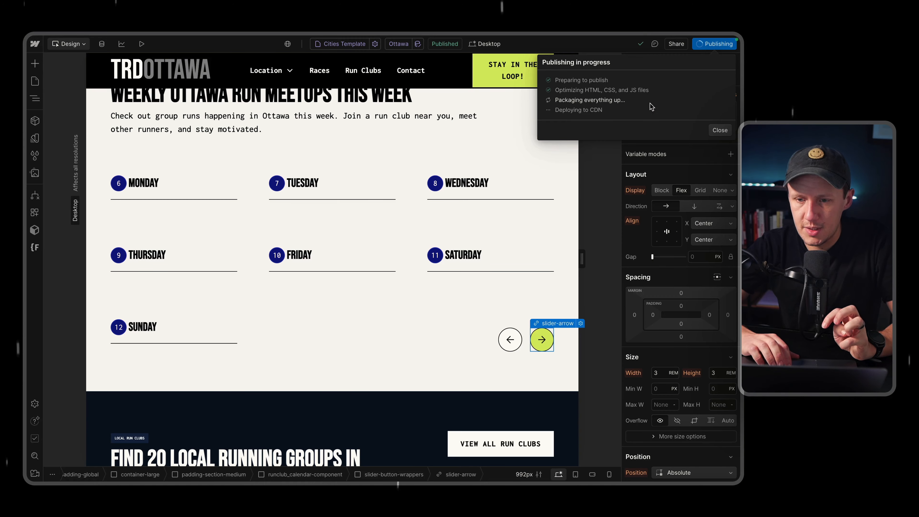
click(659, 90)
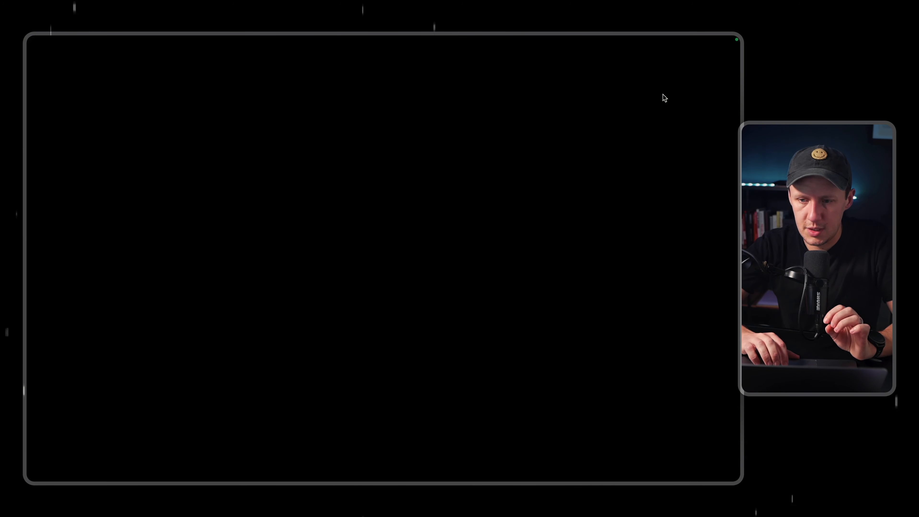
Check the three-day calendar on the live Ottawa page and advance it by two days to start on Sunday.
scroll(376, 353, down, 10)
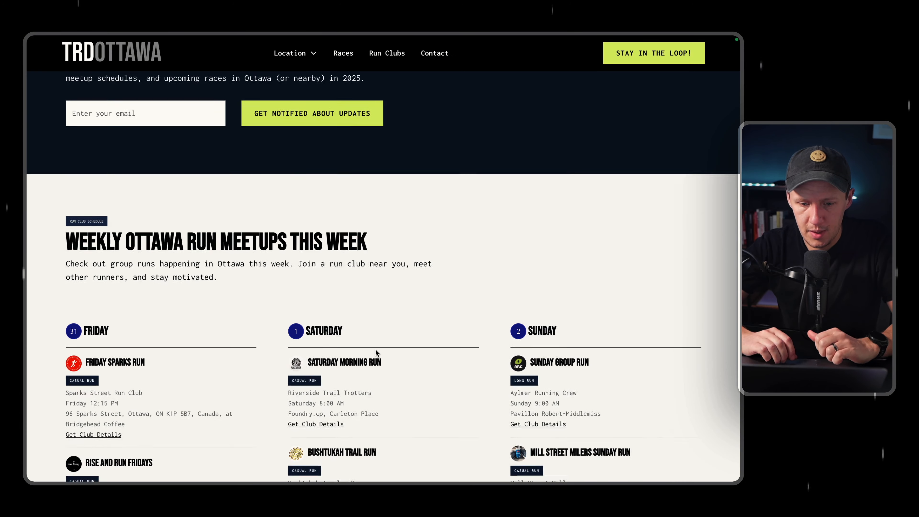
scroll(375, 353, down, 10)
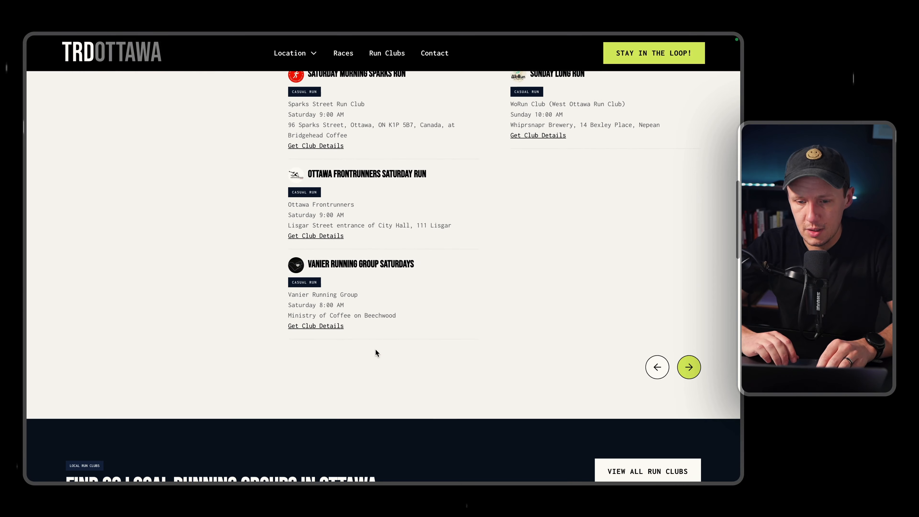
click(688, 369)
scroll(690, 370, up, 3)
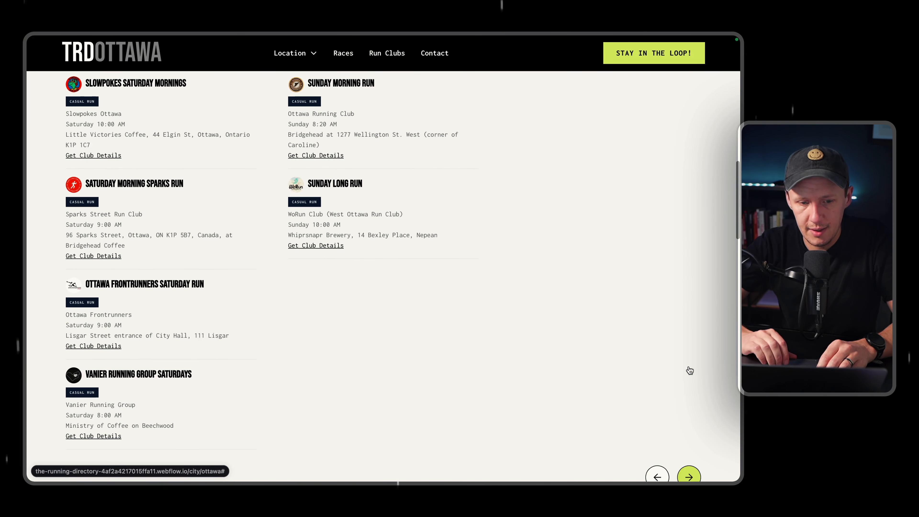
scroll(689, 371, down, 2)
click(695, 413)
scroll(525, 292, up, 10)
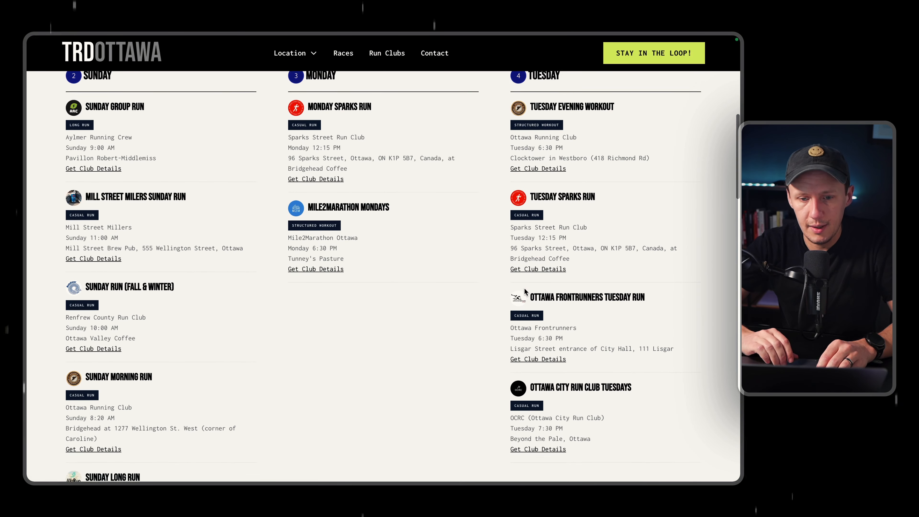
Advance the Ottawa calendar two more days to Tuesday through Thursday, checking the listed runs after each move.
scroll(482, 141, down, 8)
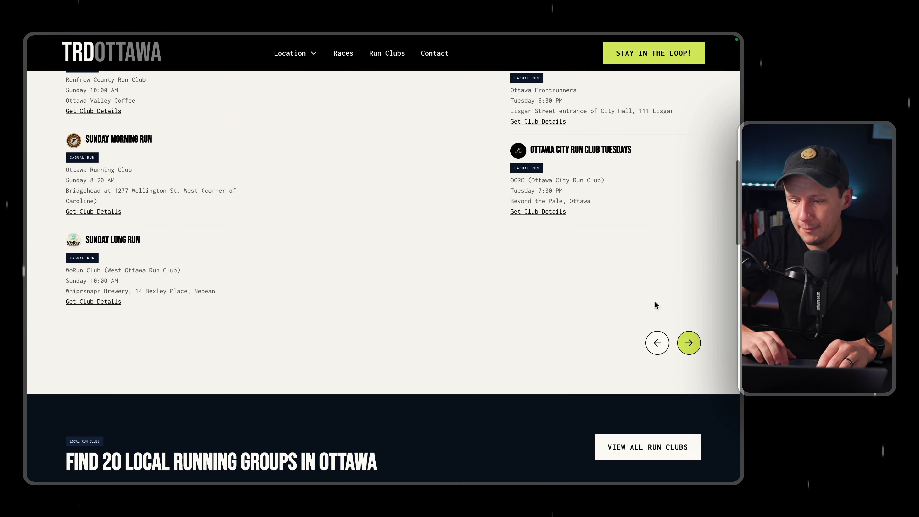
click(689, 343)
scroll(541, 257, up, 8)
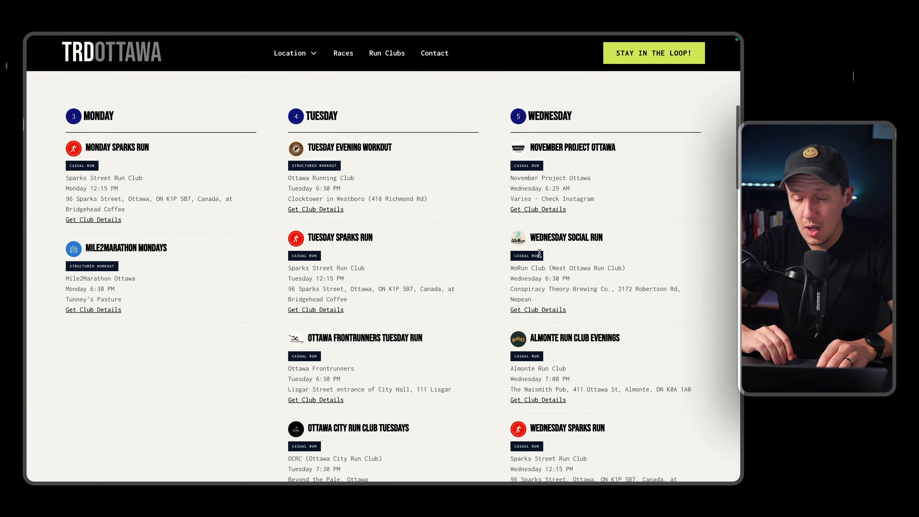
scroll(542, 253, down, 5)
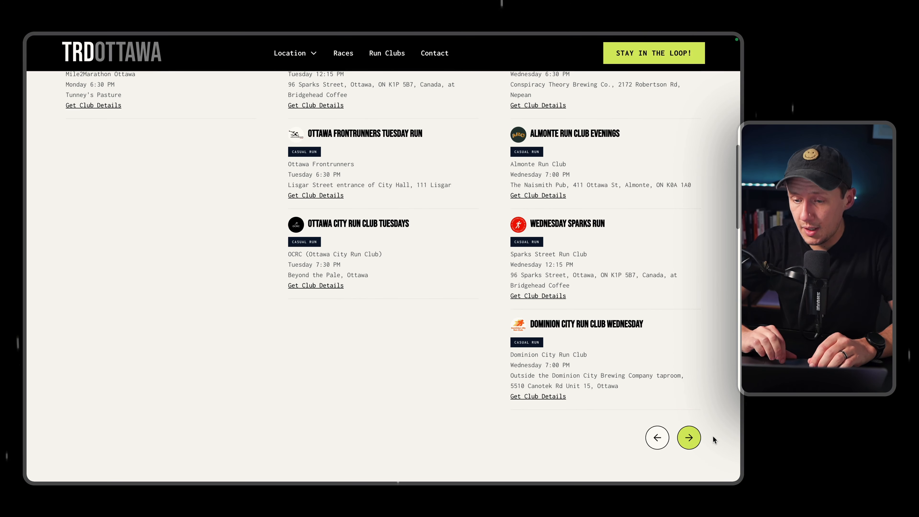
click(689, 437)
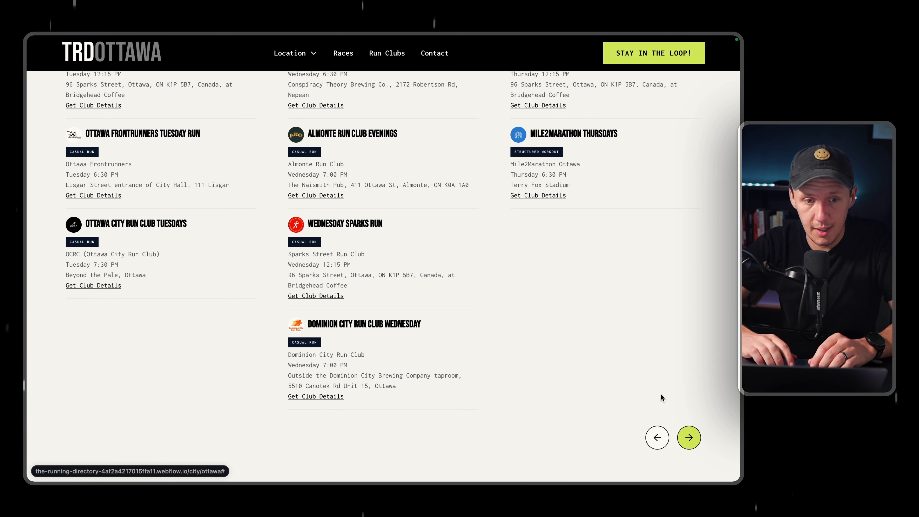
scroll(625, 350, up, 4)
scroll(625, 351, up, 2)
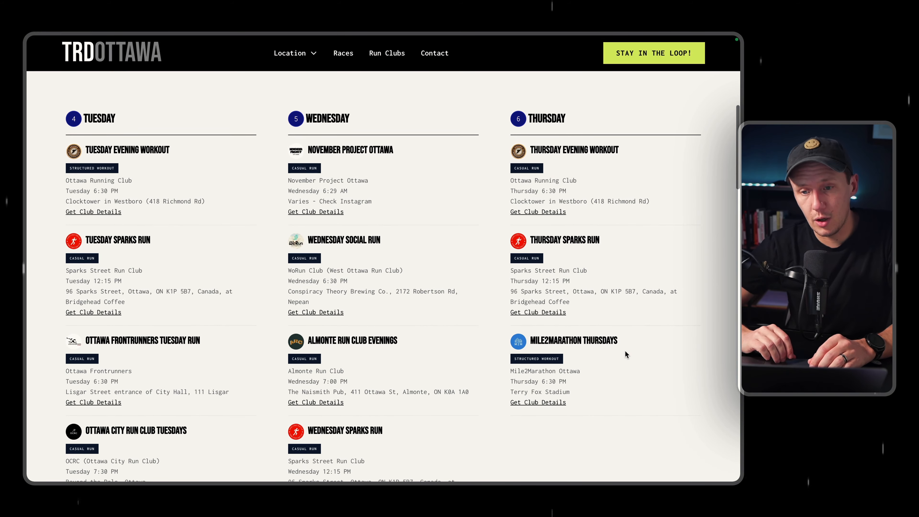
Try to advance the Ottawa calendar past Thursday, and step it back two days to start on Sunday.
scroll(625, 351, down, 10)
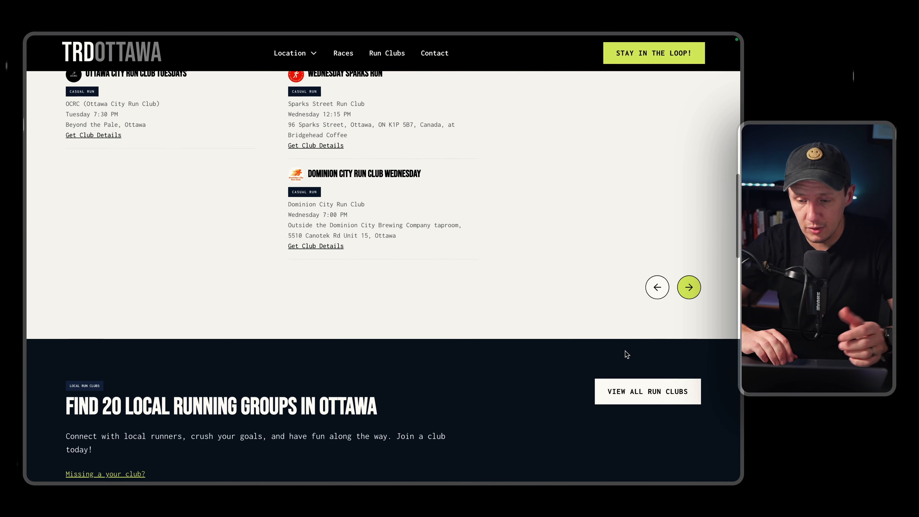
scroll(625, 351, up, 1)
click(689, 312)
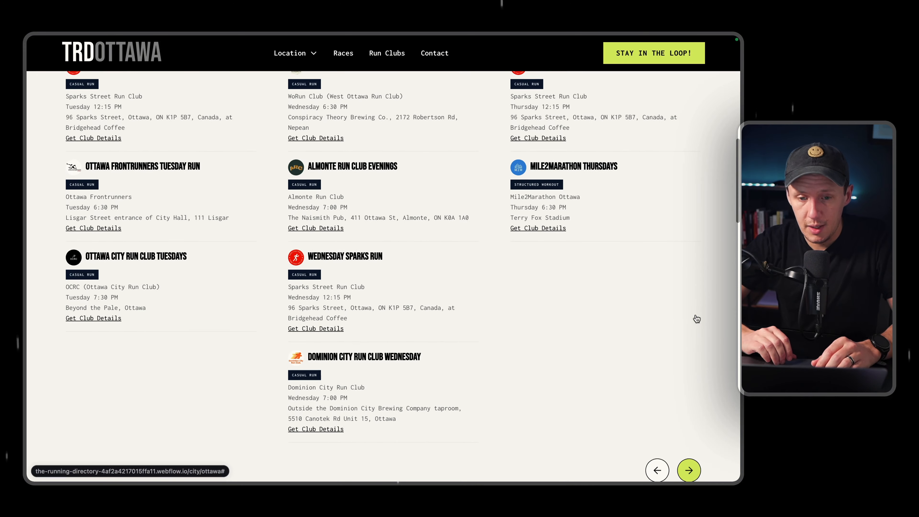
scroll(695, 318, down, 1)
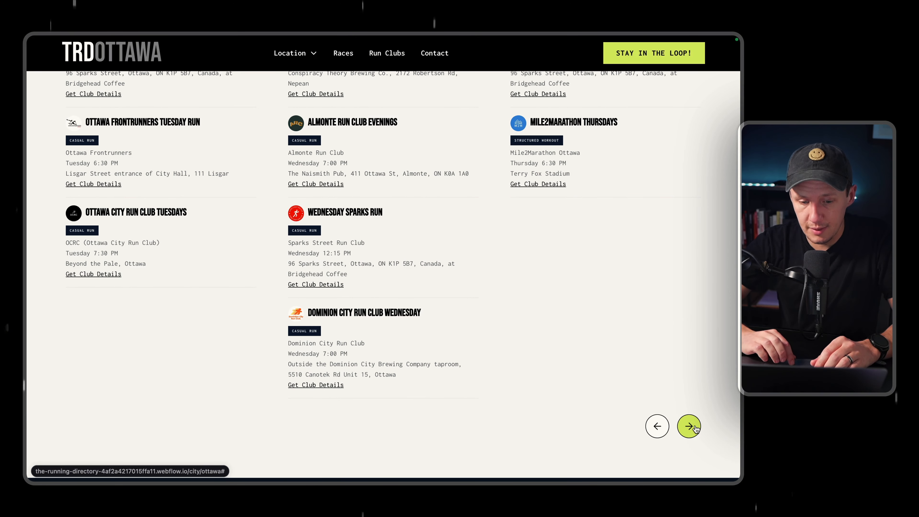
click(656, 427)
click(656, 426)
scroll(655, 425, up, 8)
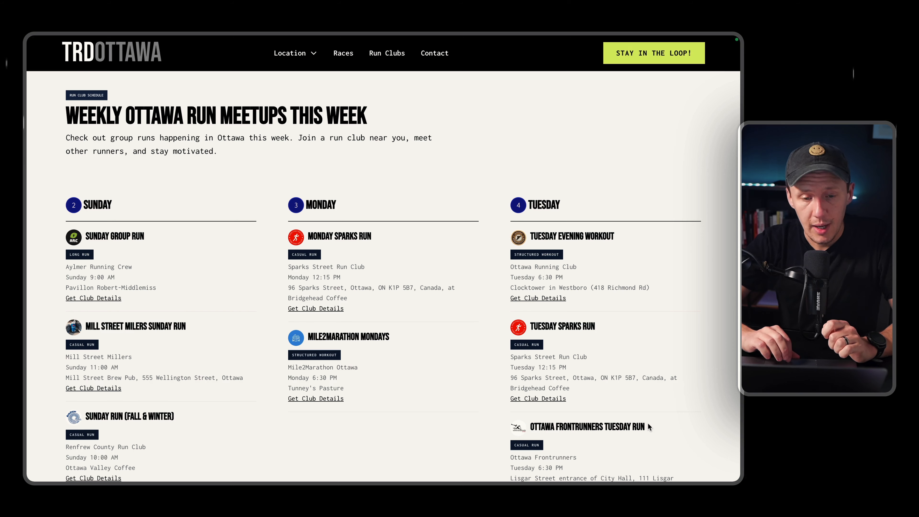
Open the live running directory site in a new tab and go to its Toronto location page.
mouse_move(3, 270)
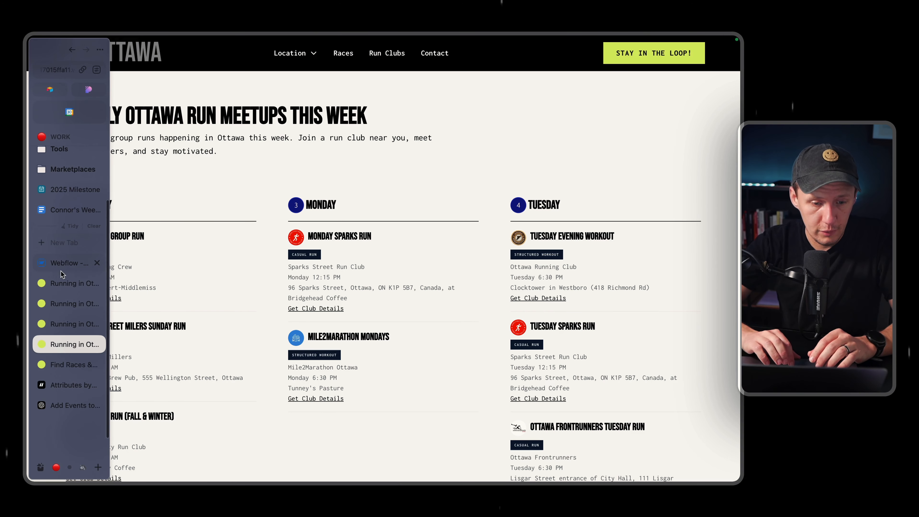
key(super+t)
text(theru)
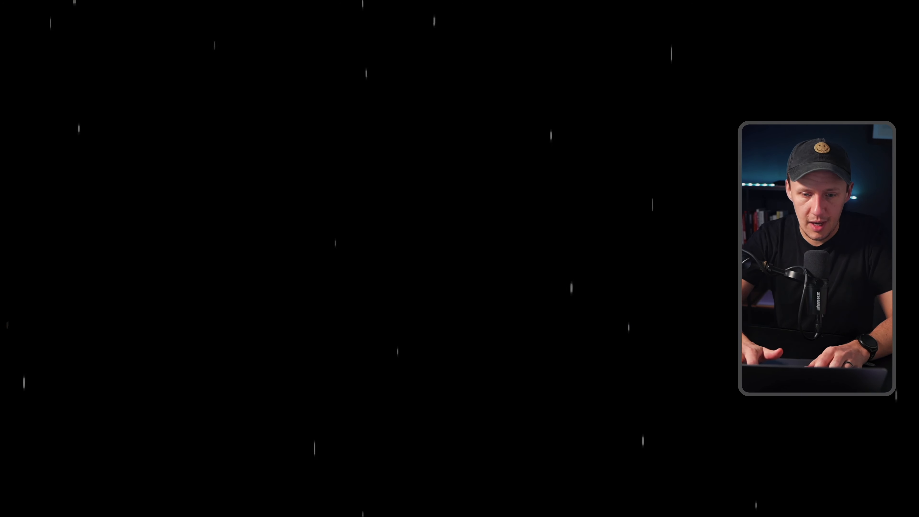
key(Return)
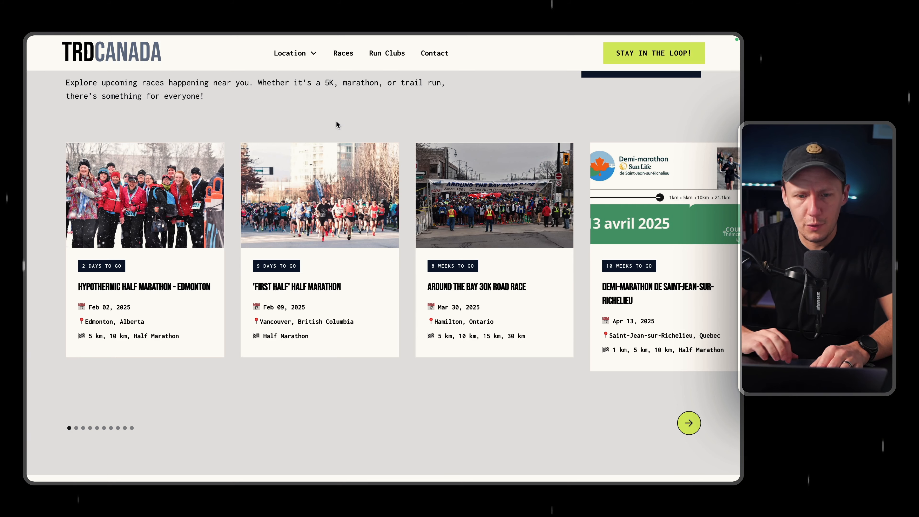
click(294, 54)
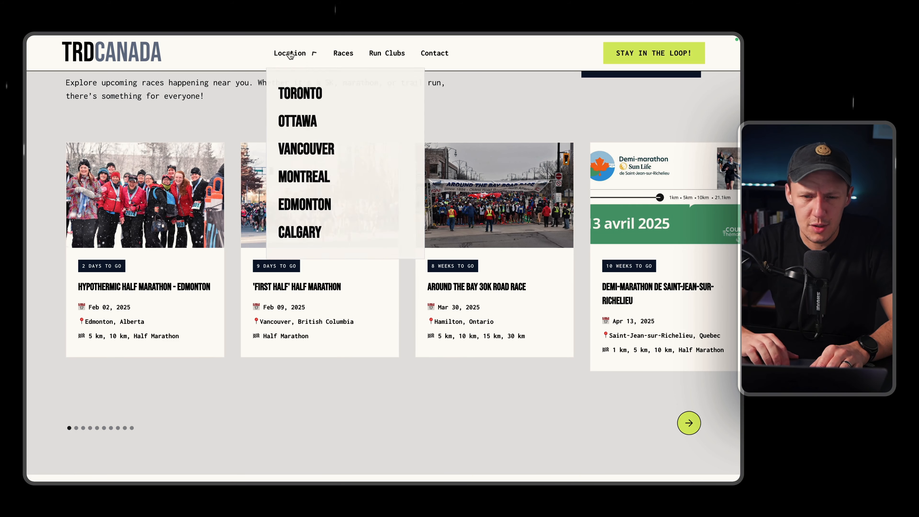
click(296, 87)
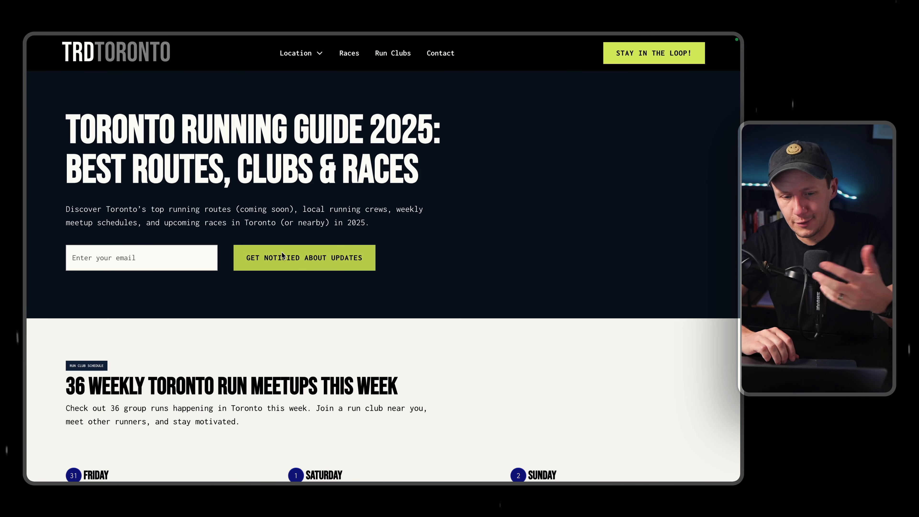
Expand the hidden extra events under Friday and Saturday in the Toronto calendar and look through them.
scroll(281, 251, down, 10)
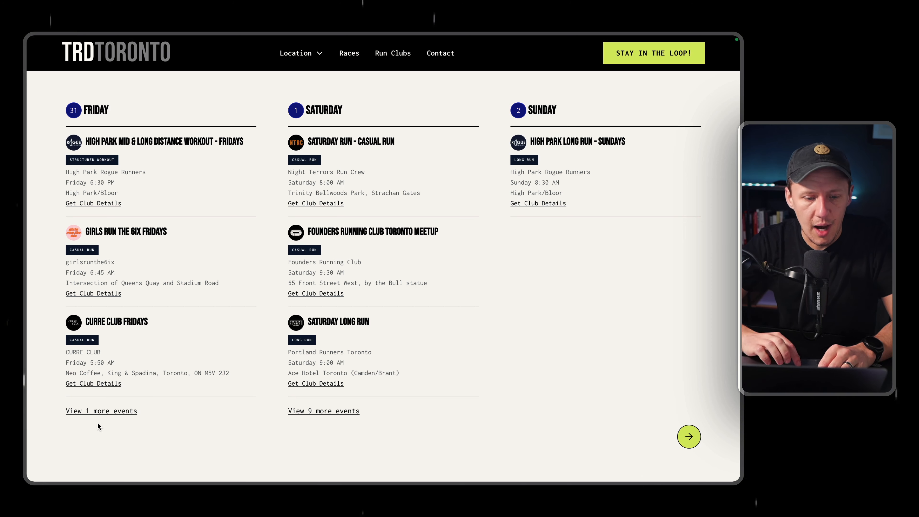
click(103, 413)
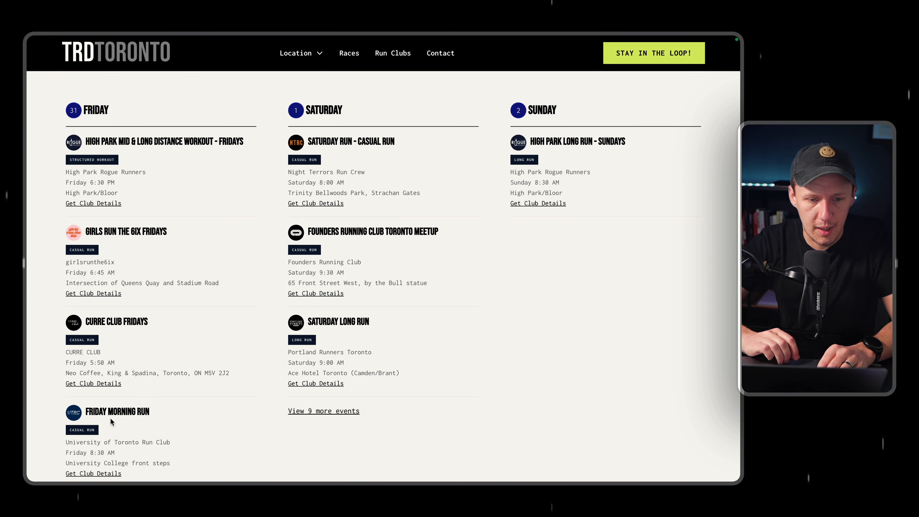
scroll(284, 248, down, 3)
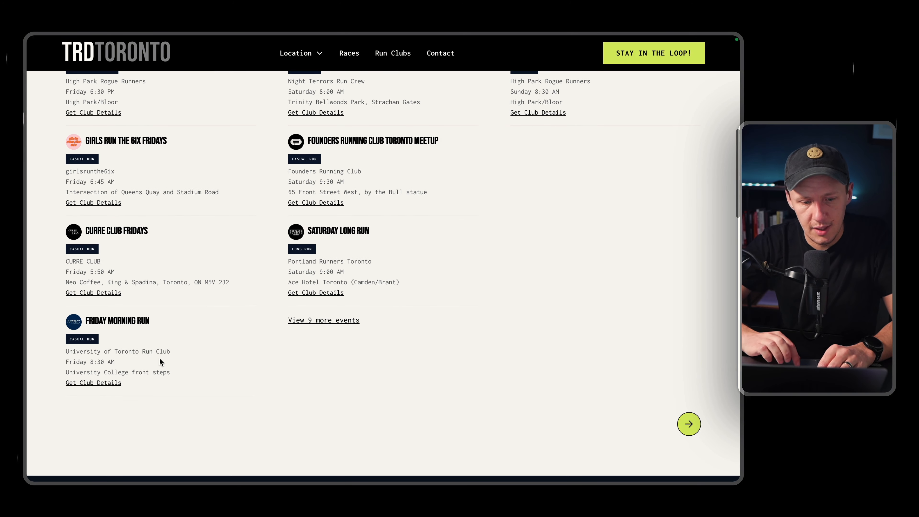
click(318, 320)
scroll(323, 323, down, 15)
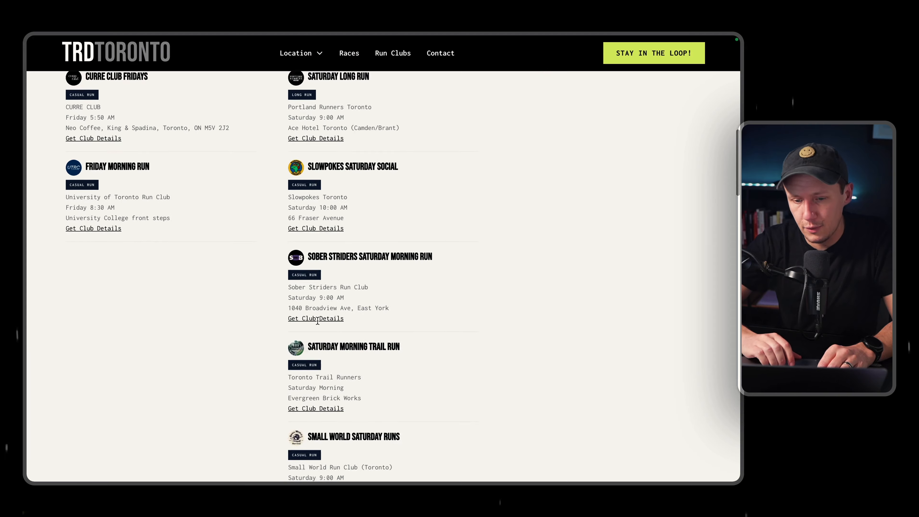
Advance the Toronto calendar to start on Sunday and review its day columns and the page sections below.
click(689, 275)
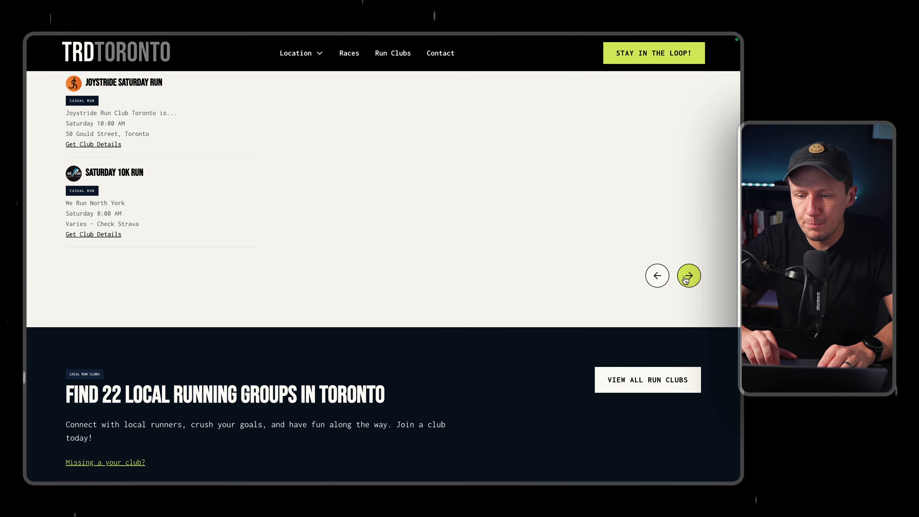
scroll(399, 216, up, 10)
scroll(399, 216, down, 6)
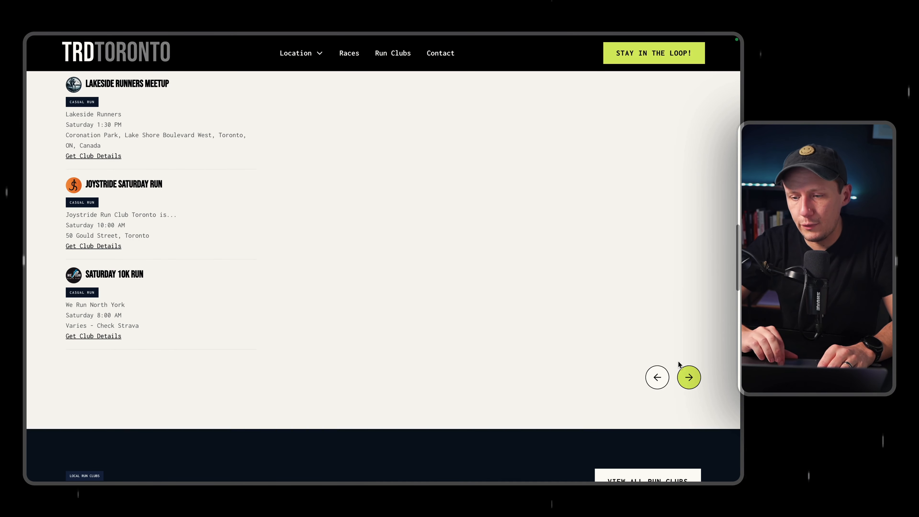
scroll(678, 363, down, 15)
scroll(440, 212, up, 2)
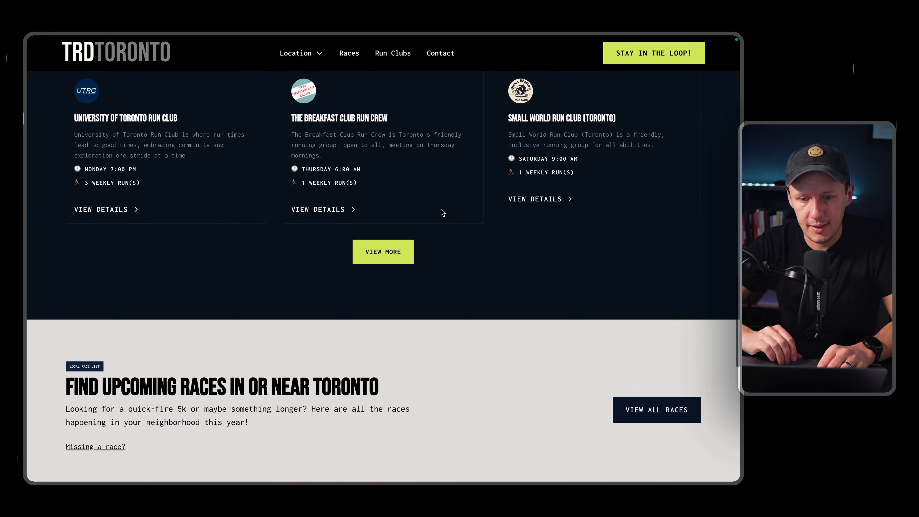
scroll(442, 212, up, 20)
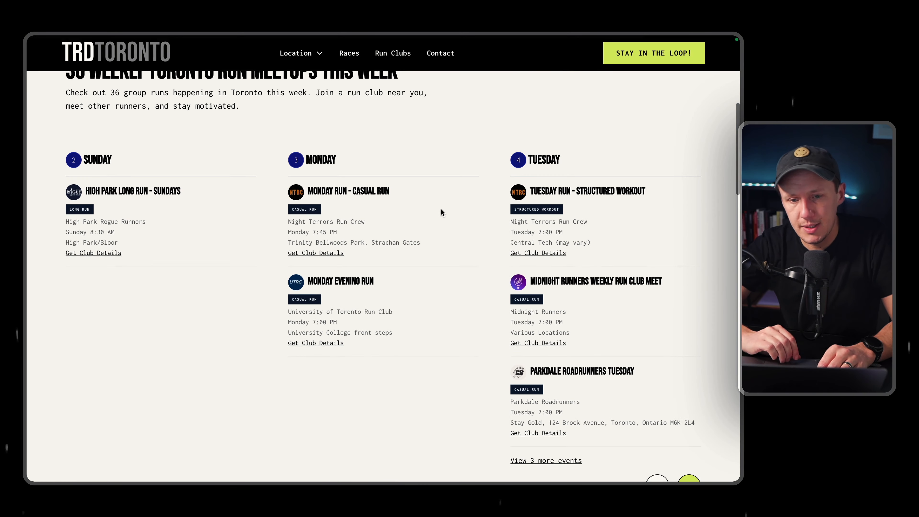
Review the Toronto calendar's day columns, and open the run clubs directory page to look through its club list.
scroll(440, 212, up, 2)
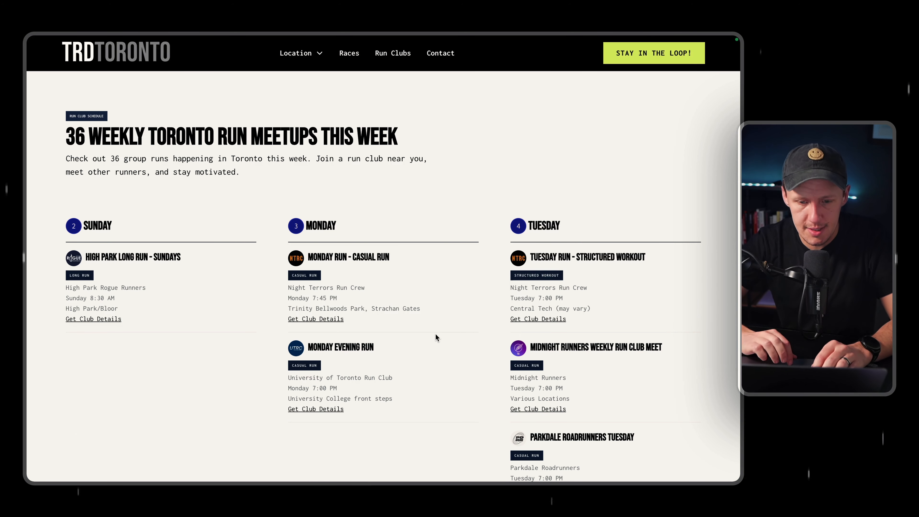
scroll(472, 389, down, 1)
scroll(442, 278, down, 3)
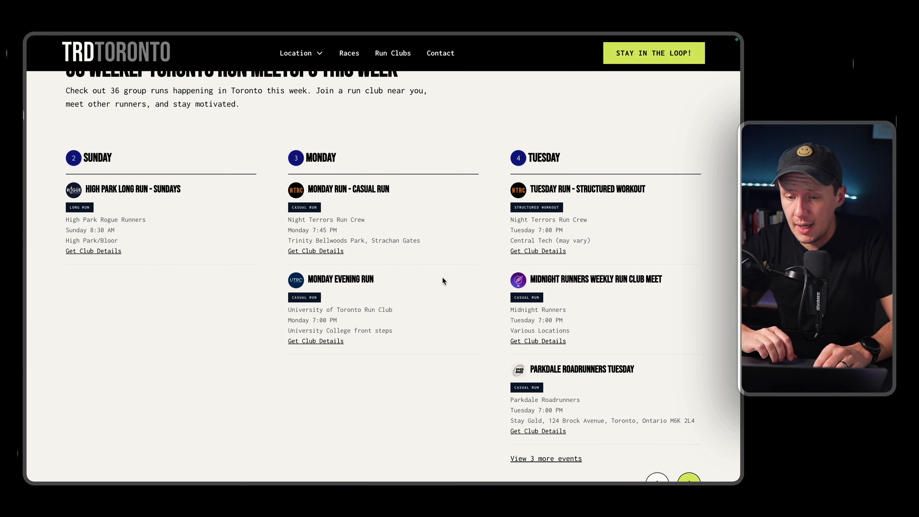
scroll(442, 277, down, 2)
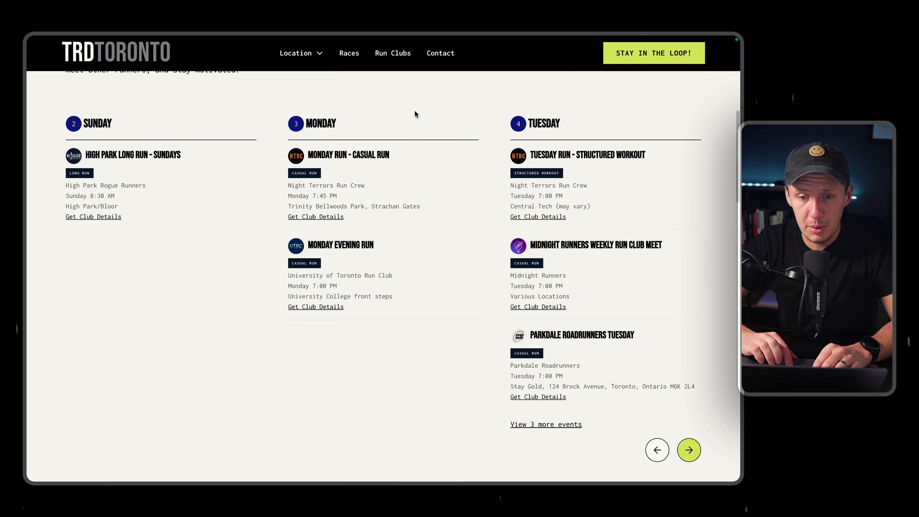
click(398, 59)
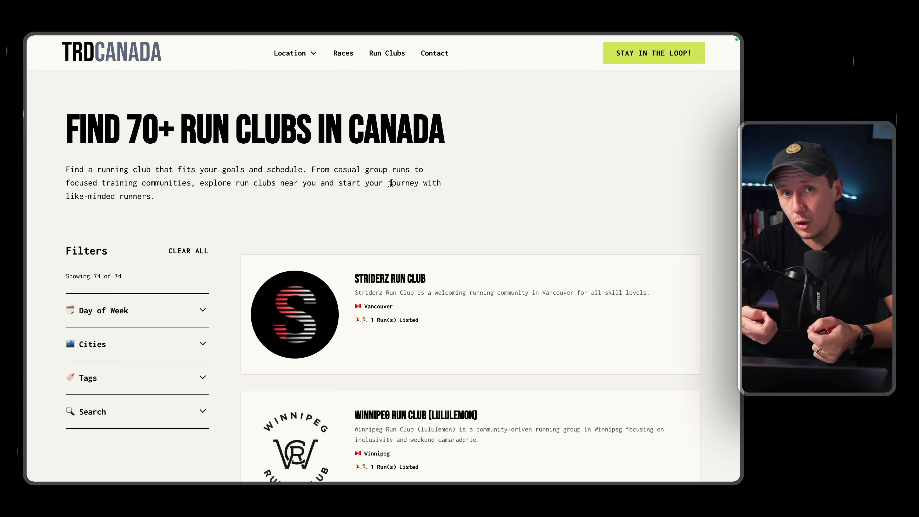
scroll(412, 264, down, 3)
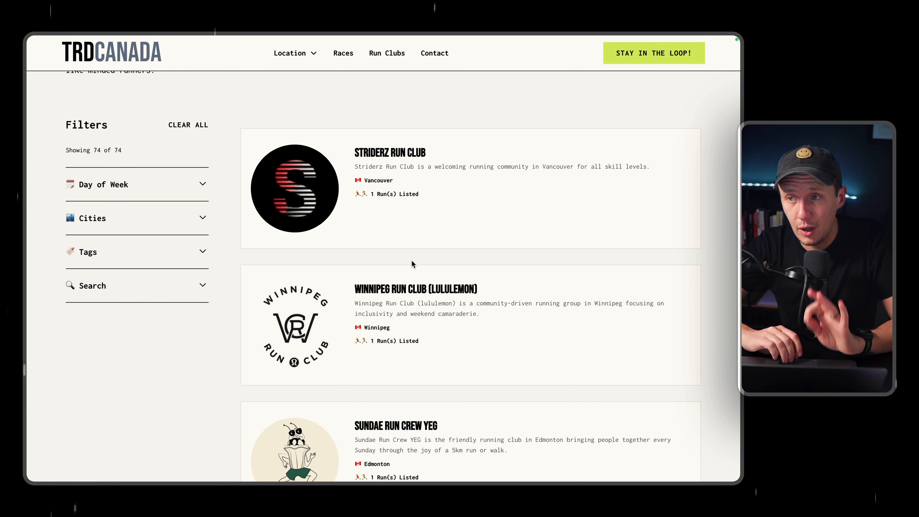
scroll(413, 264, down, 1)
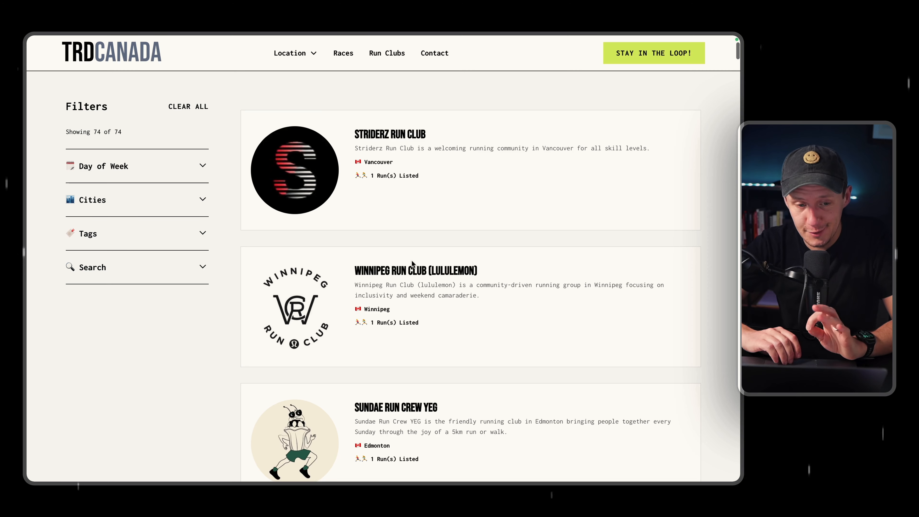
scroll(412, 260, down, 3)
scroll(412, 264, down, 3)
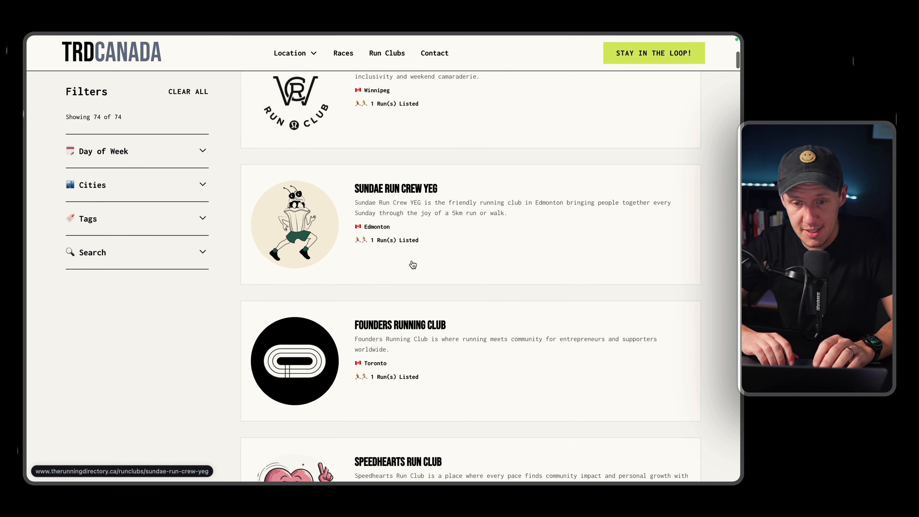
Filter the run clubs by the Evening Runs, Beginner-Friendly and Women-Only tags, and look through the filtered list.
click(198, 217)
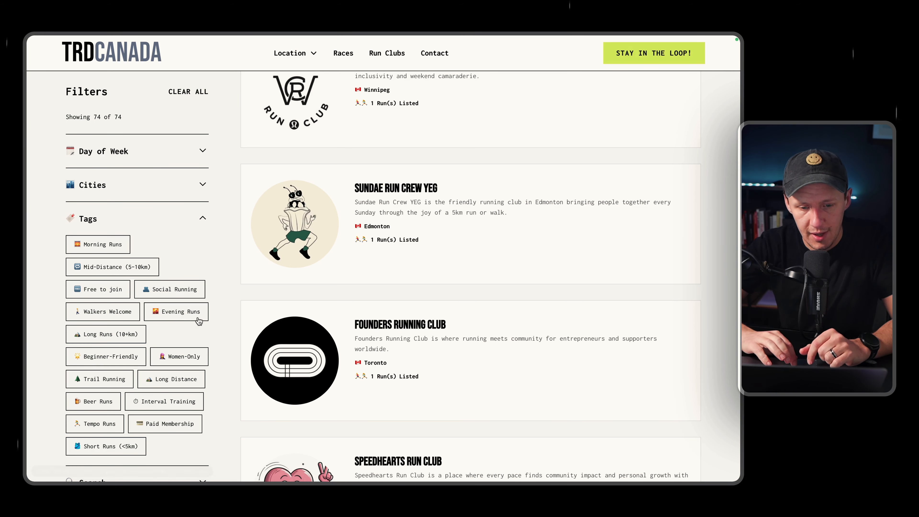
click(177, 311)
click(106, 356)
click(179, 356)
scroll(455, 264, down, 5)
scroll(461, 272, up, 7)
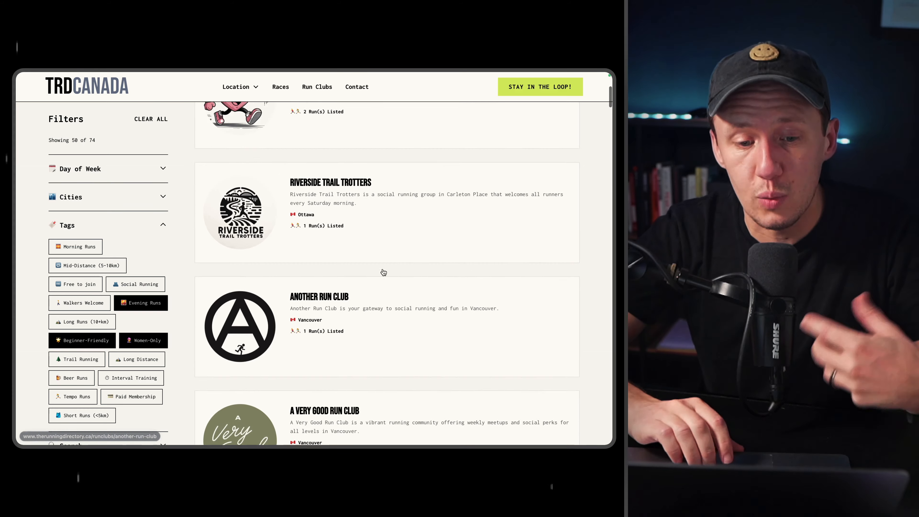
scroll(466, 275, down, 2)
scroll(384, 272, down, 1)
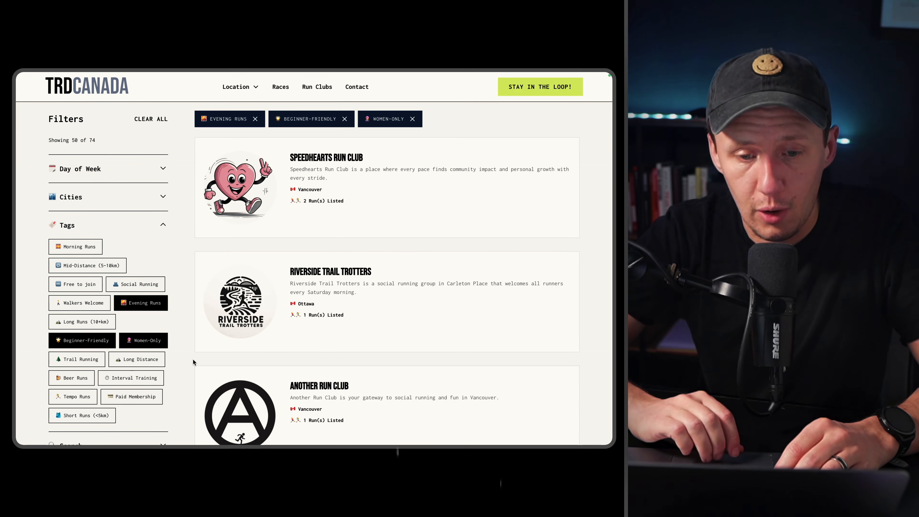
scroll(193, 359, down, 2)
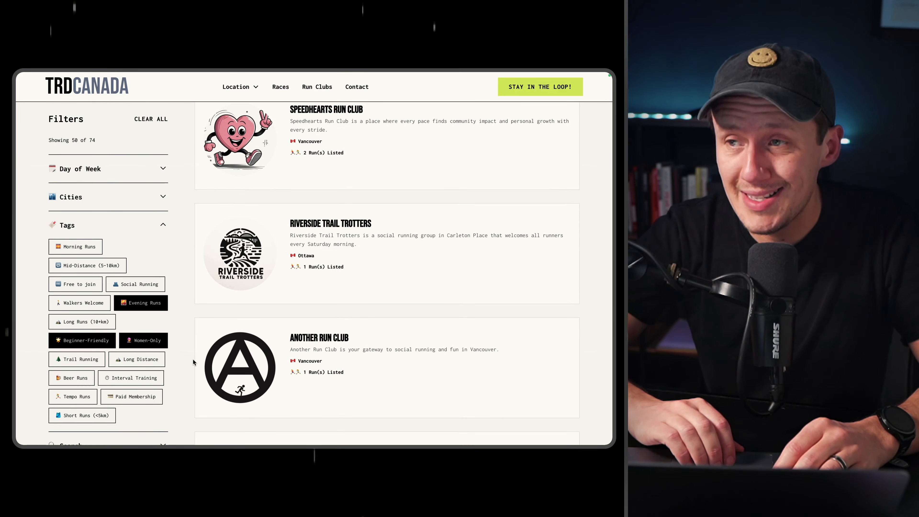